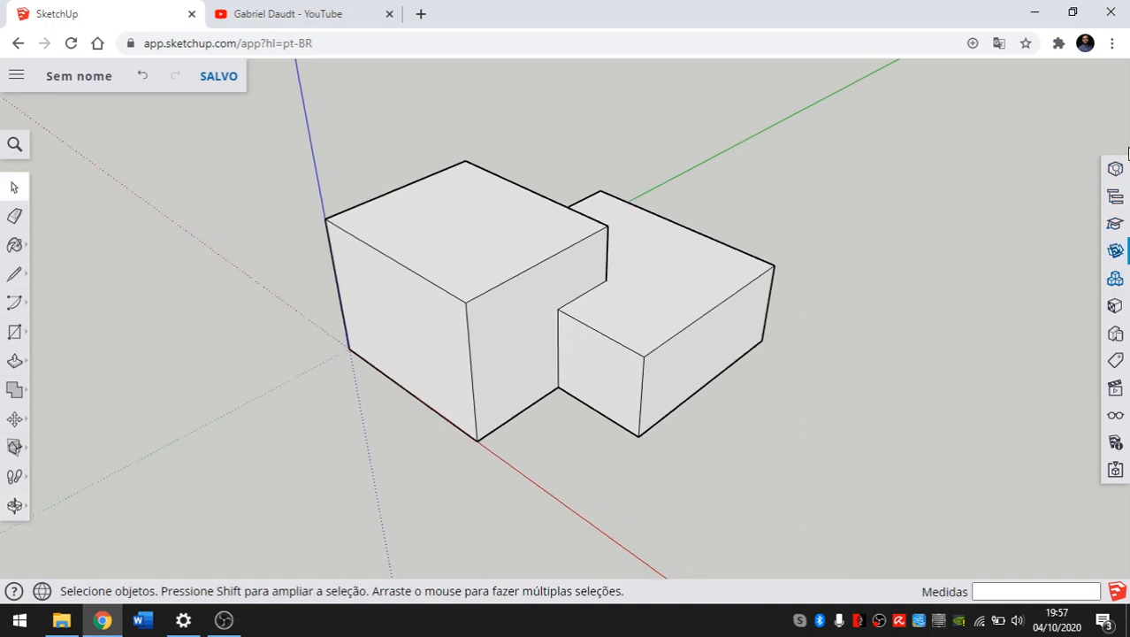
Step: Open the Styles panel and check both the style library and the styles used in the model
middle_drag(506, 264, 690, 252)
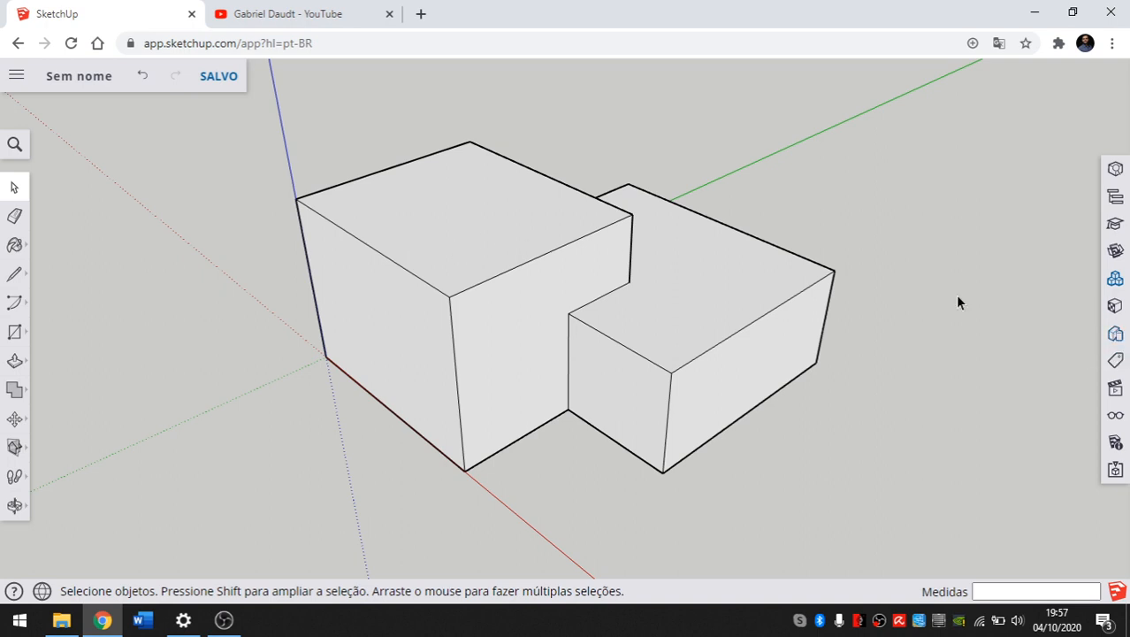
click(1116, 335)
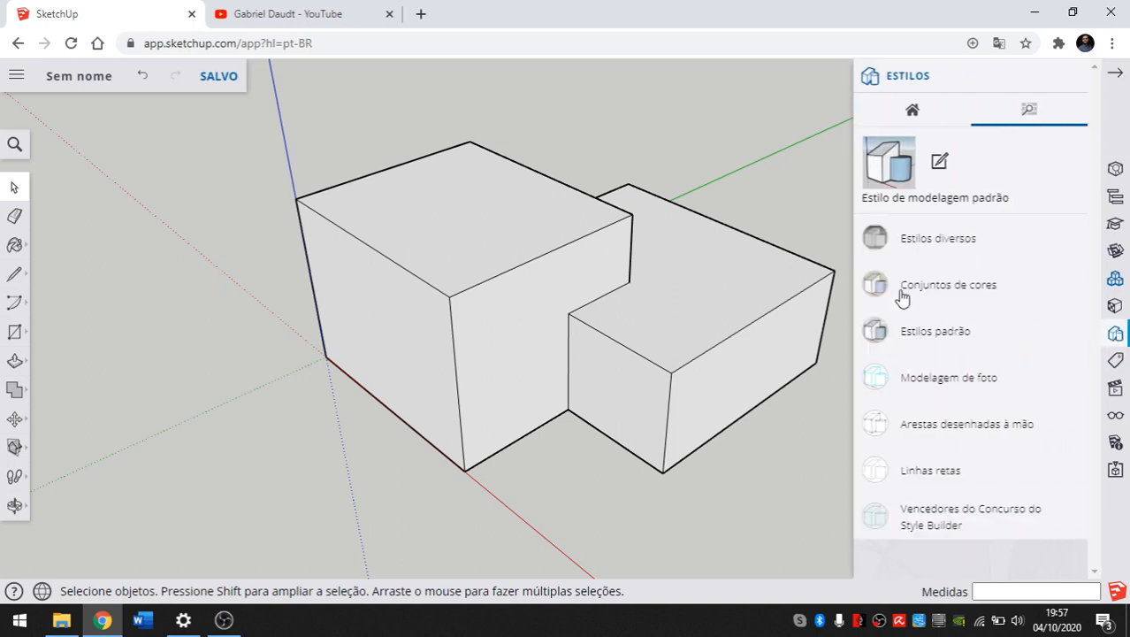
scroll(92, 258, down, 3)
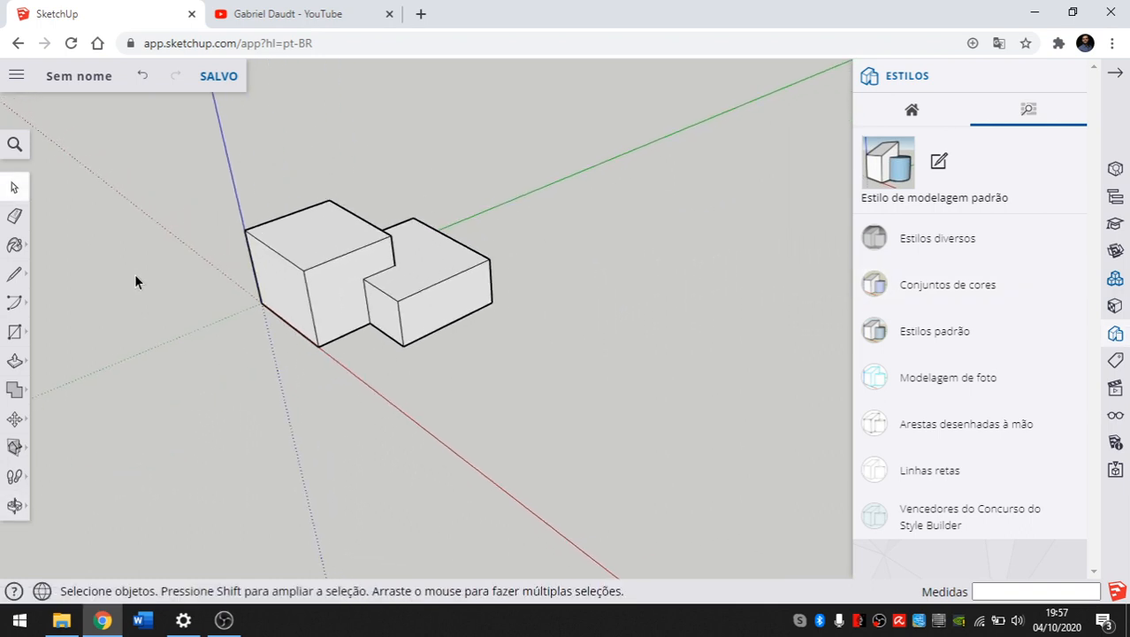
scroll(134, 247, up, 4)
middle_drag(231, 229, 363, 260)
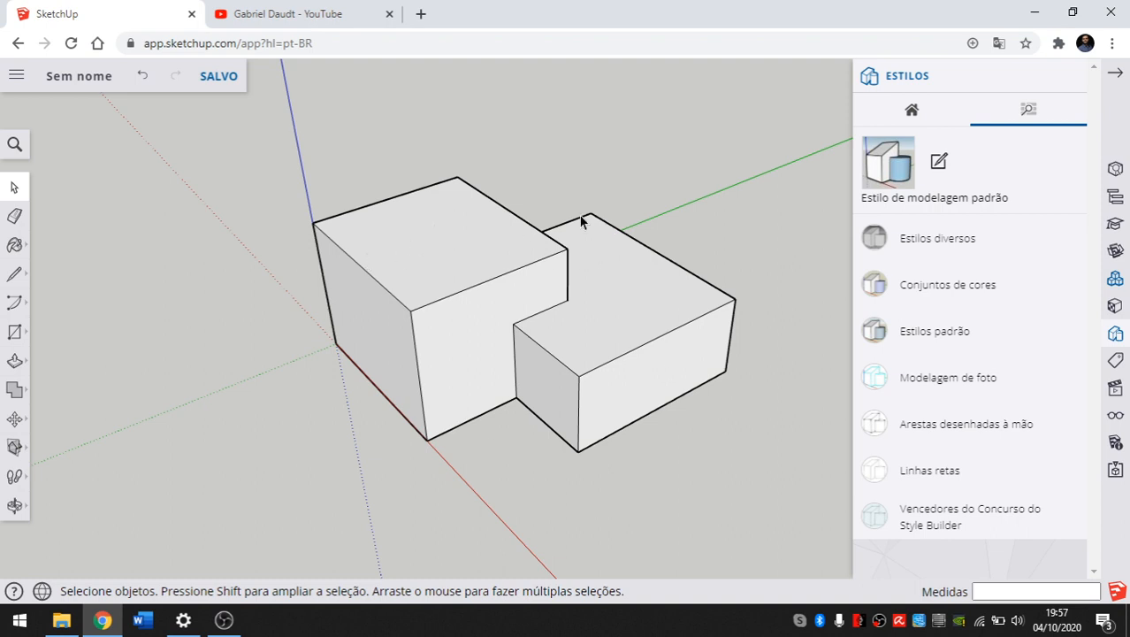
scroll(461, 318, down, 1)
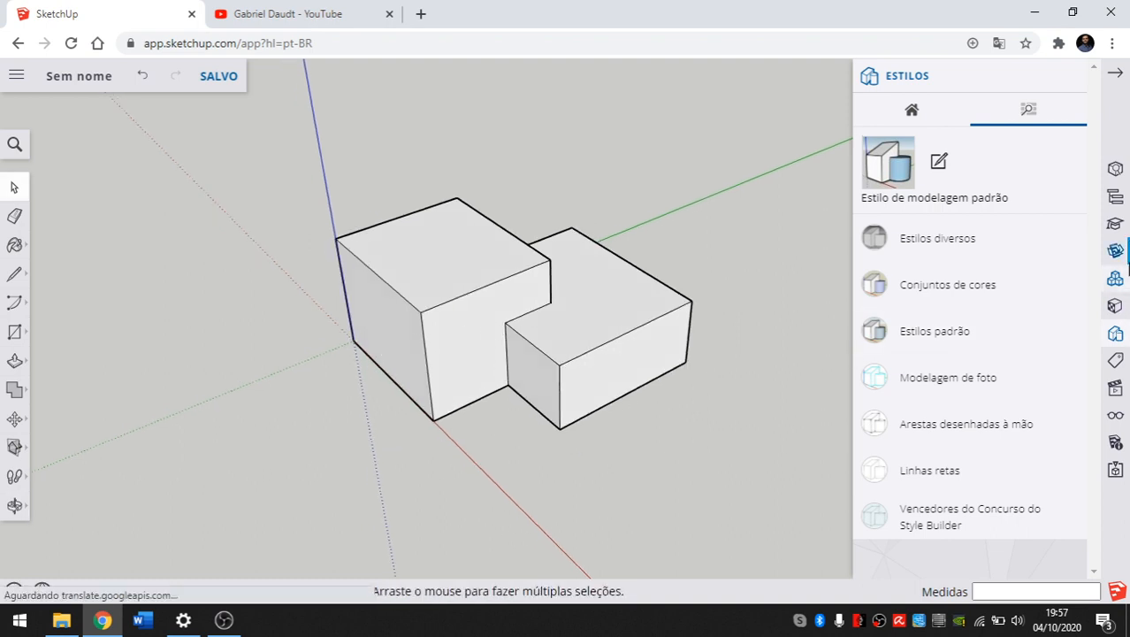
click(909, 118)
click(1032, 112)
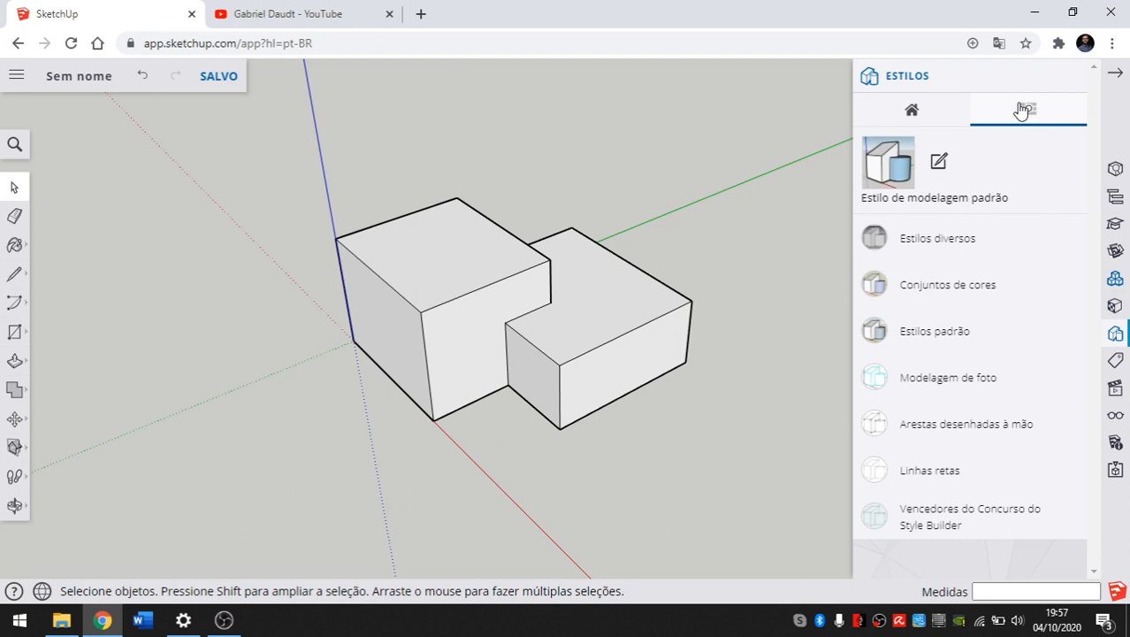
click(939, 112)
scroll(450, 240, up, 3)
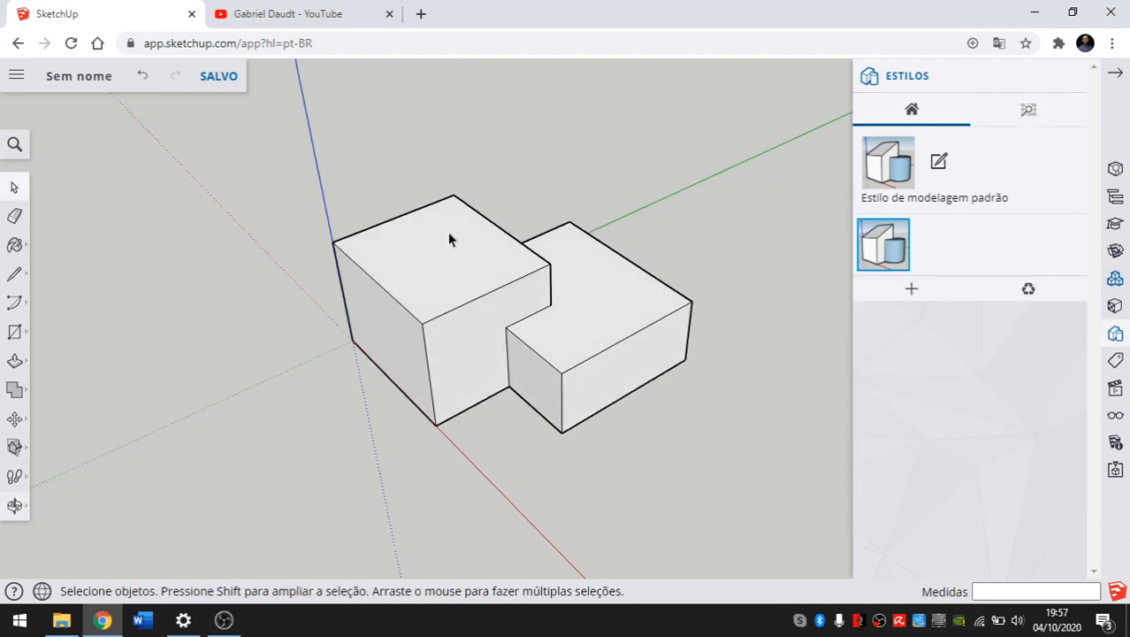
scroll(450, 297, up, 1)
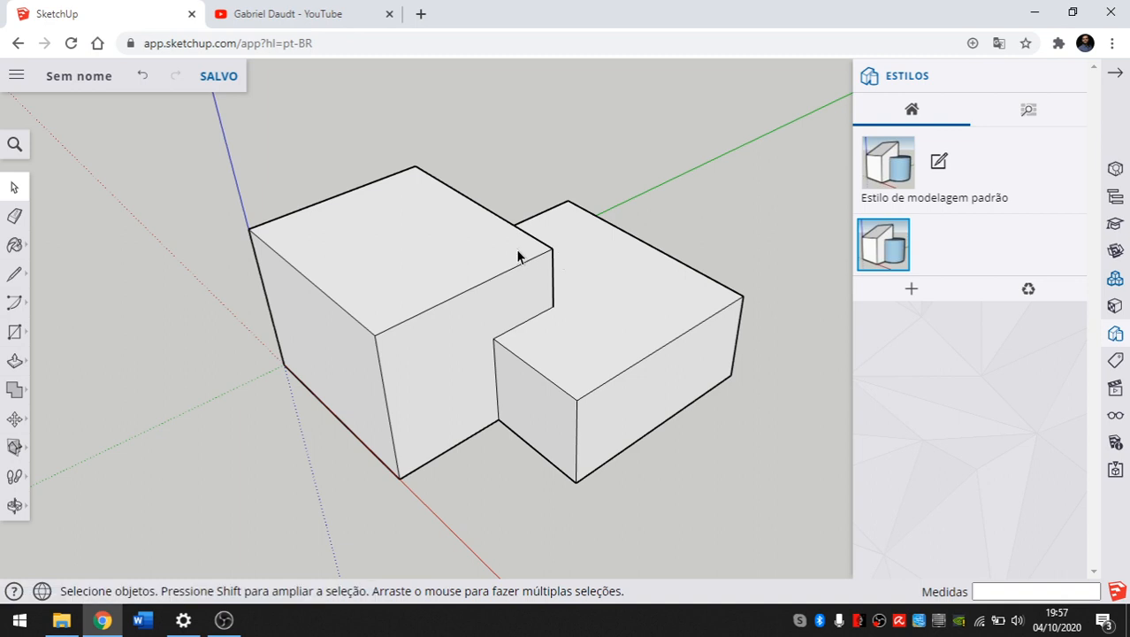
scroll(349, 298, down, 3)
middle_drag(348, 298, 328, 267)
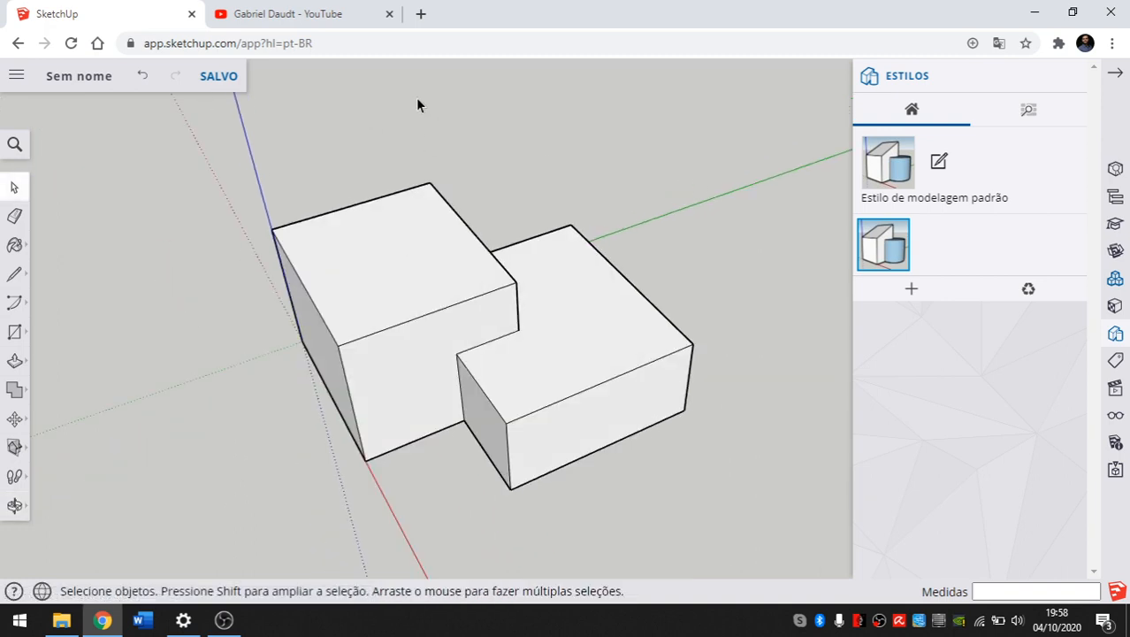
middle_drag(500, 298, 601, 244)
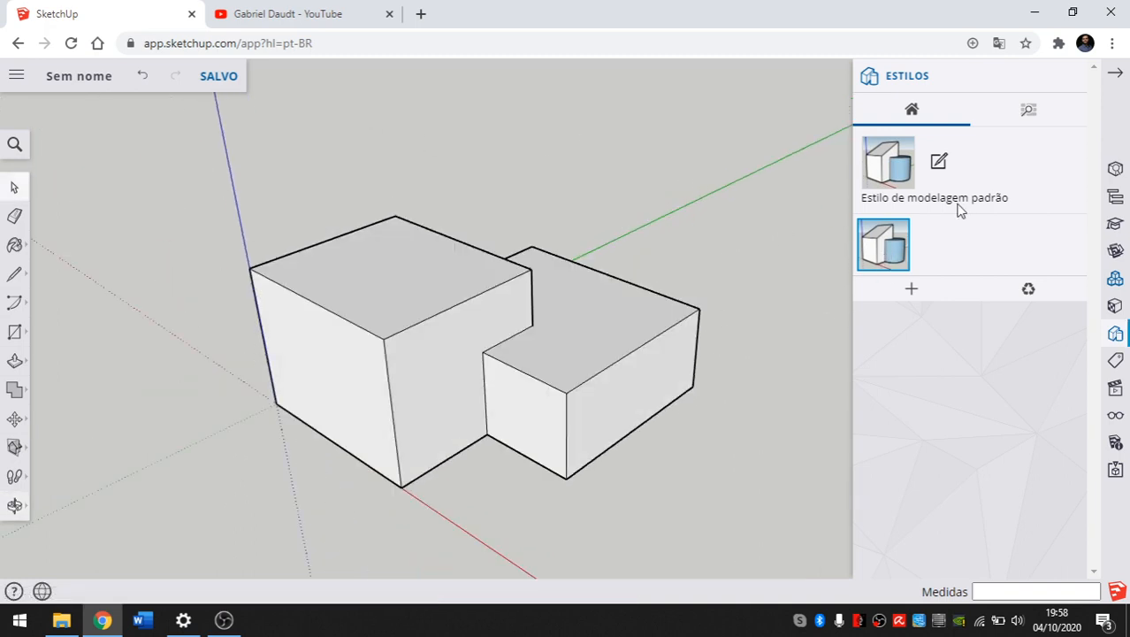
middle_drag(548, 283, 503, 292)
scroll(484, 243, down, 2)
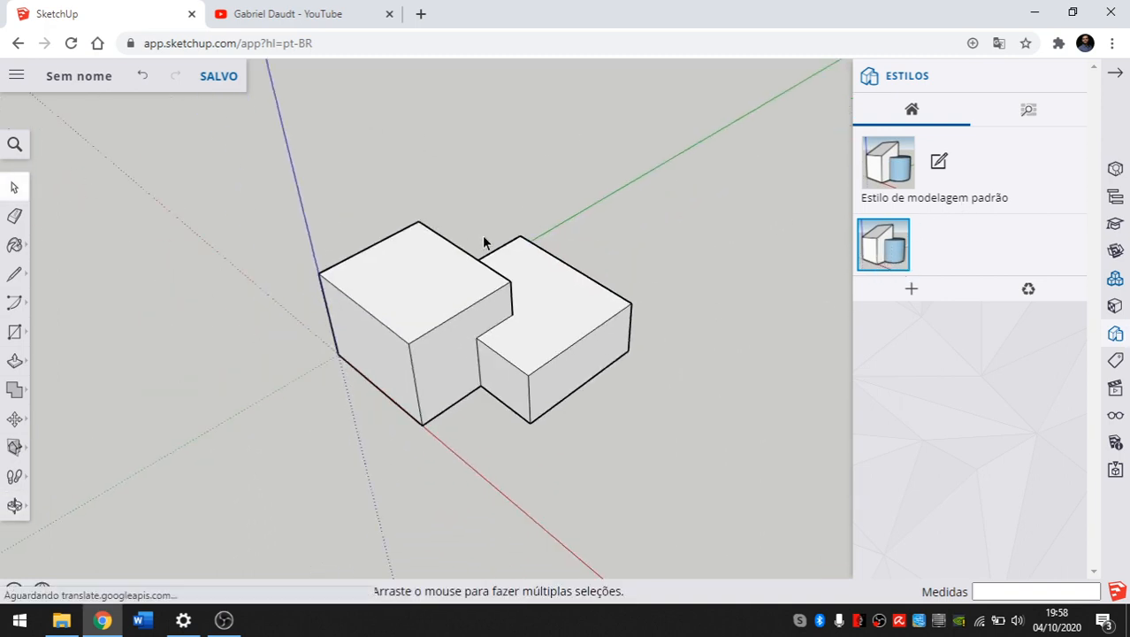
middle_drag(485, 242, 539, 252)
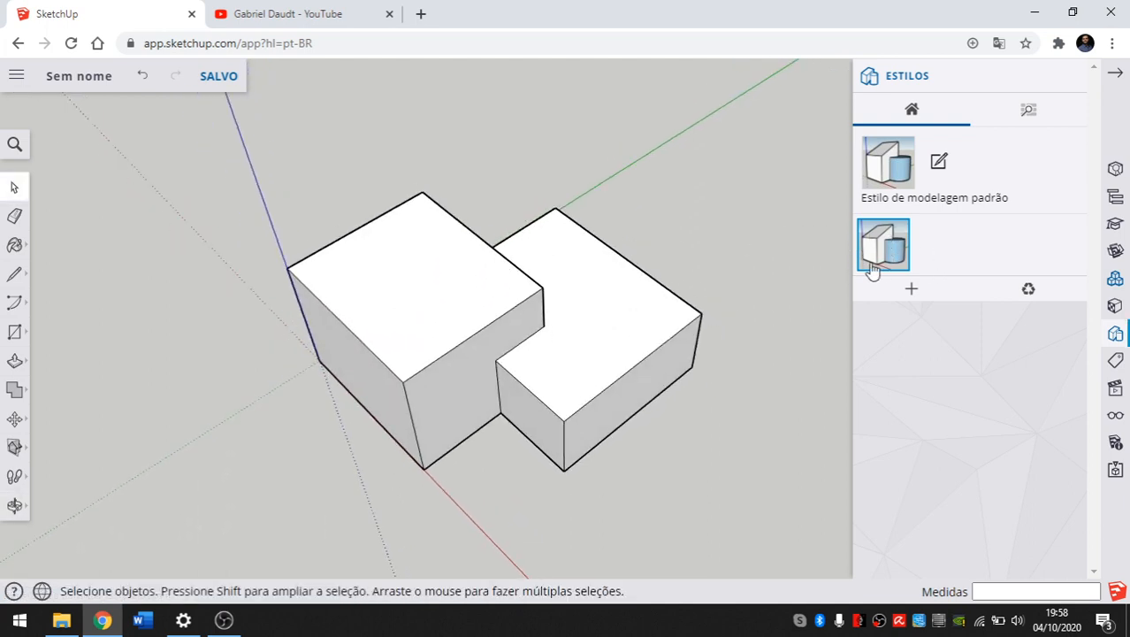
middle_drag(673, 256, 598, 230)
Step: Browse the style library, looking through the Conjuntos de cores and Estilos padrão collections
click(1031, 113)
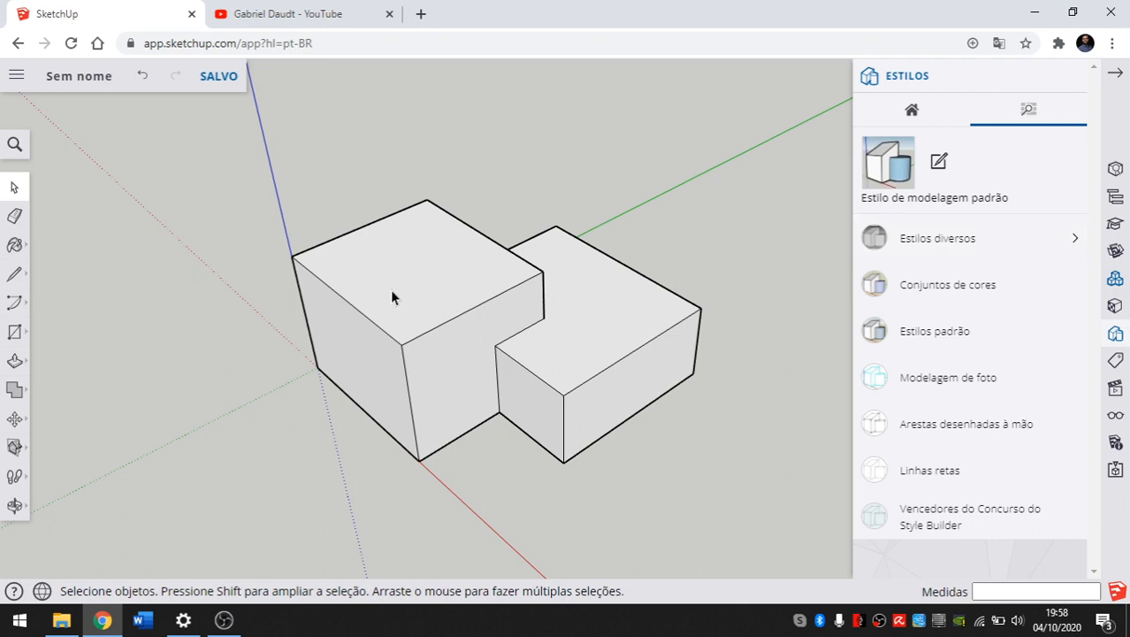
middle_drag(392, 291, 478, 313)
scroll(651, 287, up, 2)
scroll(476, 233, down, 3)
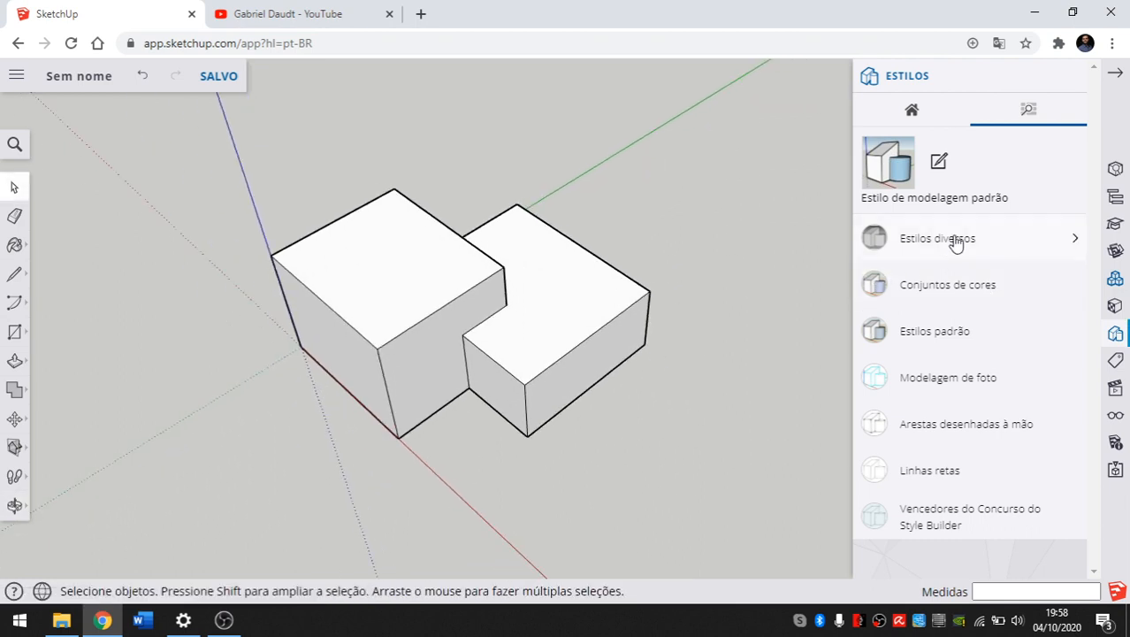
mouse_move(483, 296)
middle_down()
mouse_move(442, 270)
mouse_move(484, 282)
middle_up()
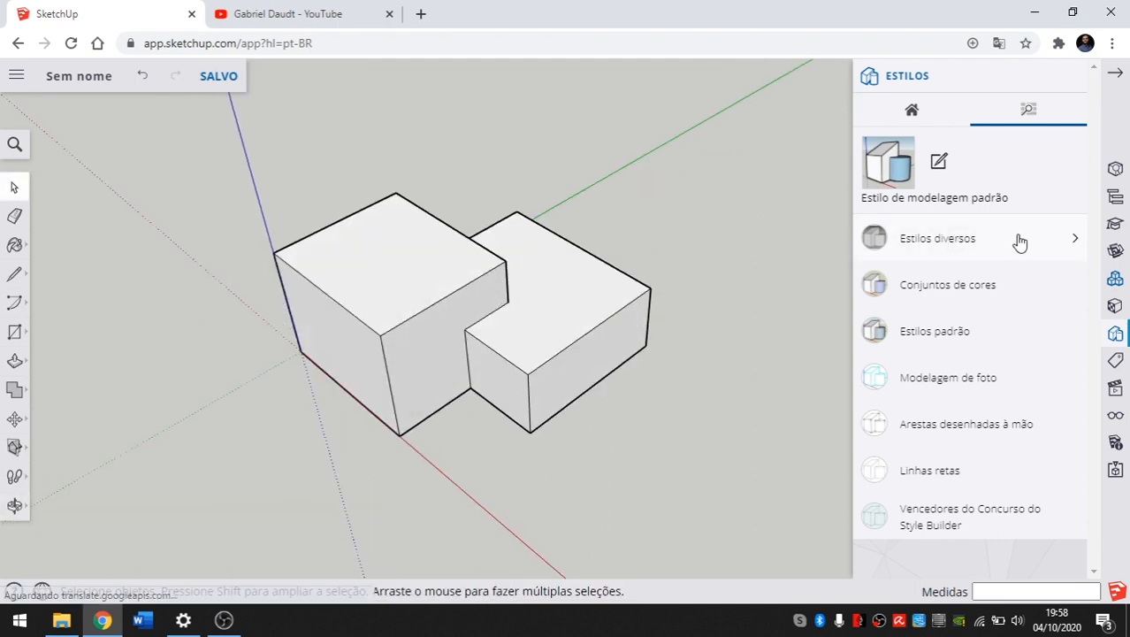
middle_drag(606, 272, 841, 281)
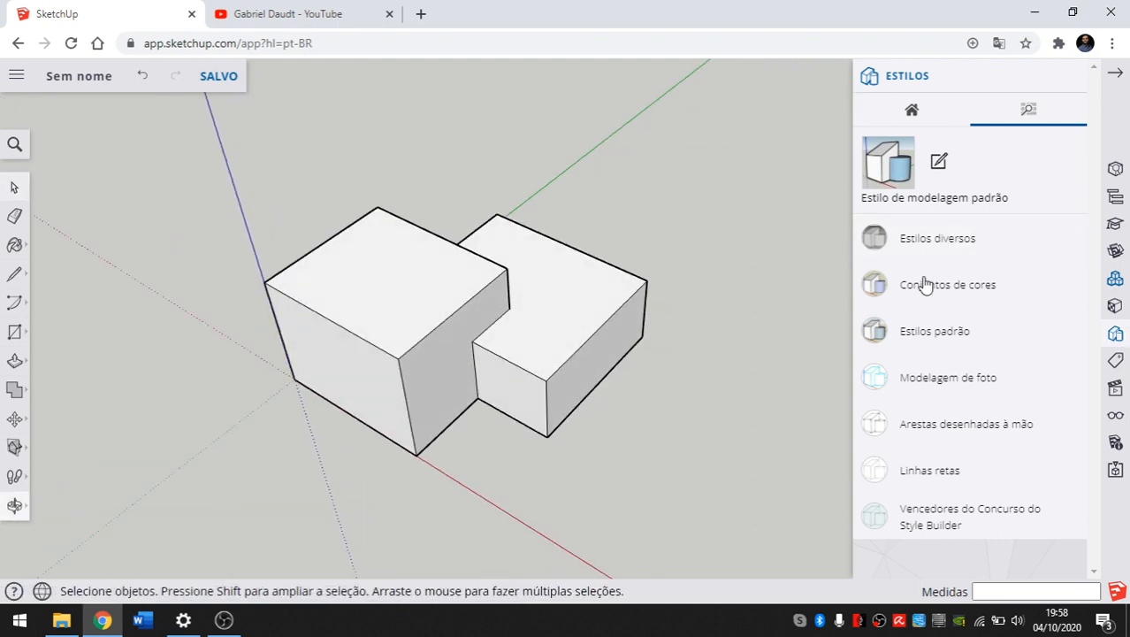
click(969, 287)
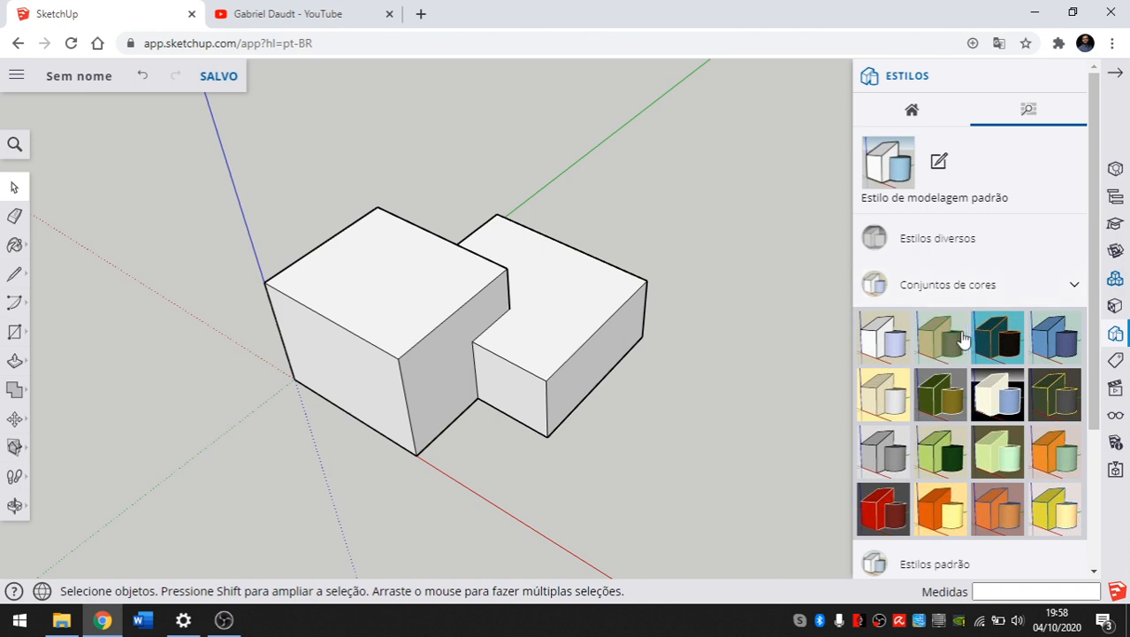
scroll(973, 416, down, 1)
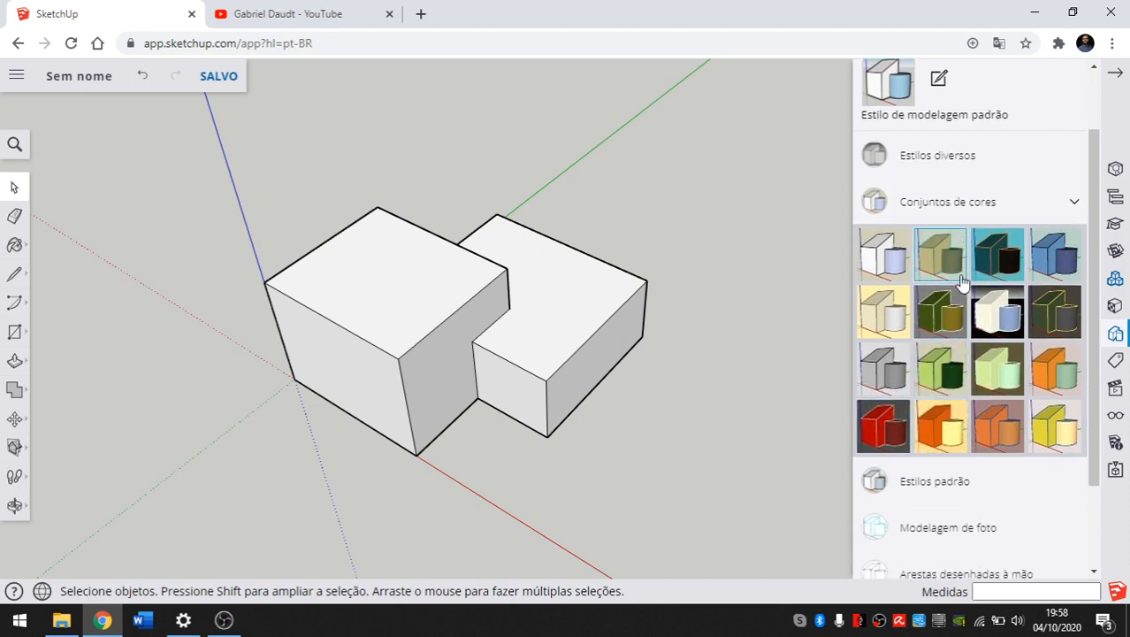
click(935, 488)
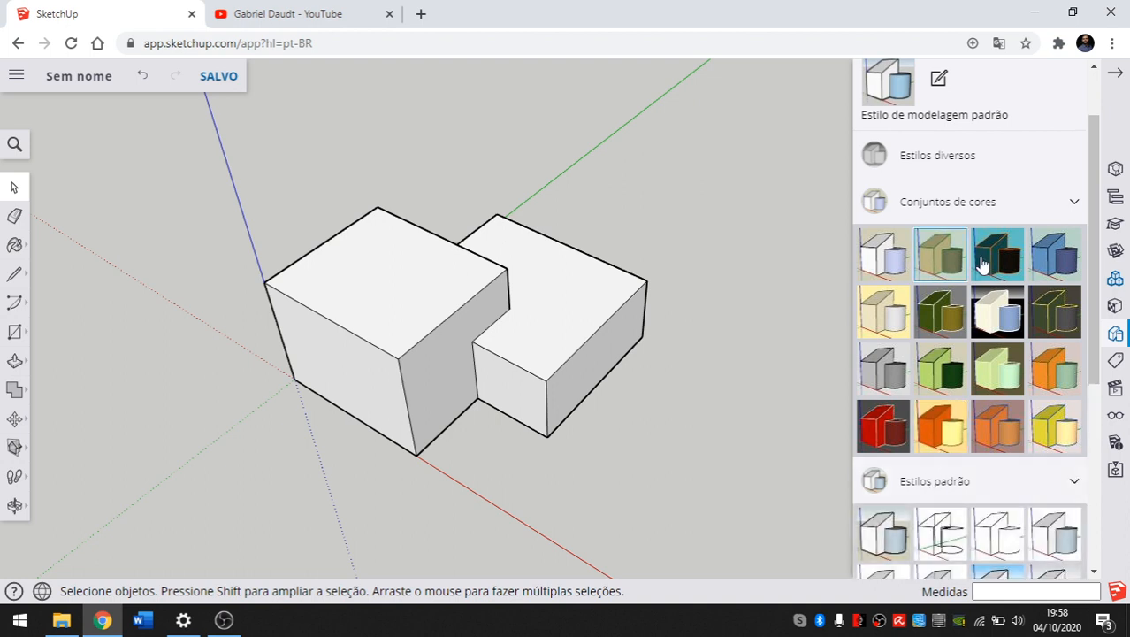
scroll(936, 495, down, 3)
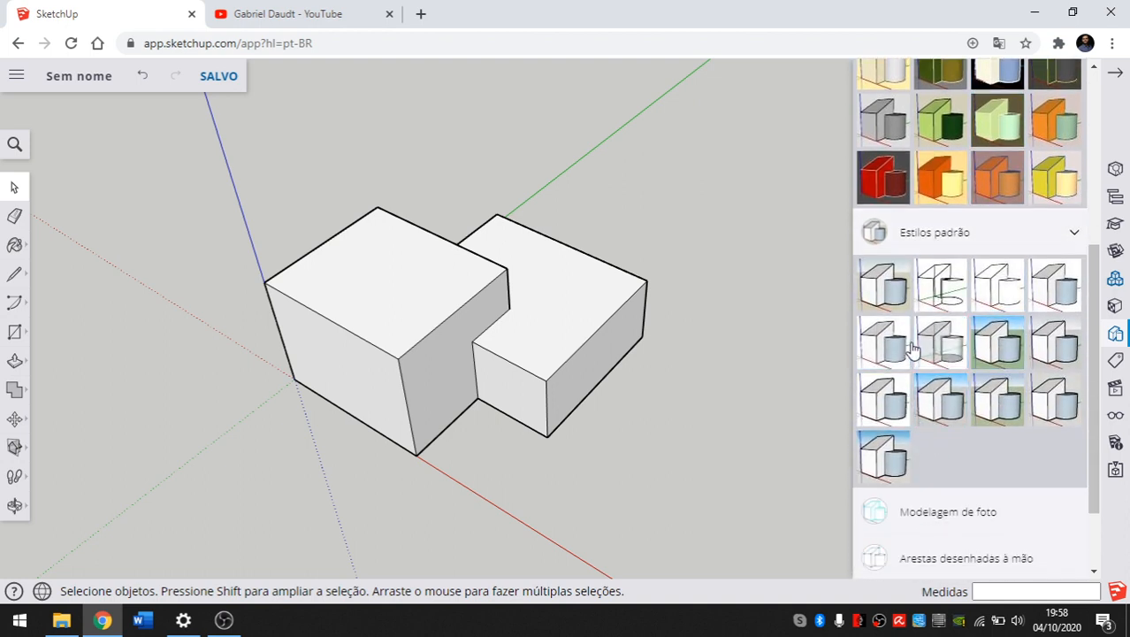
Step: Apply the Rabisco sobre masonite style from the Estilos diversos collection and view the two boxes with it
scroll(920, 372, up, 5)
click(960, 251)
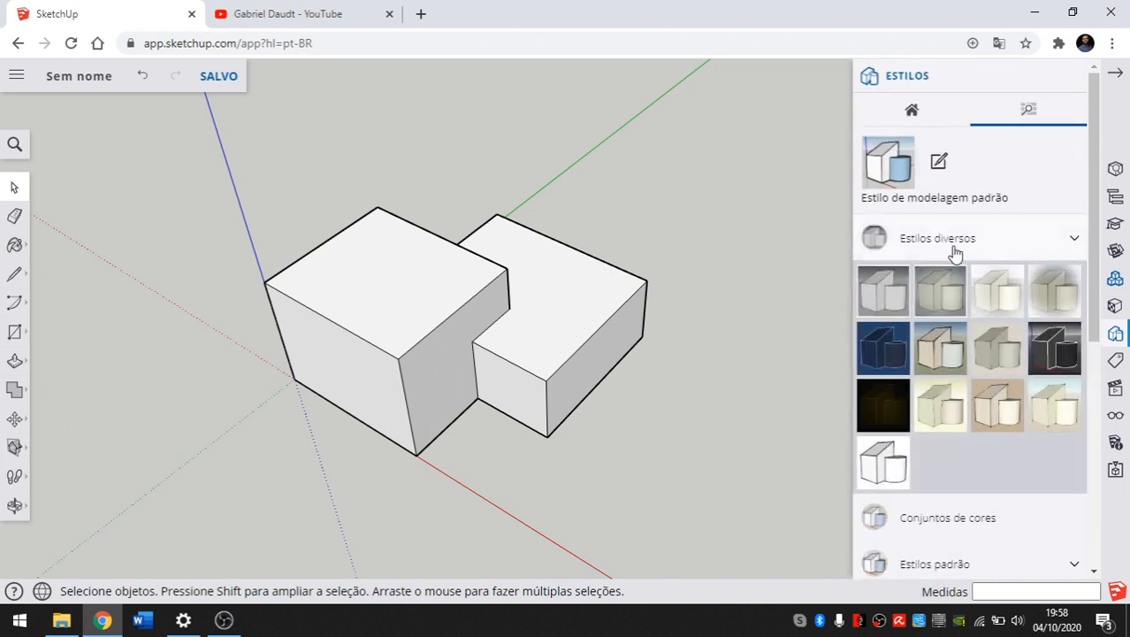
click(1006, 404)
middle_drag(634, 297, 514, 315)
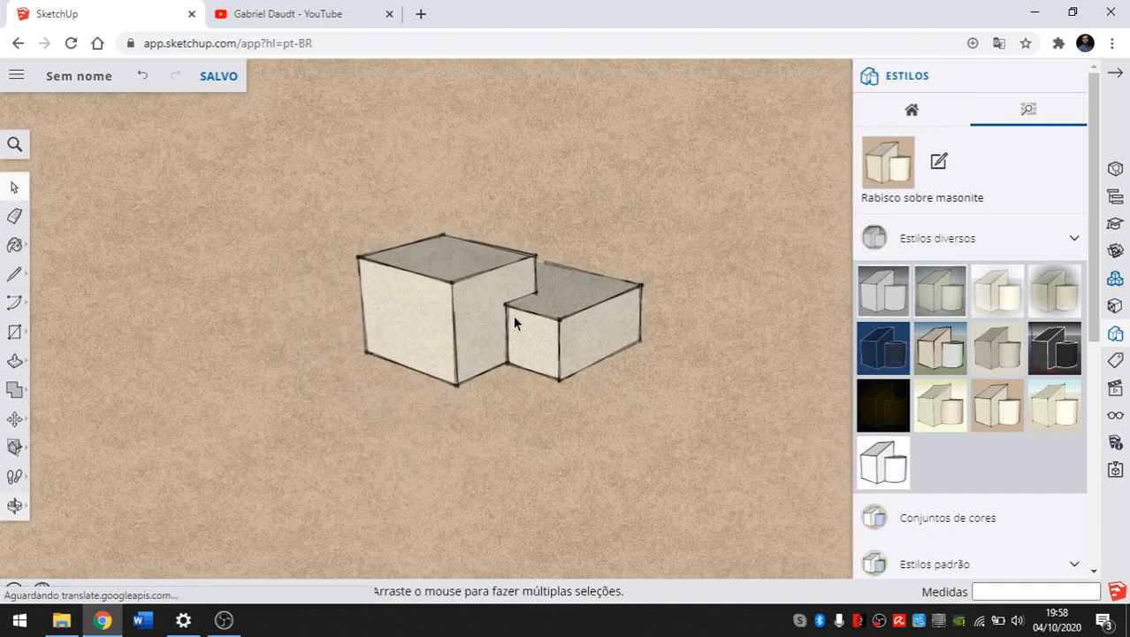
middle_drag(302, 220, 556, 366)
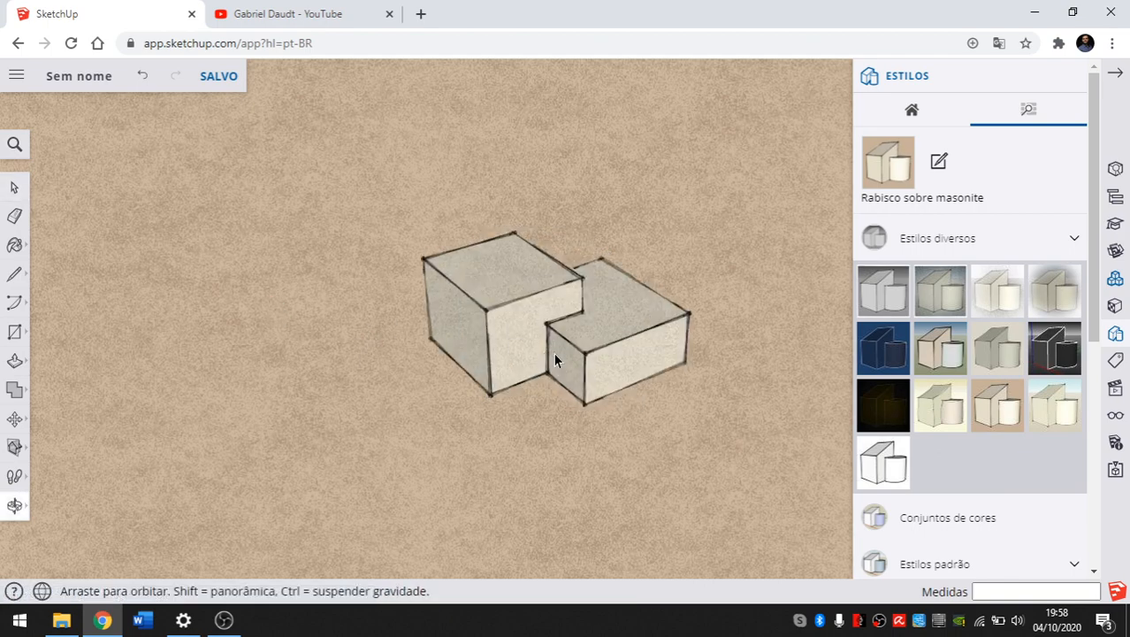
scroll(575, 359, up, 4)
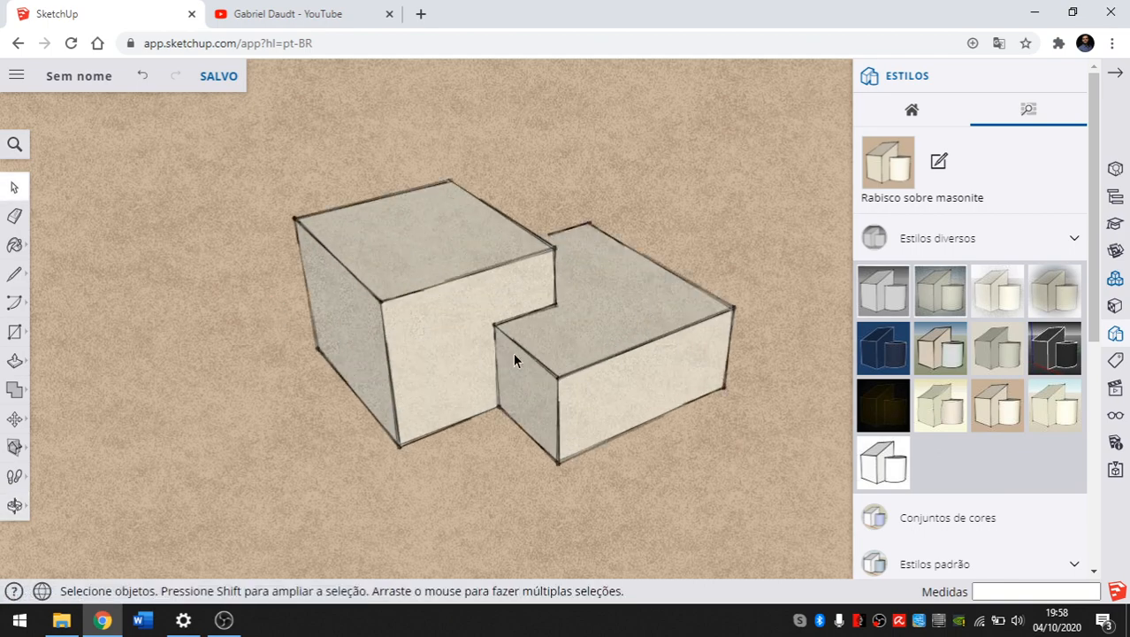
Step: Apply the blue Projeto style from Estilos diversos and inspect the boxes from another angle
click(886, 351)
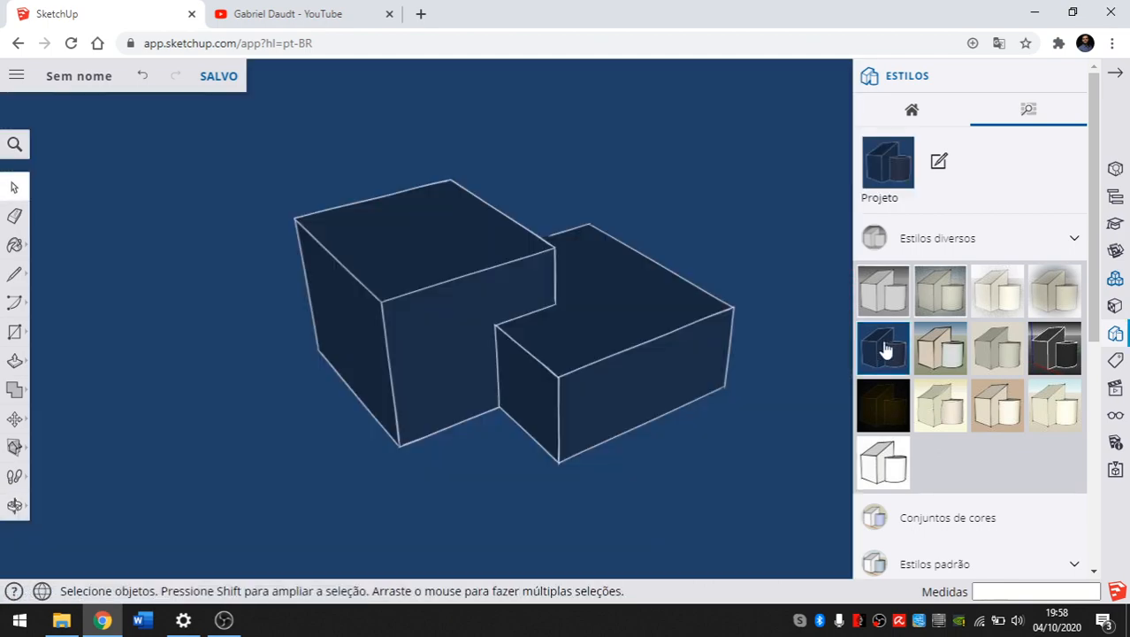
middle_drag(333, 308, 500, 320)
scroll(584, 324, up, 3)
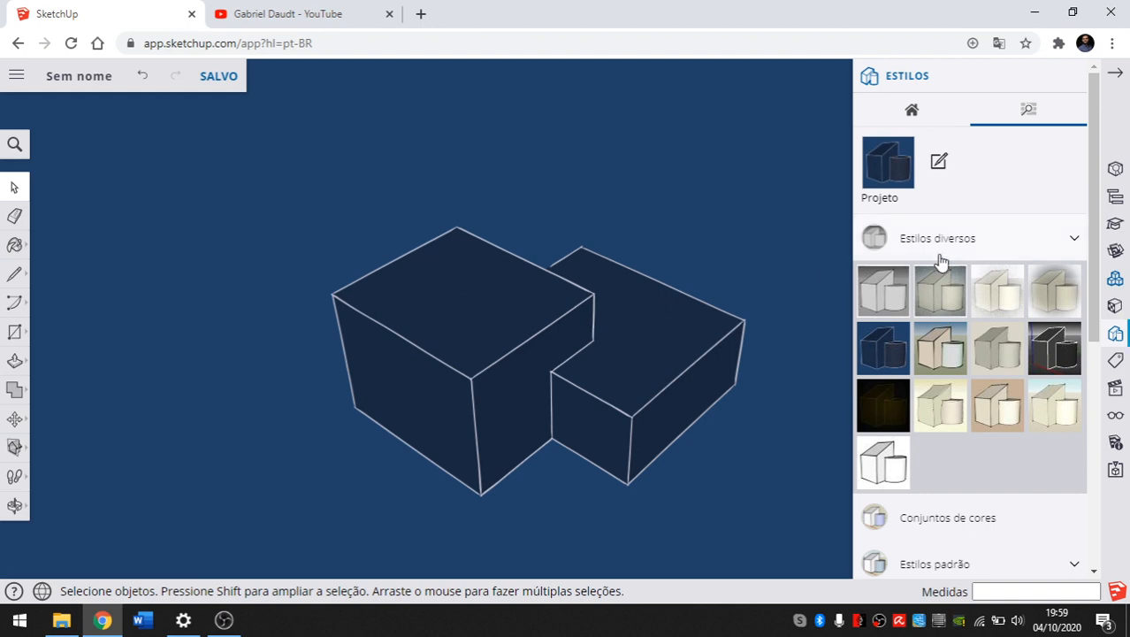
middle_drag(707, 297, 653, 320)
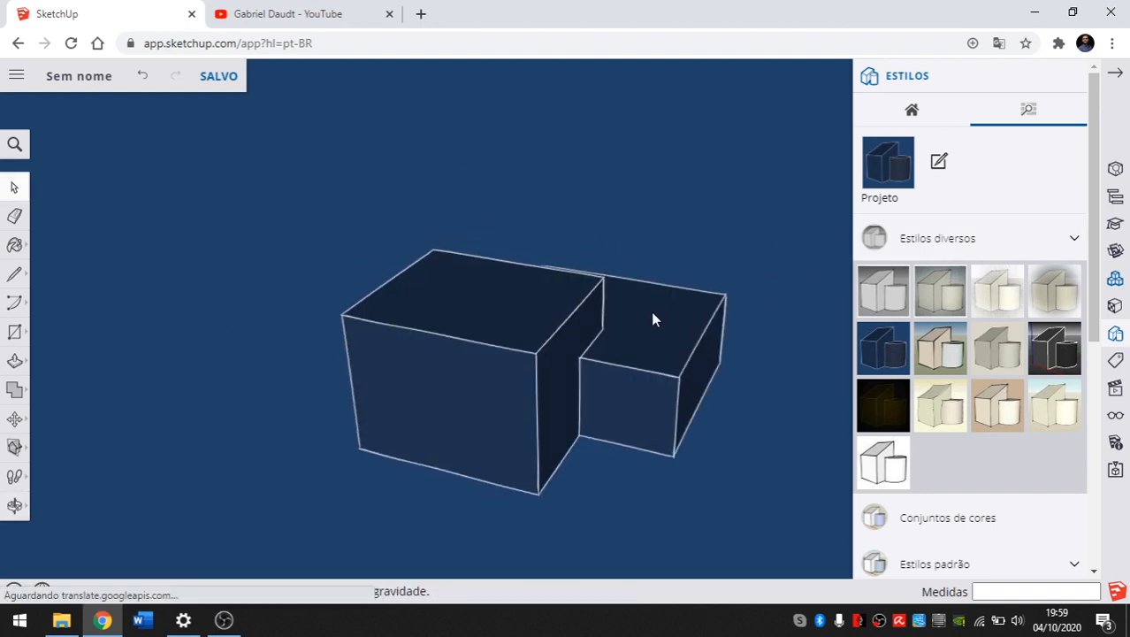
Step: Switch the model to the Lápis sobre papel vegetal style and inspect its hand-drawn edges
click(940, 400)
middle_drag(568, 245, 490, 285)
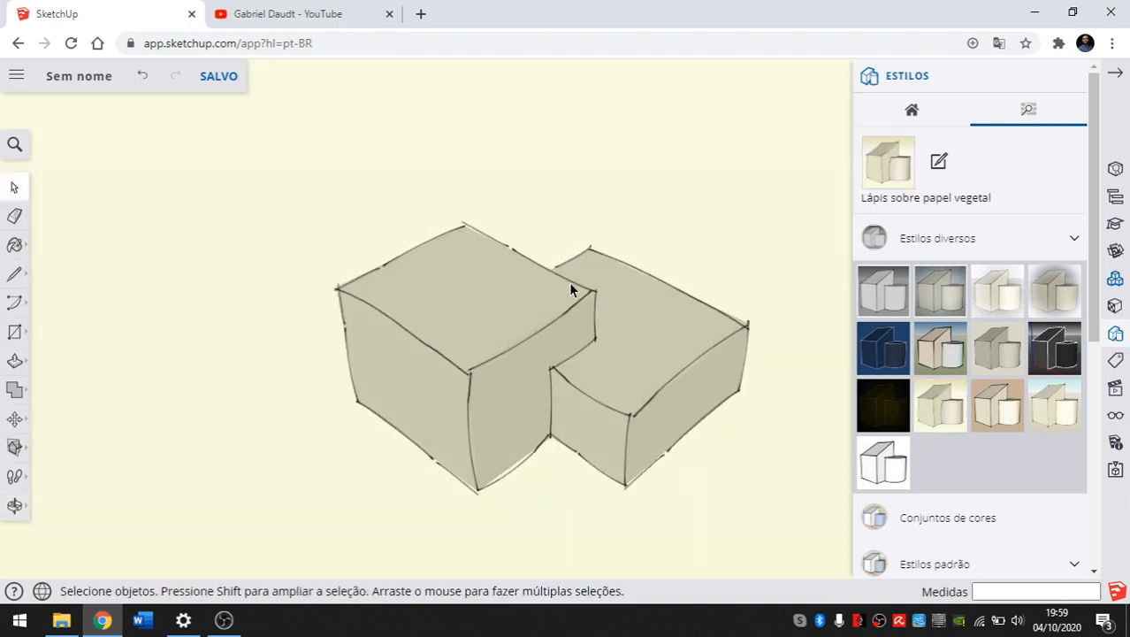
mouse_move(485, 314)
middle_down()
mouse_move(437, 301)
mouse_move(293, 305)
mouse_move(579, 318)
mouse_move(575, 298)
mouse_move(523, 273)
mouse_move(507, 371)
middle_up()
scroll(546, 319, up, 2)
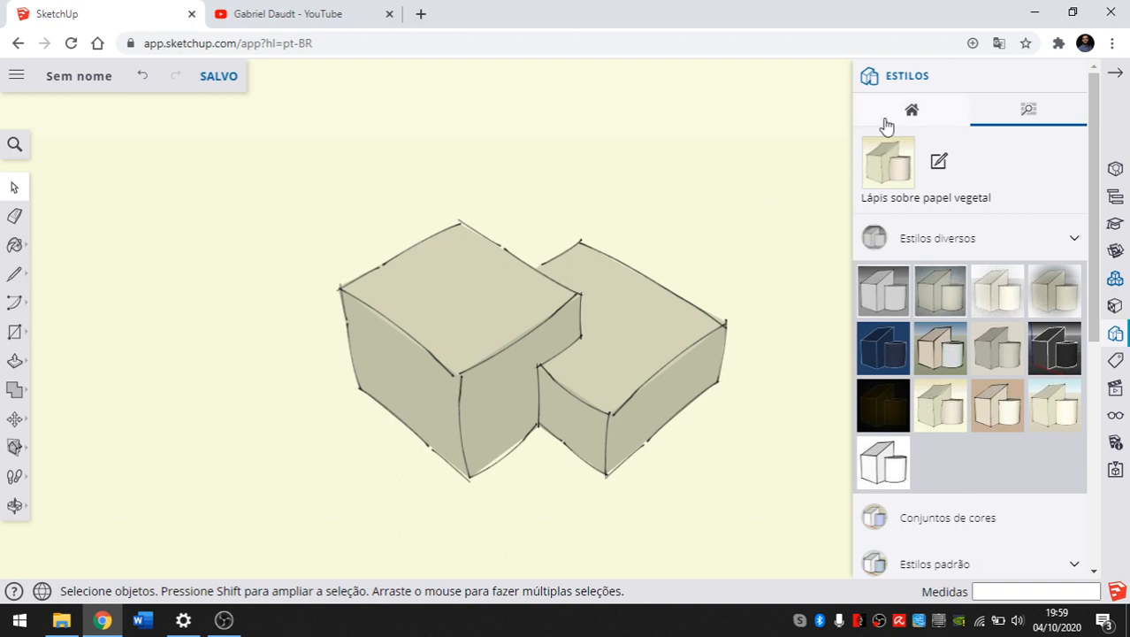
Step: Reapply the default modeling style from the styles used in the model
click(917, 116)
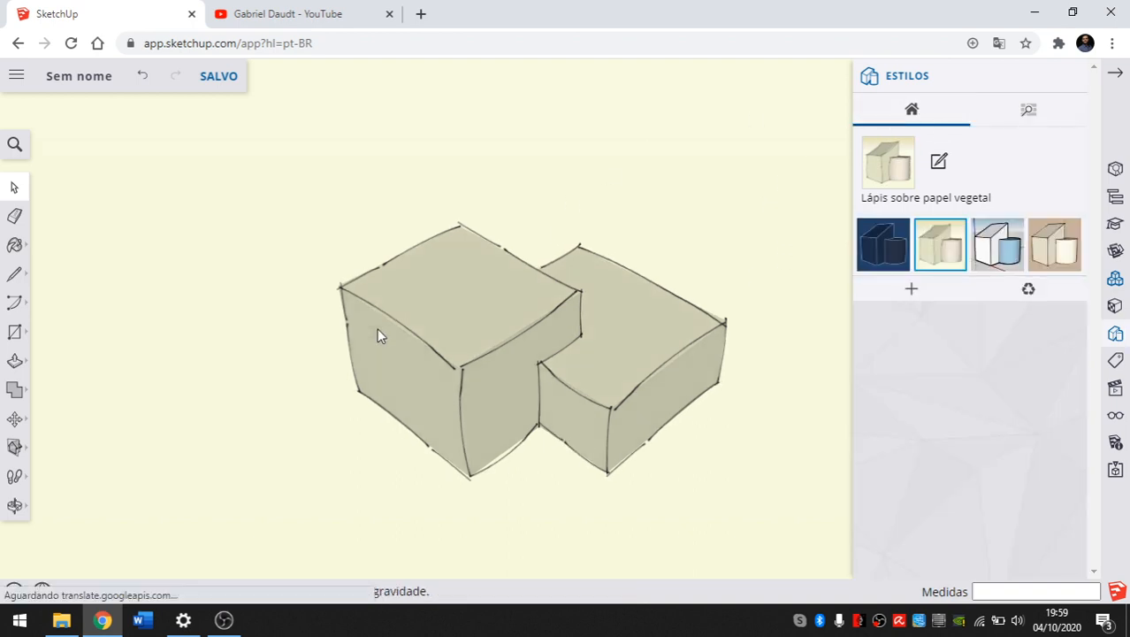
scroll(549, 361, up, 2)
click(1009, 254)
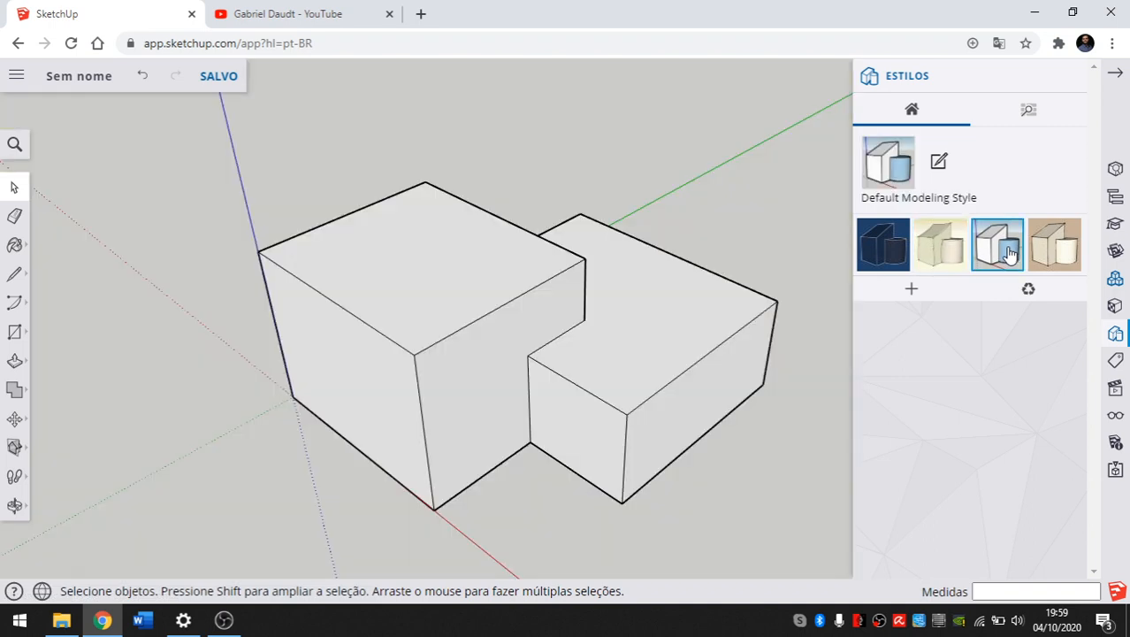
scroll(416, 349, down, 3)
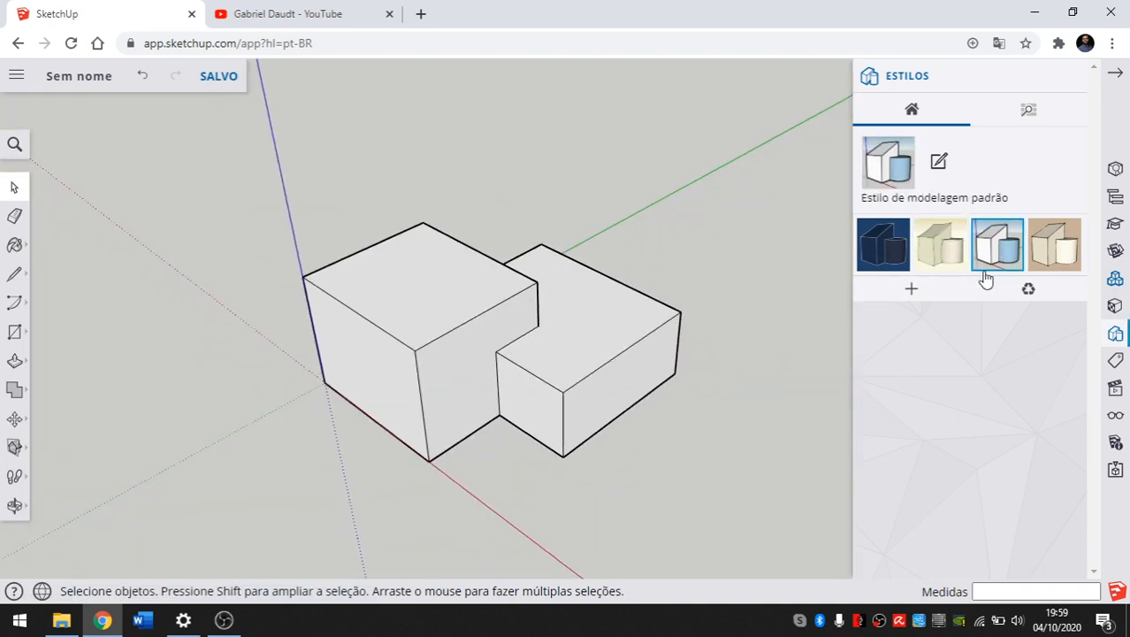
scroll(449, 362, up, 2)
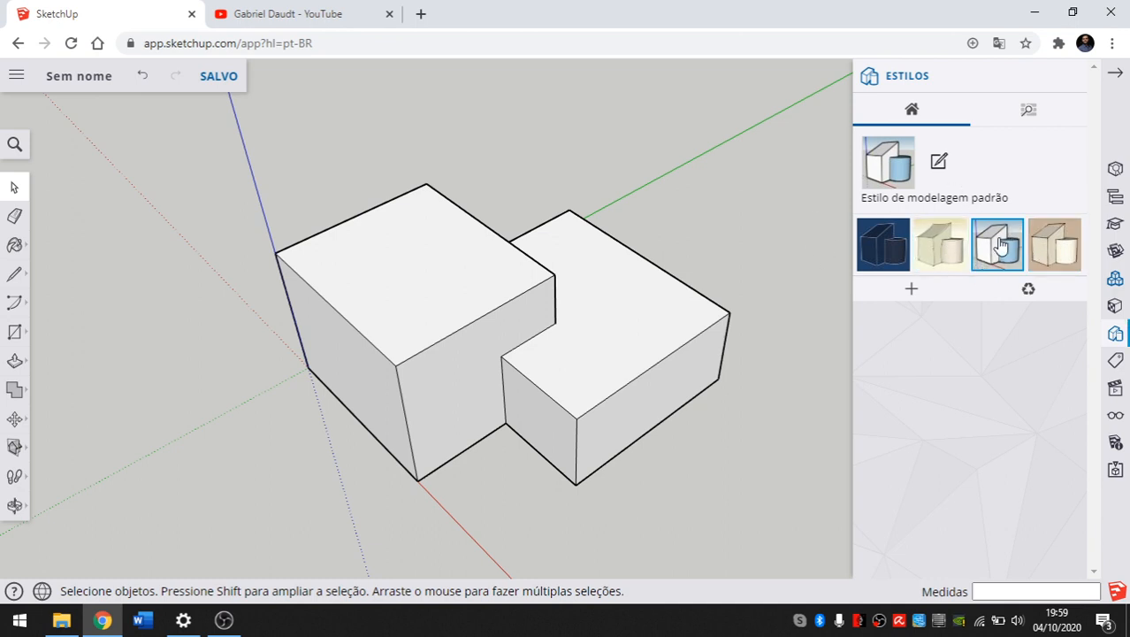
Step: Open the default modeling style for editing and rename it Meu Estilo
click(940, 167)
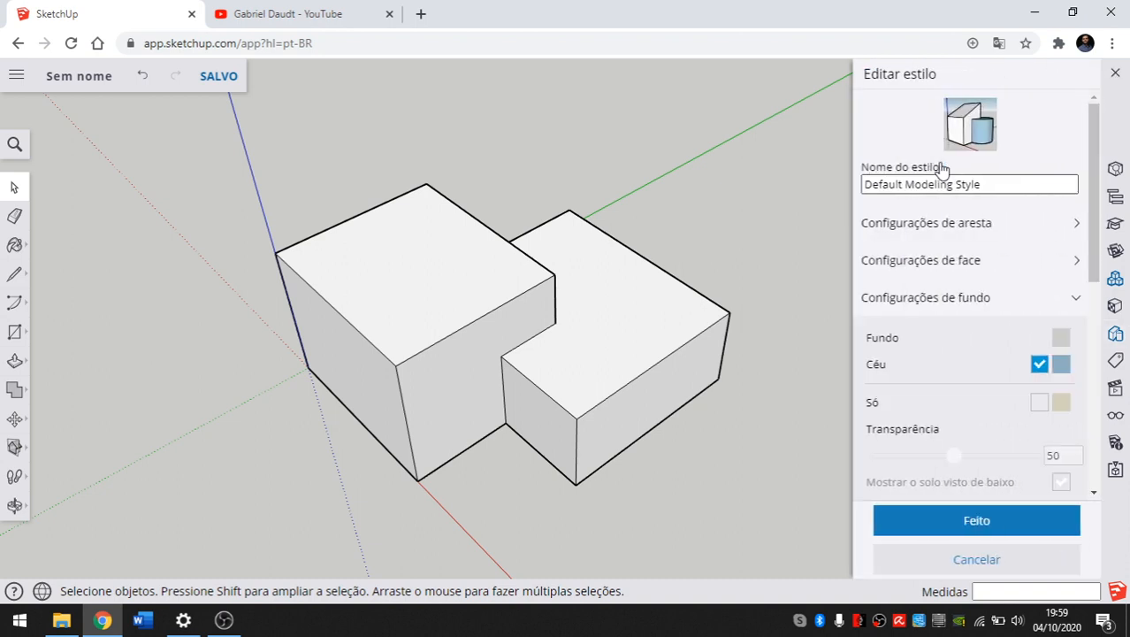
click(991, 181)
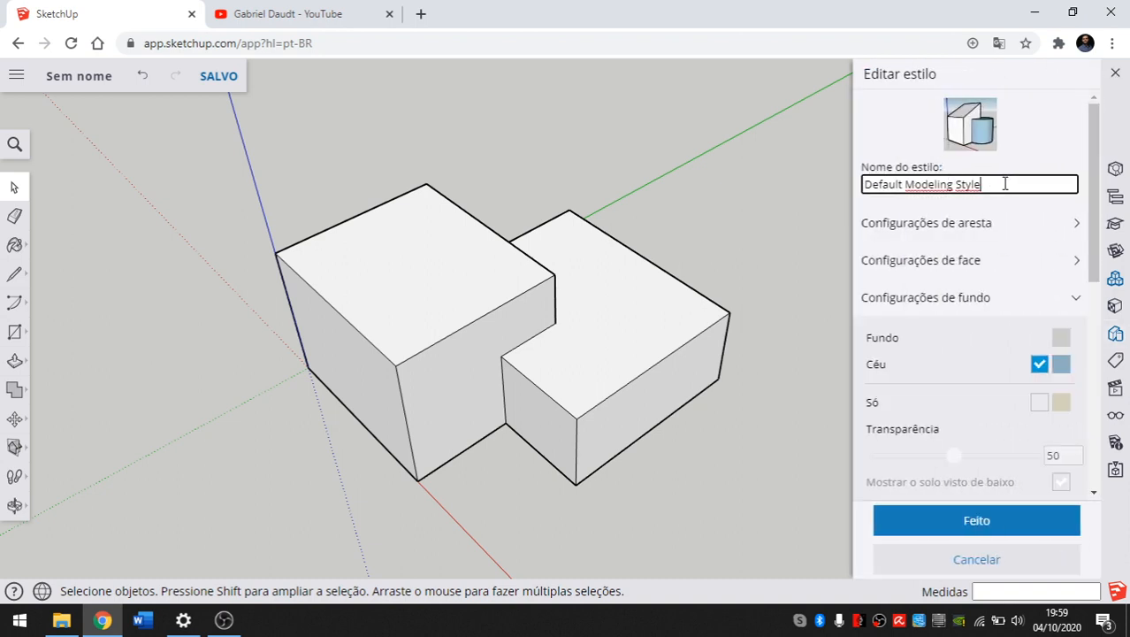
drag(1004, 183, 533, 129)
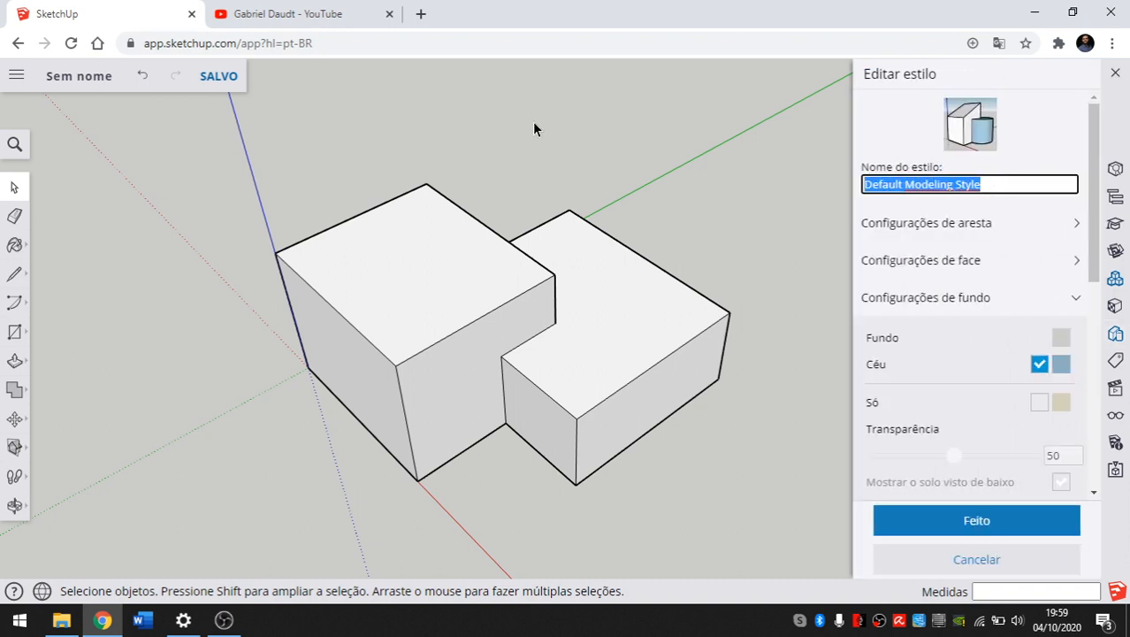
text(Meu Estilo)
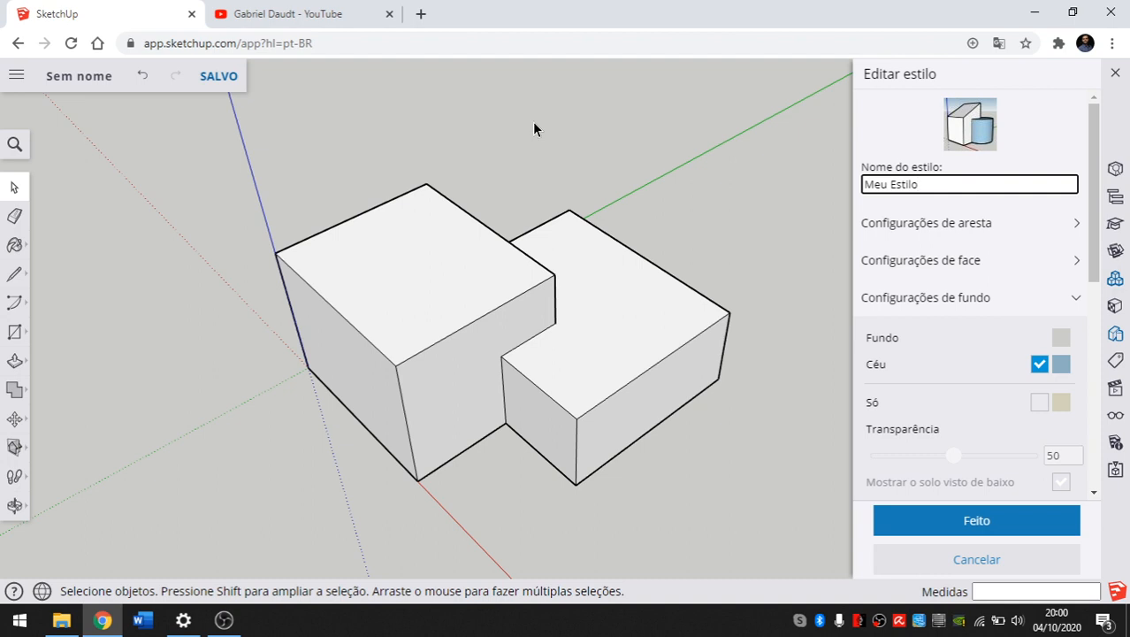
Step: Collapse the style's background and modeling settings and expand its edge settings
click(980, 301)
click(955, 336)
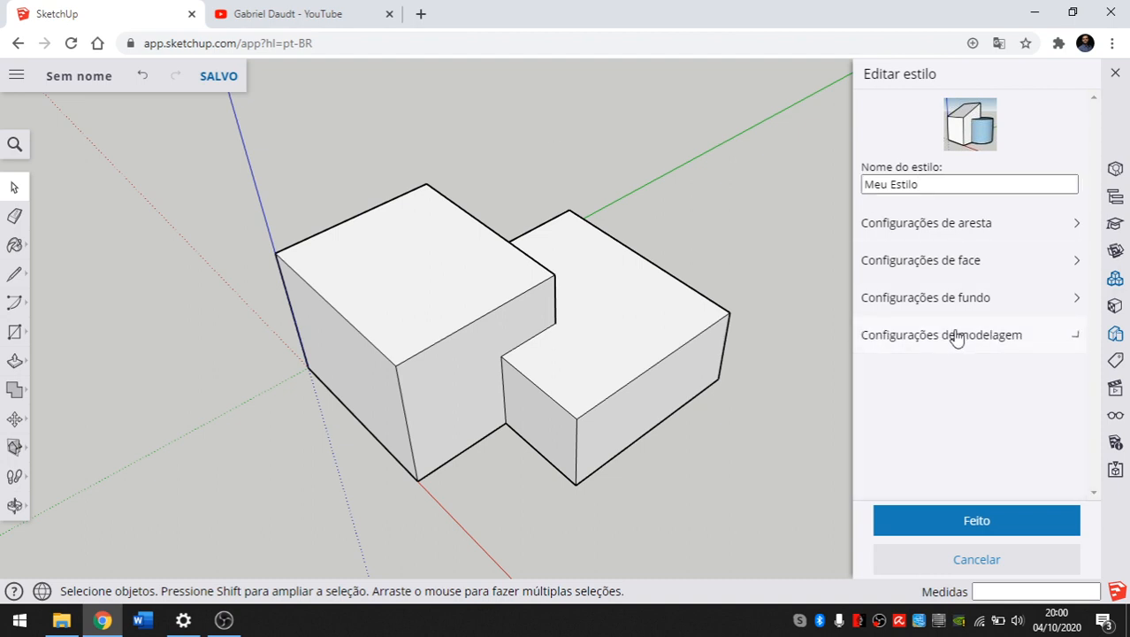
middle_drag(425, 331, 396, 273)
scroll(364, 265, down, 1)
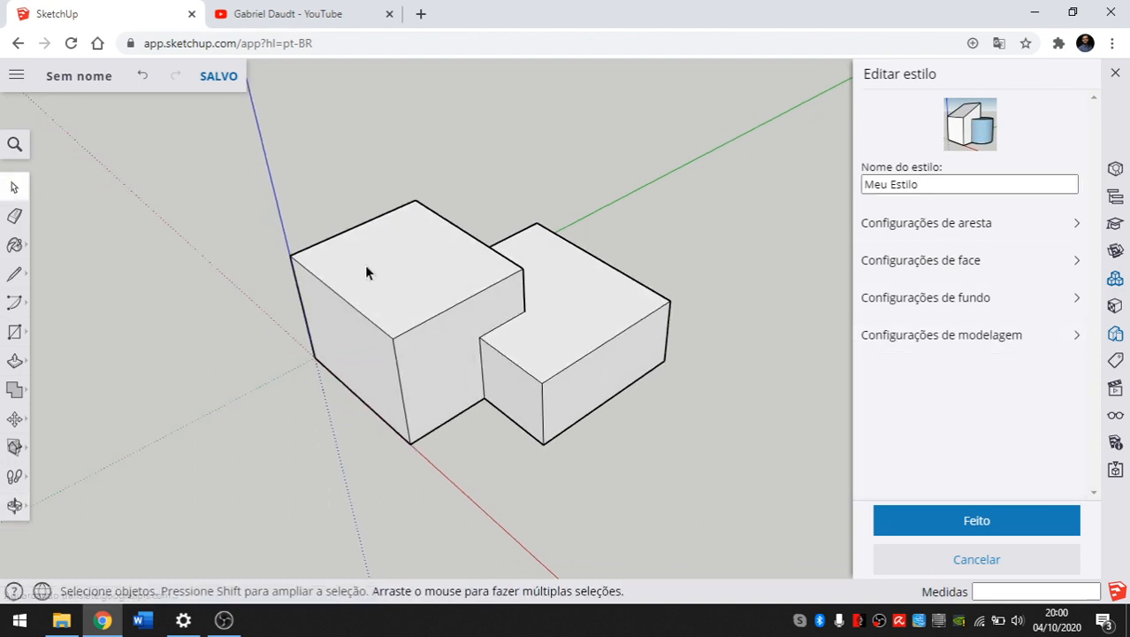
scroll(508, 269, up, 1)
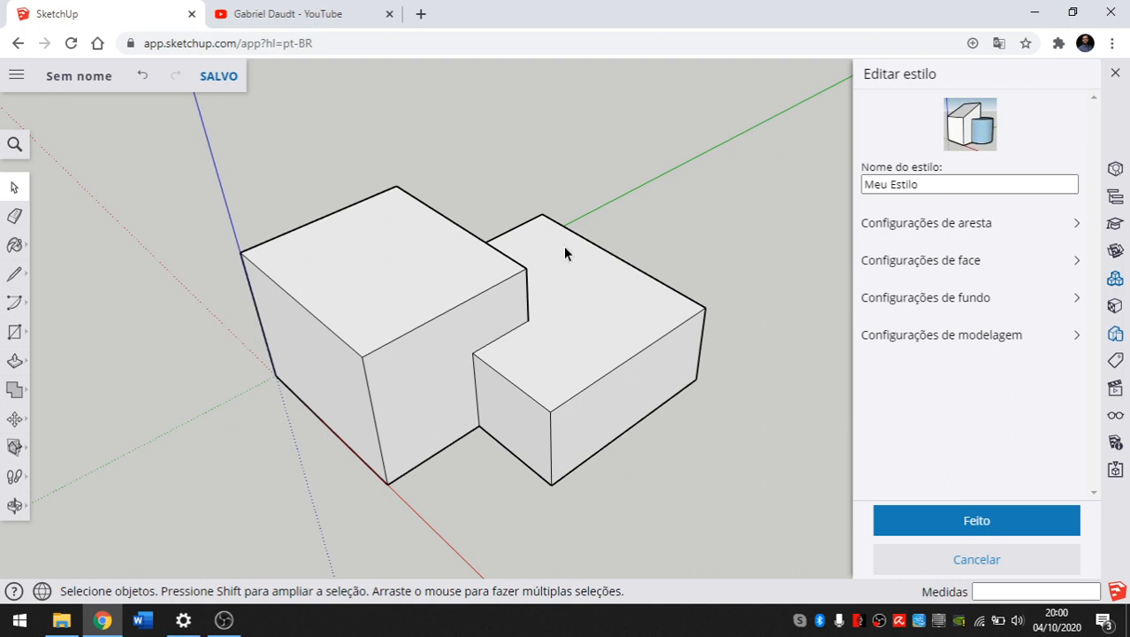
click(989, 227)
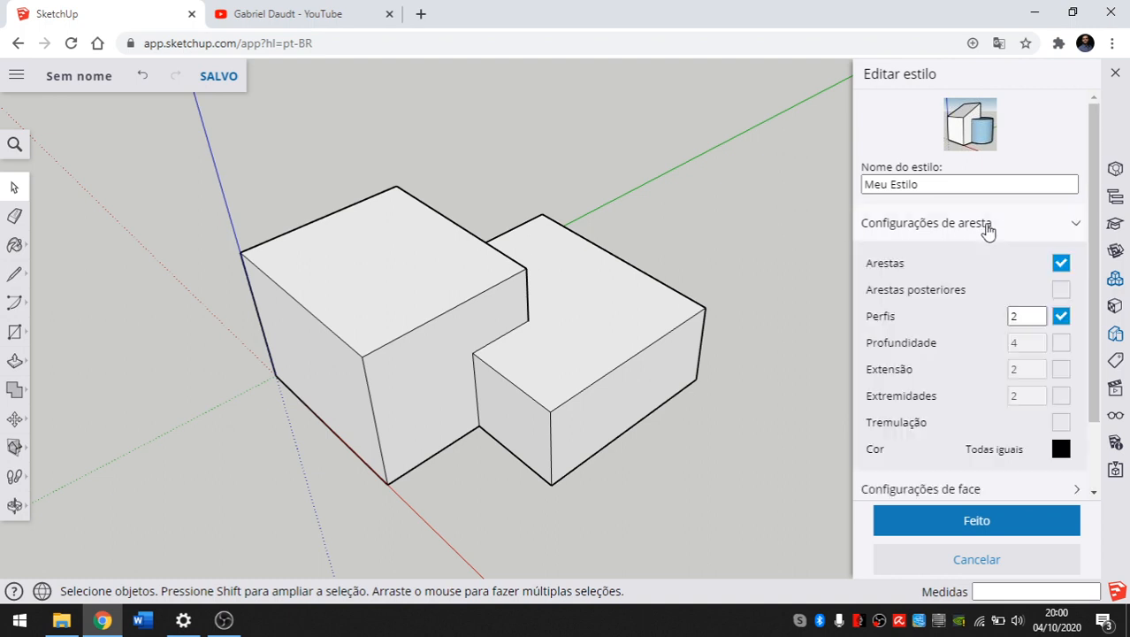
Step: Examine the outer profiles and inner edges of the two boxes from several angles, dismissing the browser notification
middle_drag(354, 298, 639, 305)
scroll(352, 337, down, 1)
scroll(374, 320, up, 2)
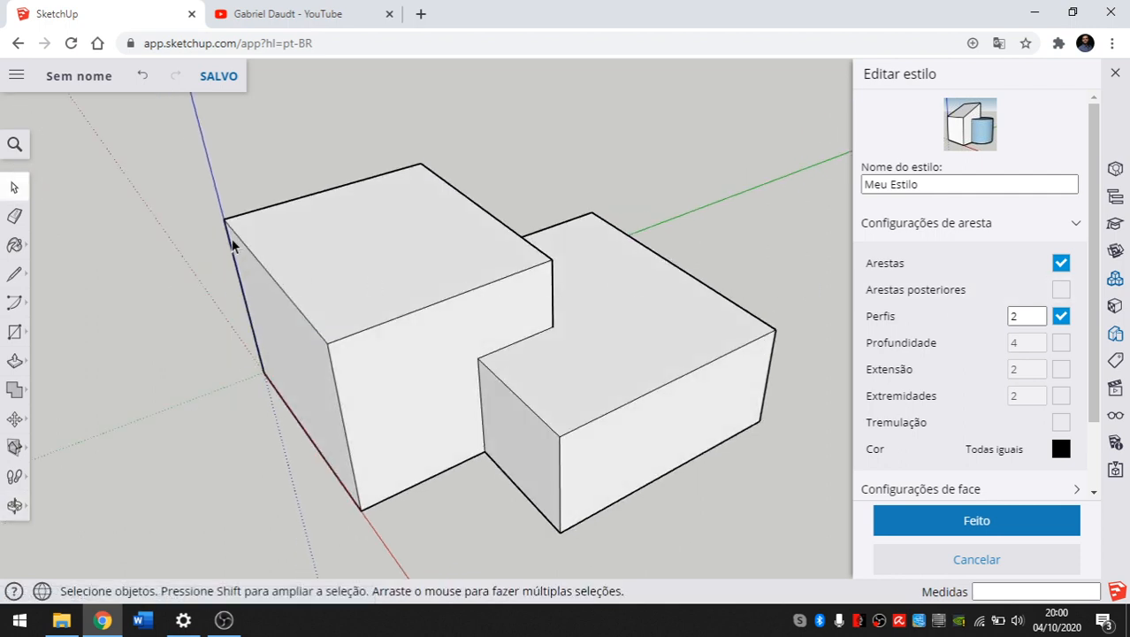
middle_drag(417, 372, 416, 264)
scroll(417, 263, down, 2)
scroll(460, 317, up, 3)
middle_drag(460, 318, 413, 352)
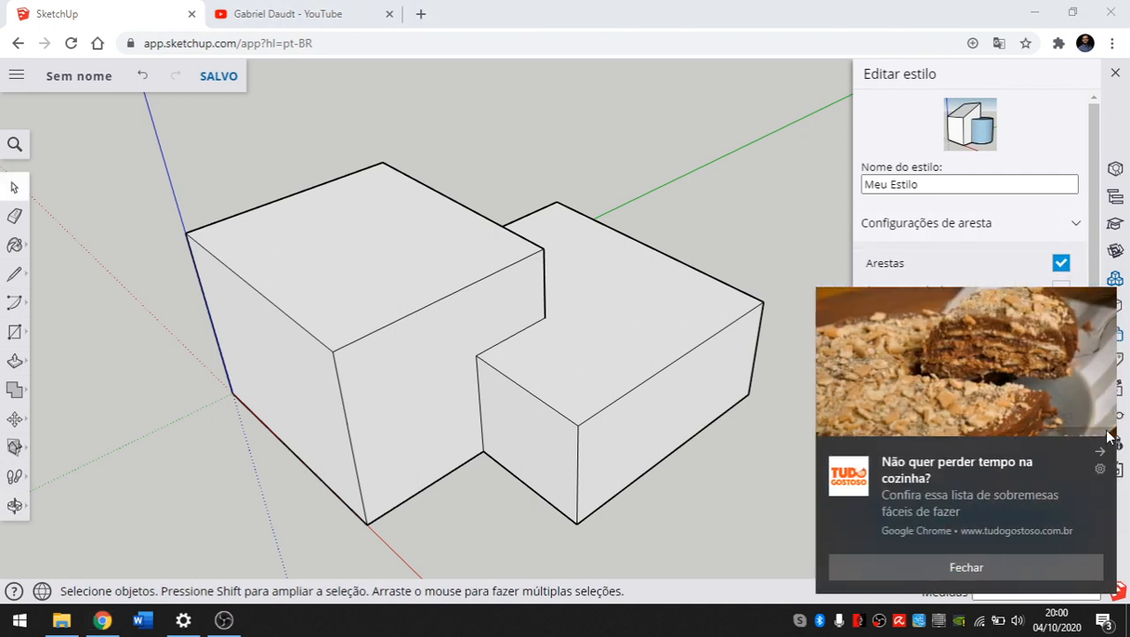
click(1101, 454)
Step: Turn off both Arestas and Perfis in the style and inspect the boxes without lines
click(1061, 263)
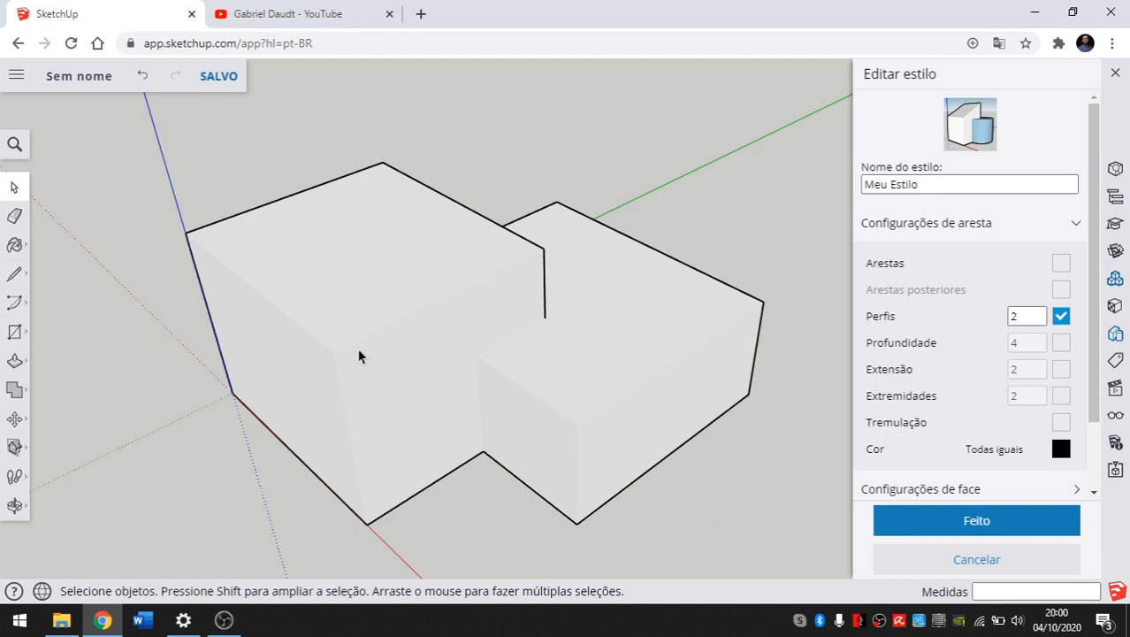
middle_drag(358, 356, 285, 245)
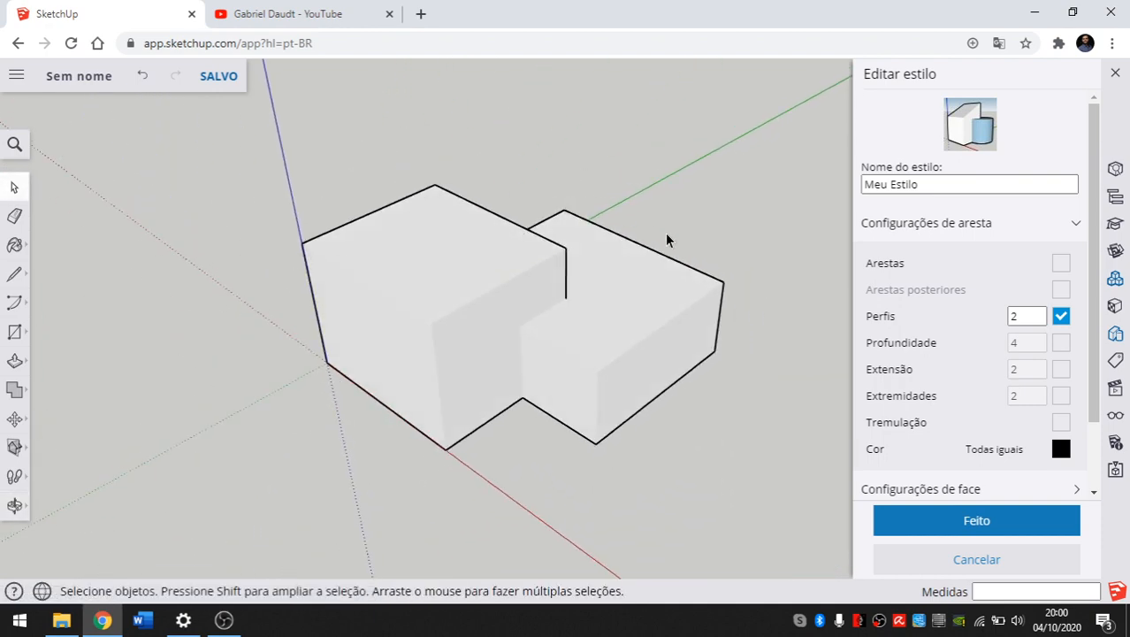
middle_drag(398, 371, 434, 326)
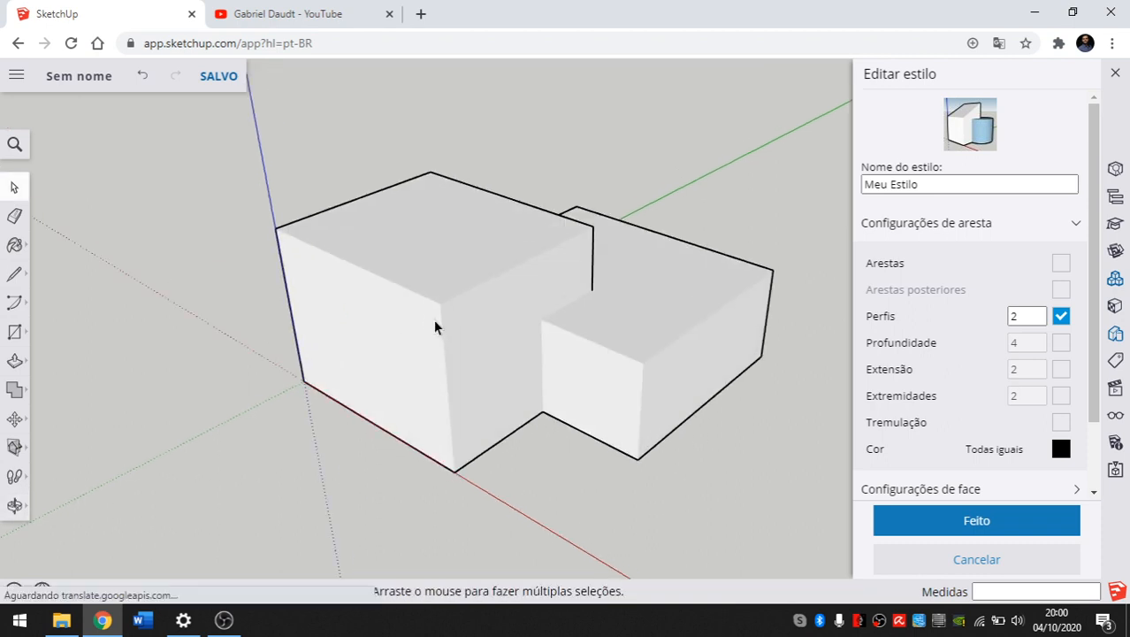
scroll(435, 325, up, 2)
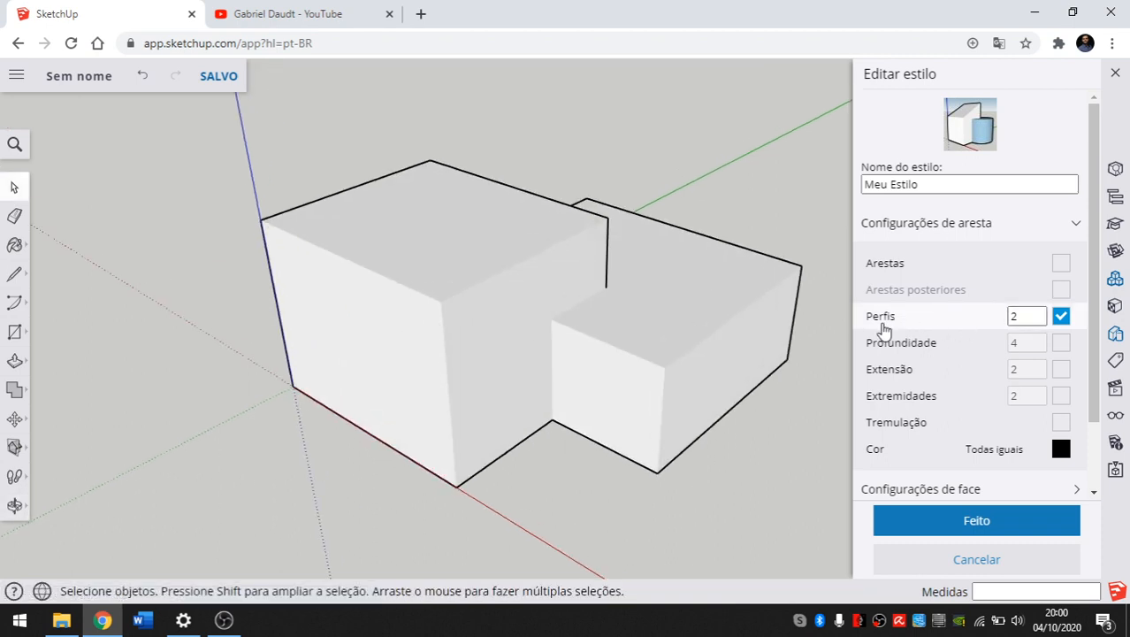
click(1062, 317)
middle_drag(349, 252, 489, 276)
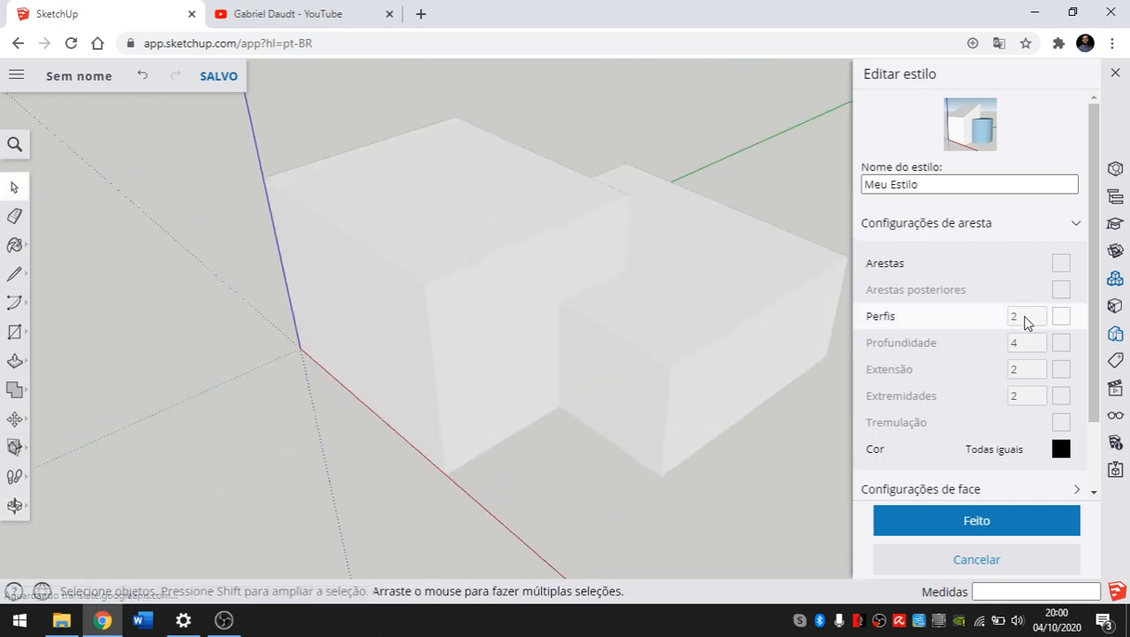
Step: Turn Perfis and Arestas back on and view the boxes with both line types
click(1061, 316)
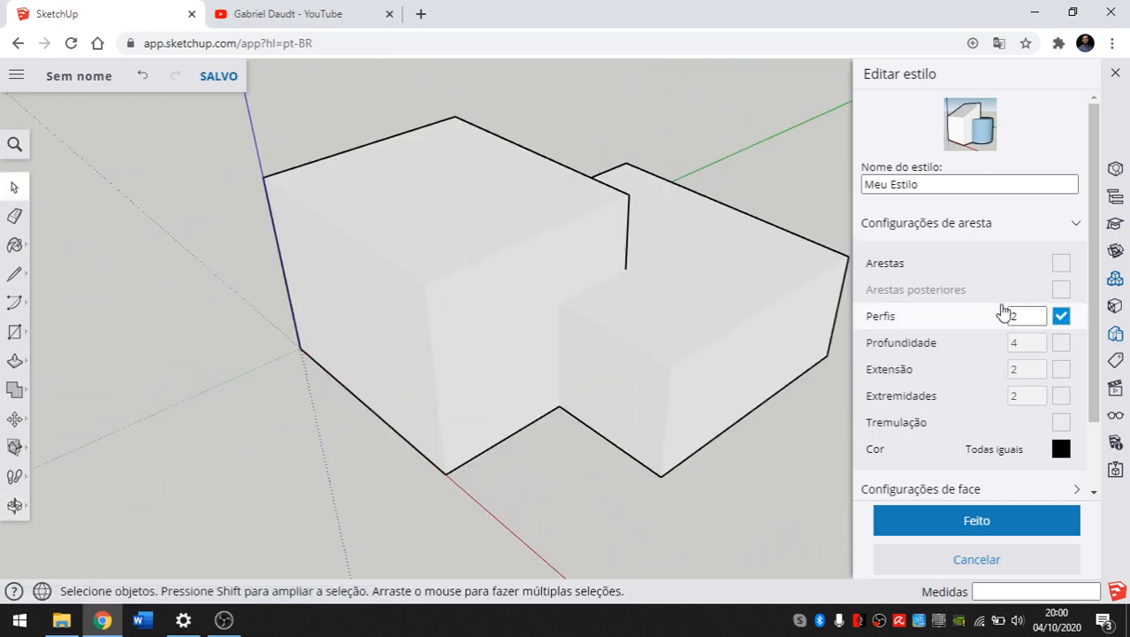
click(1061, 263)
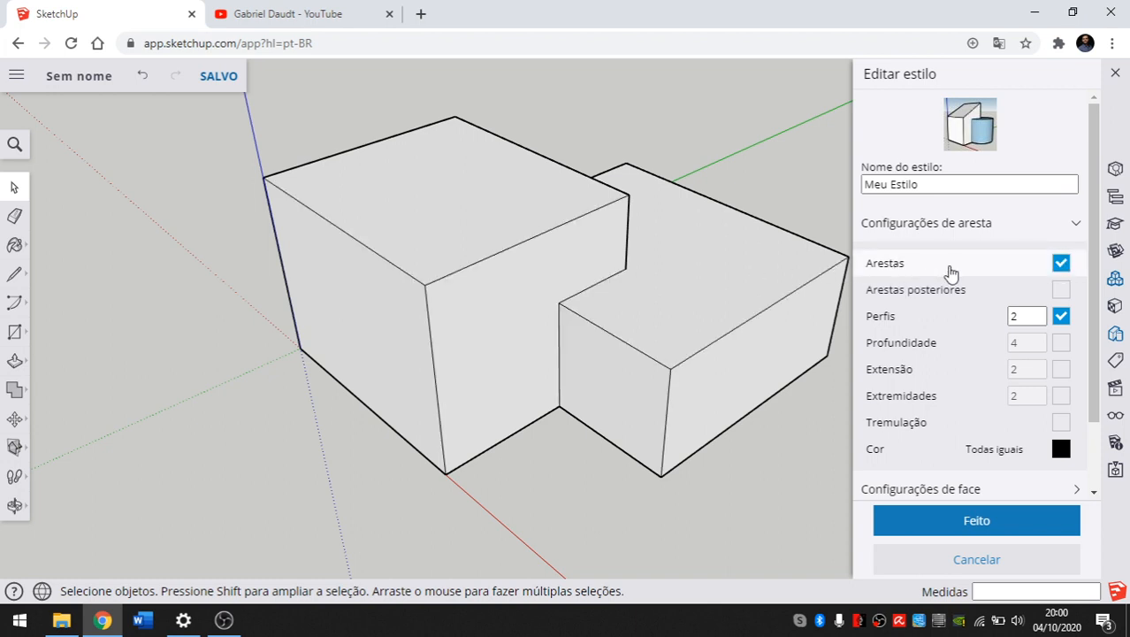
middle_drag(506, 212, 307, 334)
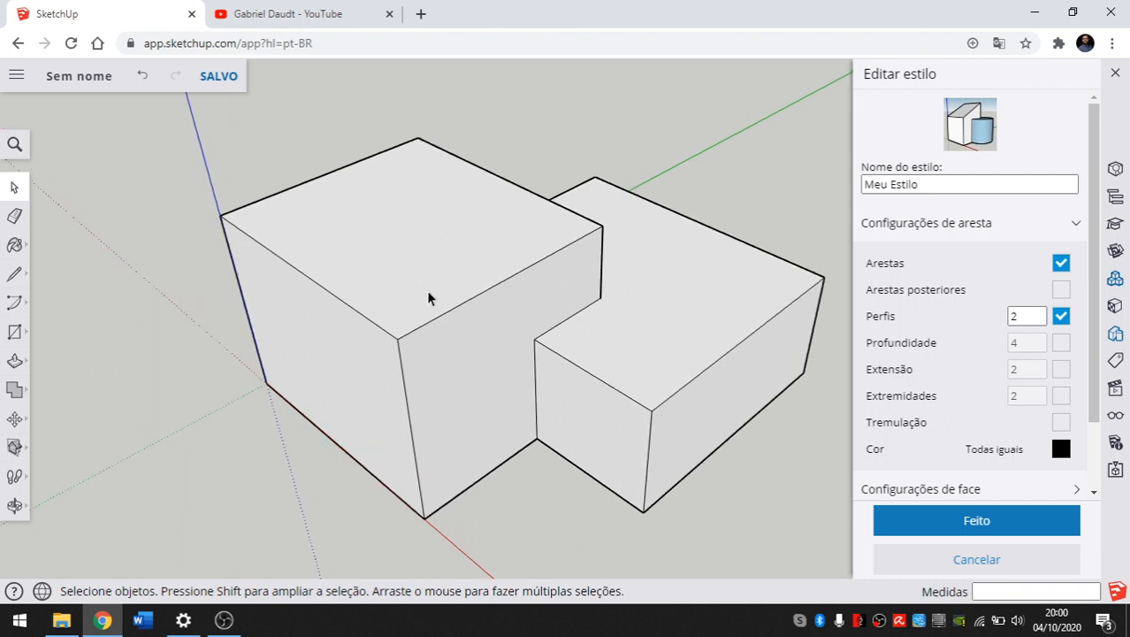
scroll(403, 307, up, 2)
Step: Turn off Perfis, keeping Arestas on, and inspect the boxes' line thickness
click(1061, 318)
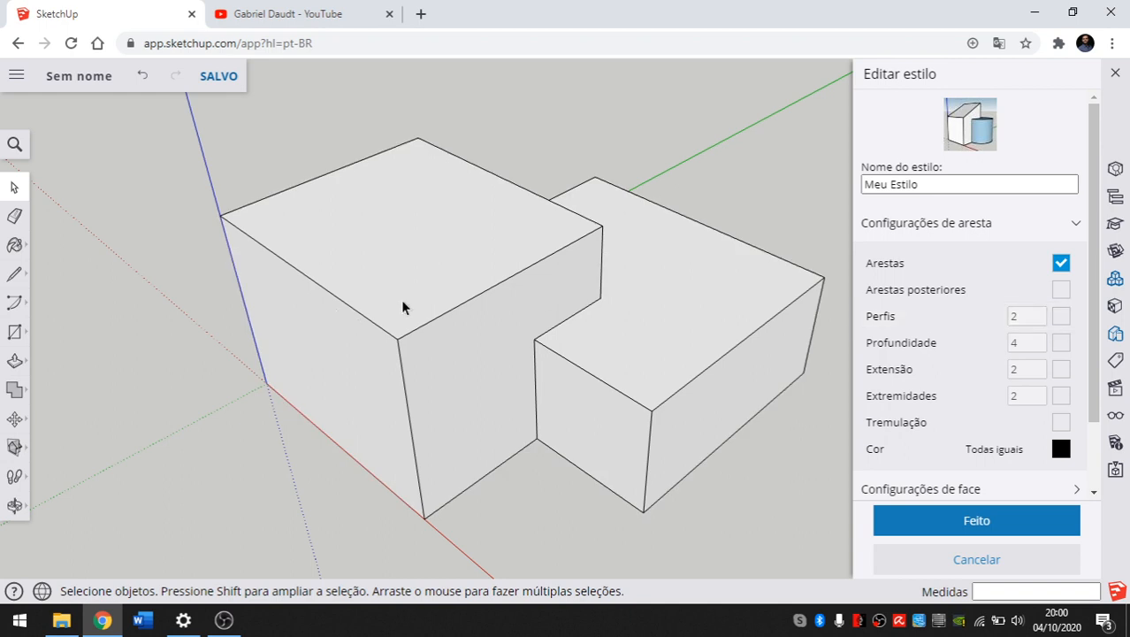
scroll(463, 301, down, 2)
middle_drag(463, 301, 386, 298)
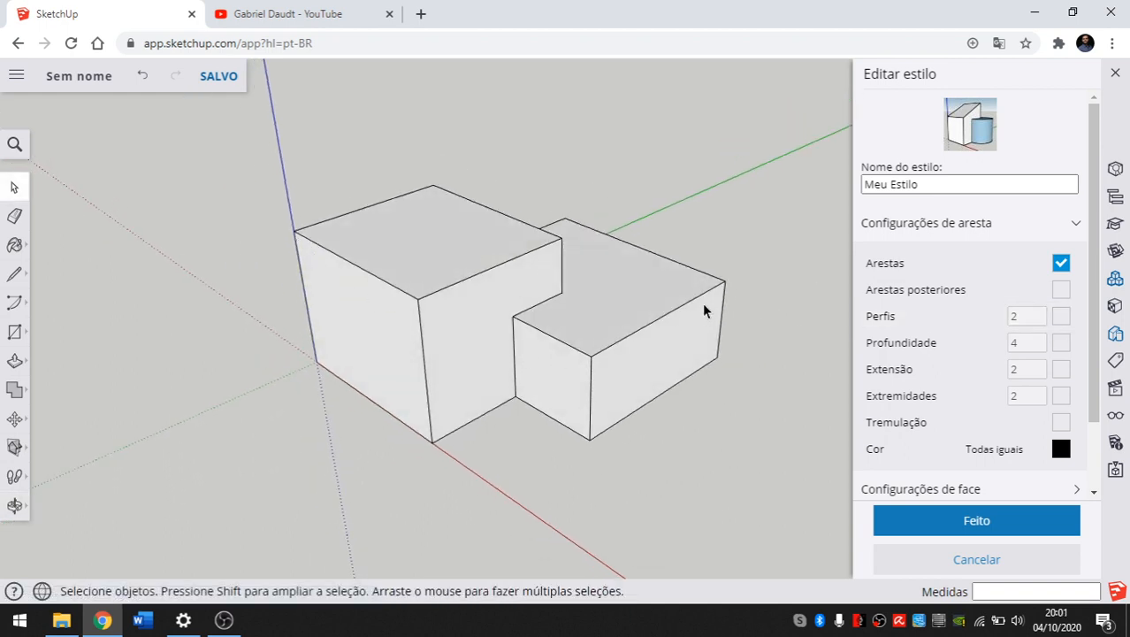
middle_drag(704, 308, 336, 254)
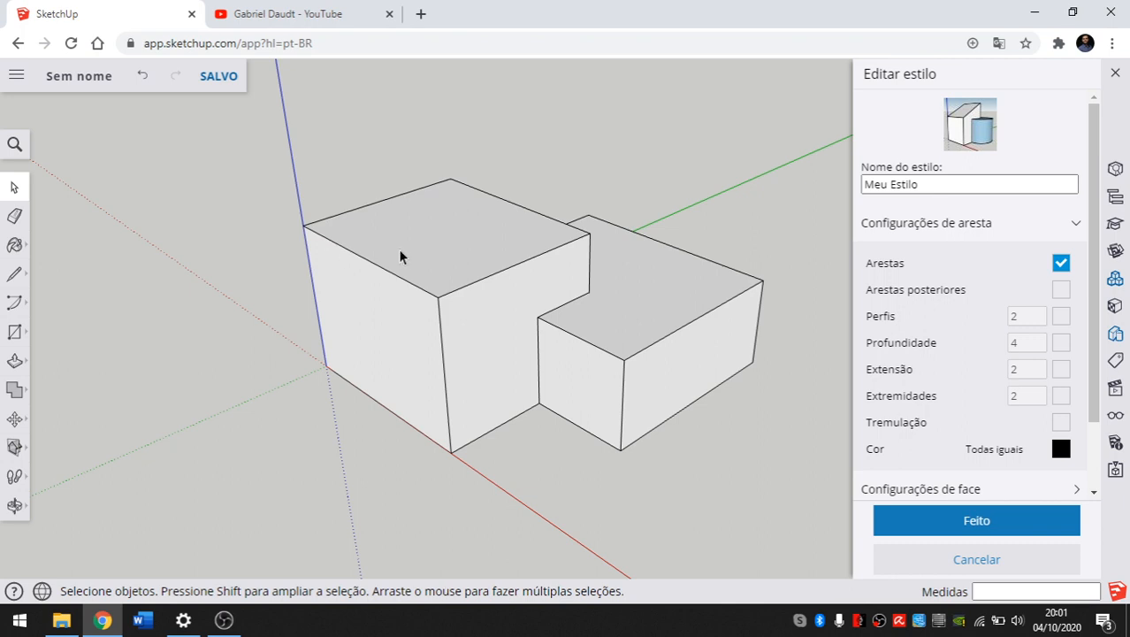
scroll(513, 336, up, 5)
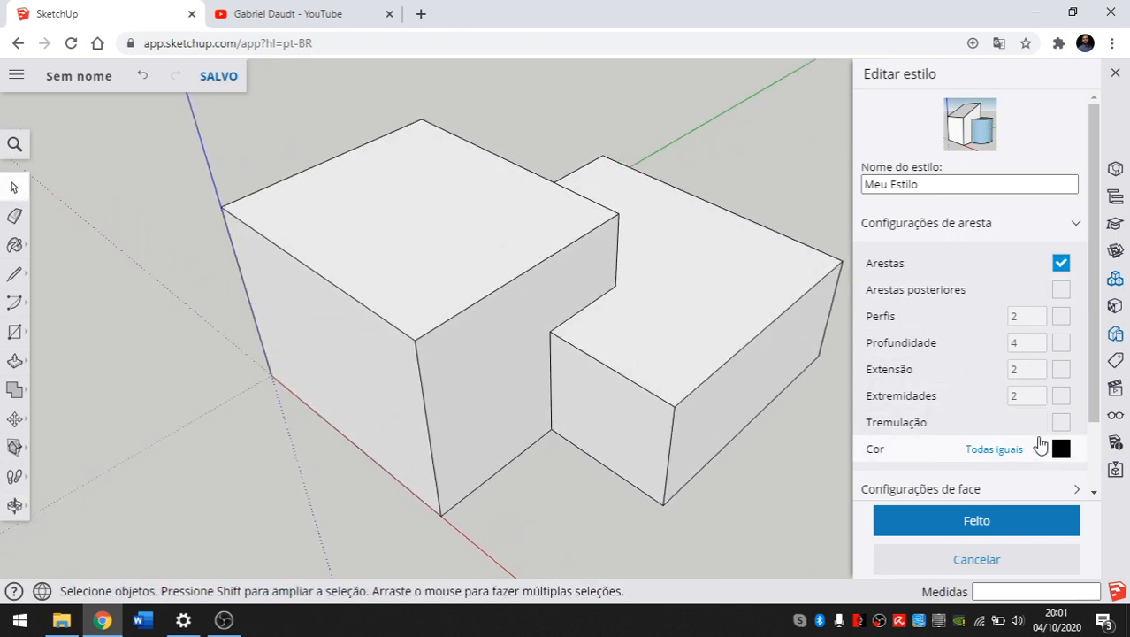
Step: Try the Profundidade edge effect at 4 on the boxes and turn it off again
click(1061, 344)
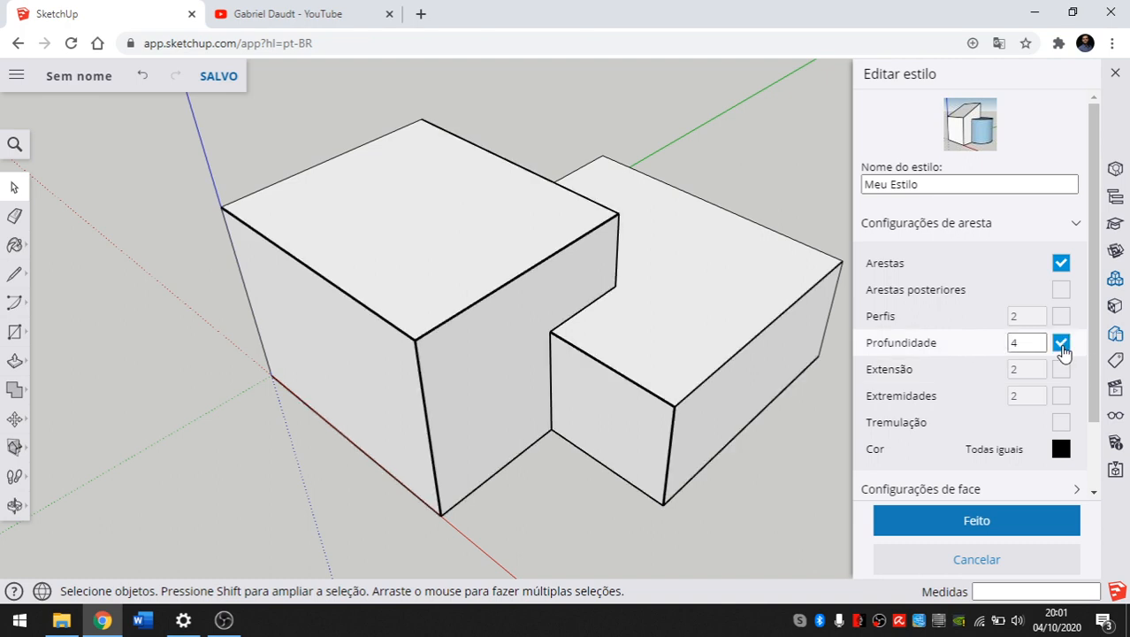
middle_drag(531, 416, 233, 229)
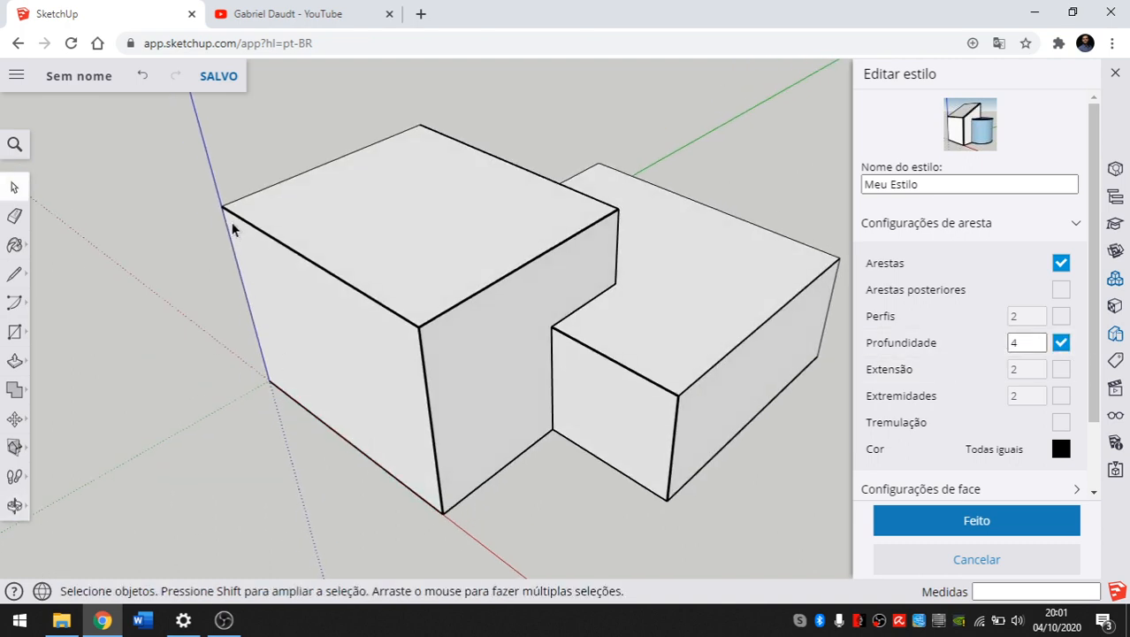
scroll(354, 293, down, 1)
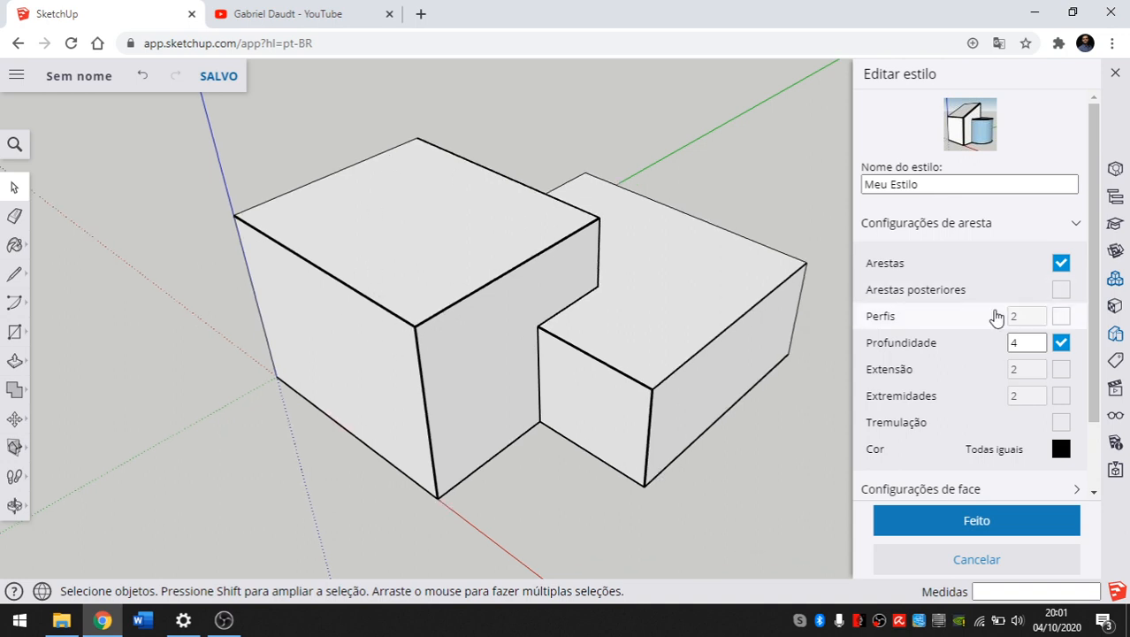
click(1061, 345)
Step: Try the Extensão edge effect at values up to 17 on the box corners and turn it off again
click(1061, 371)
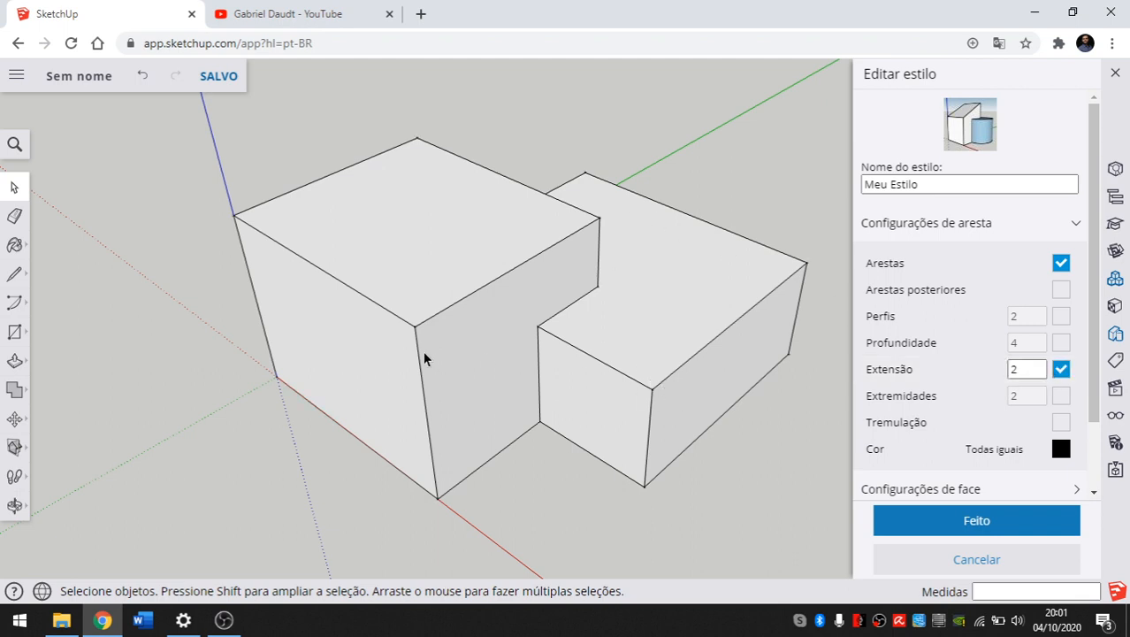
scroll(402, 329, up, 3)
scroll(412, 331, down, 3)
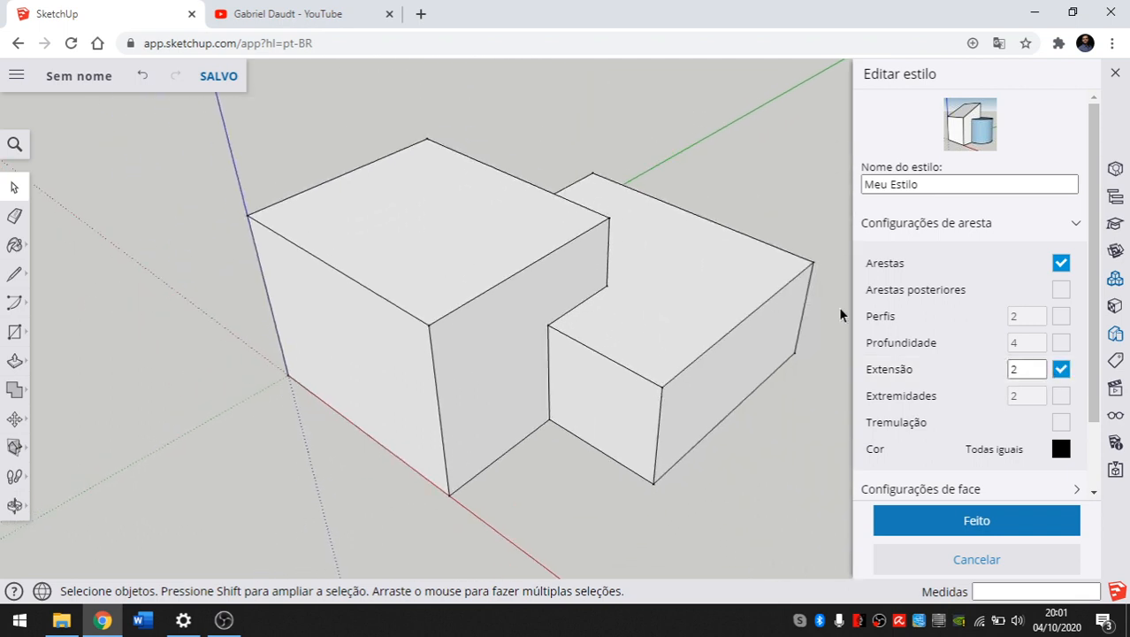
click(1038, 367)
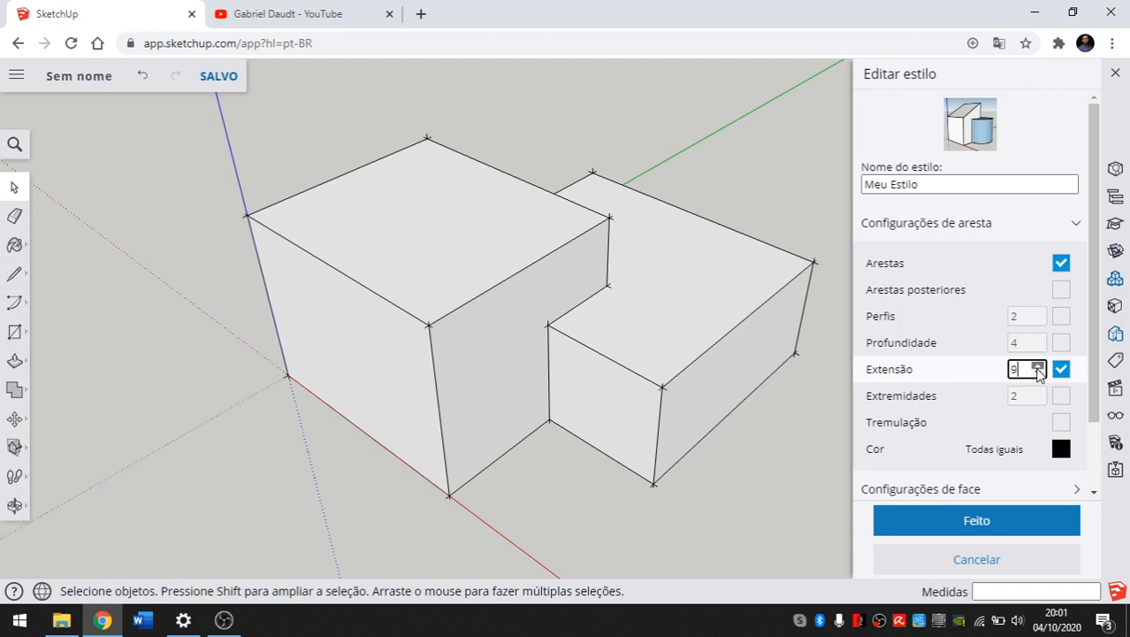
click(1039, 365)
click(1039, 365)
click(1039, 366)
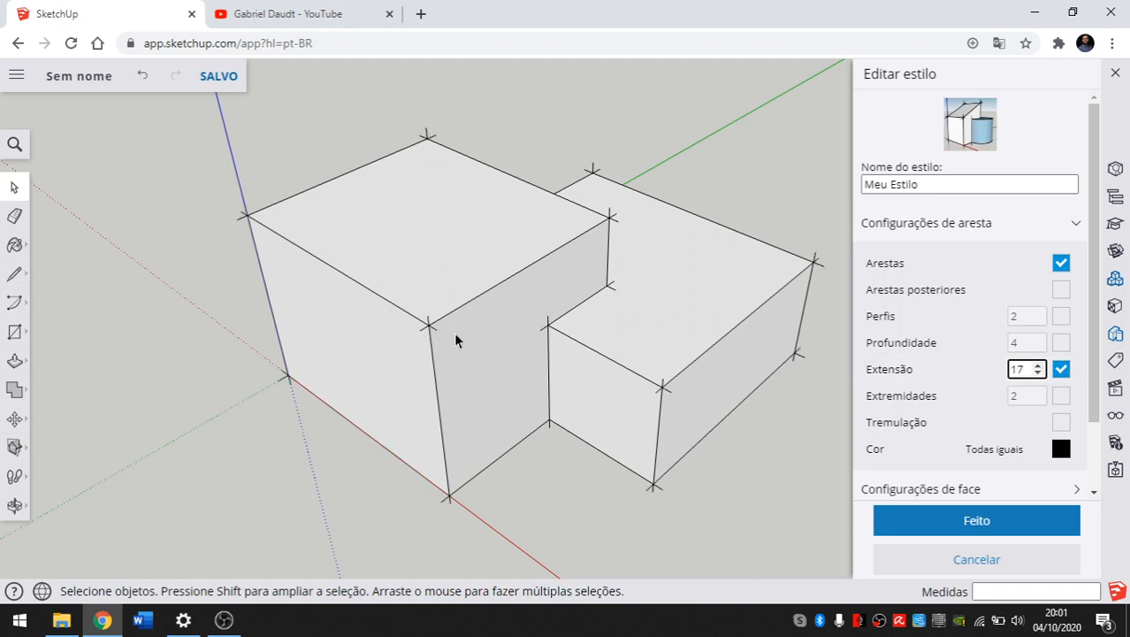
middle_drag(324, 408, 470, 412)
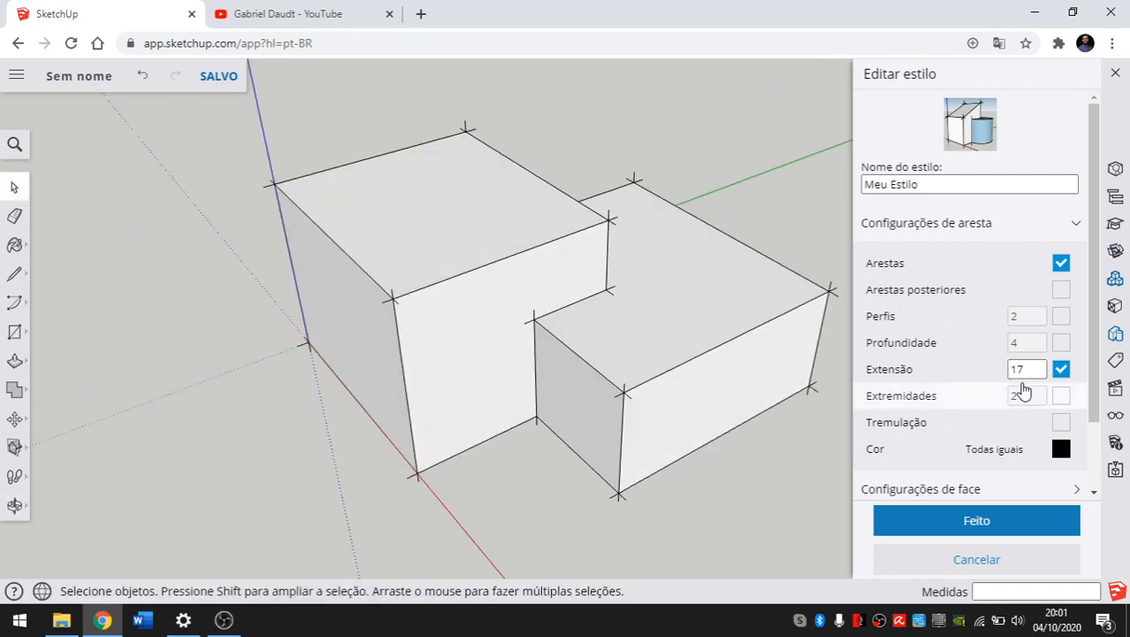
click(1061, 370)
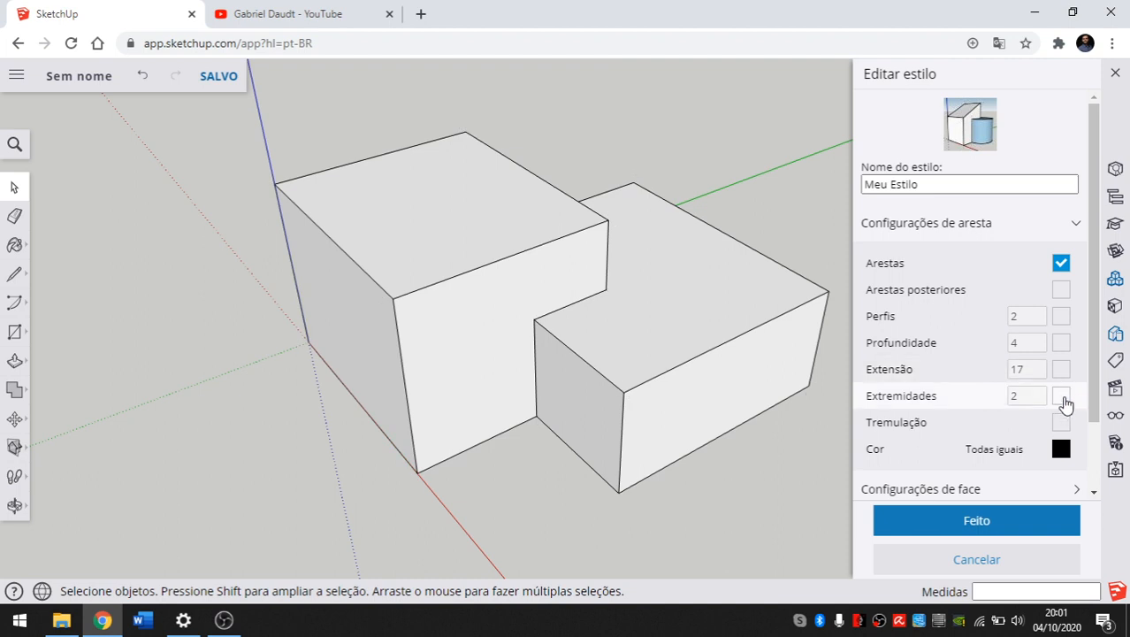
Step: Turn on the Extremidades edge effect, try it at 13, and lower it to 6
click(1062, 396)
click(1039, 392)
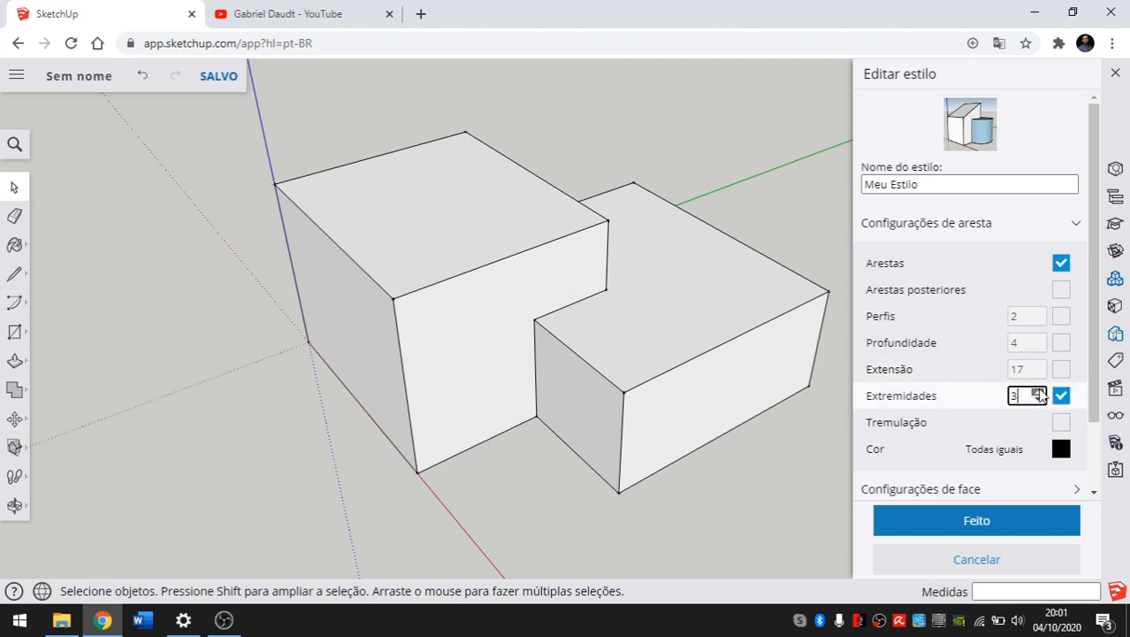
click(1039, 391)
click(1039, 391)
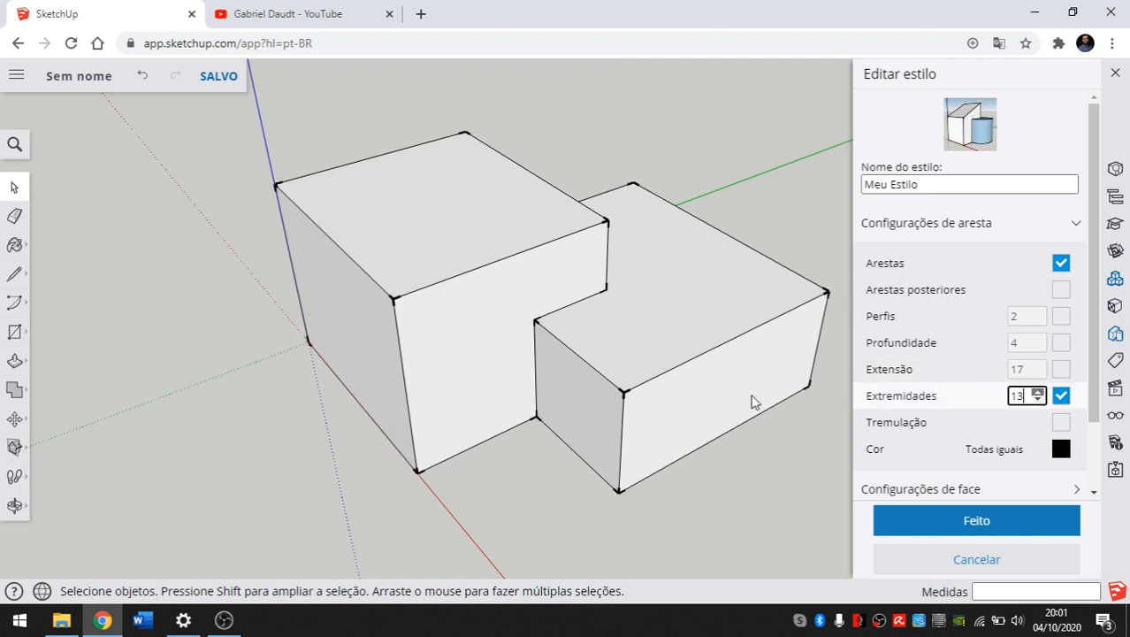
middle_drag(573, 393, 962, 396)
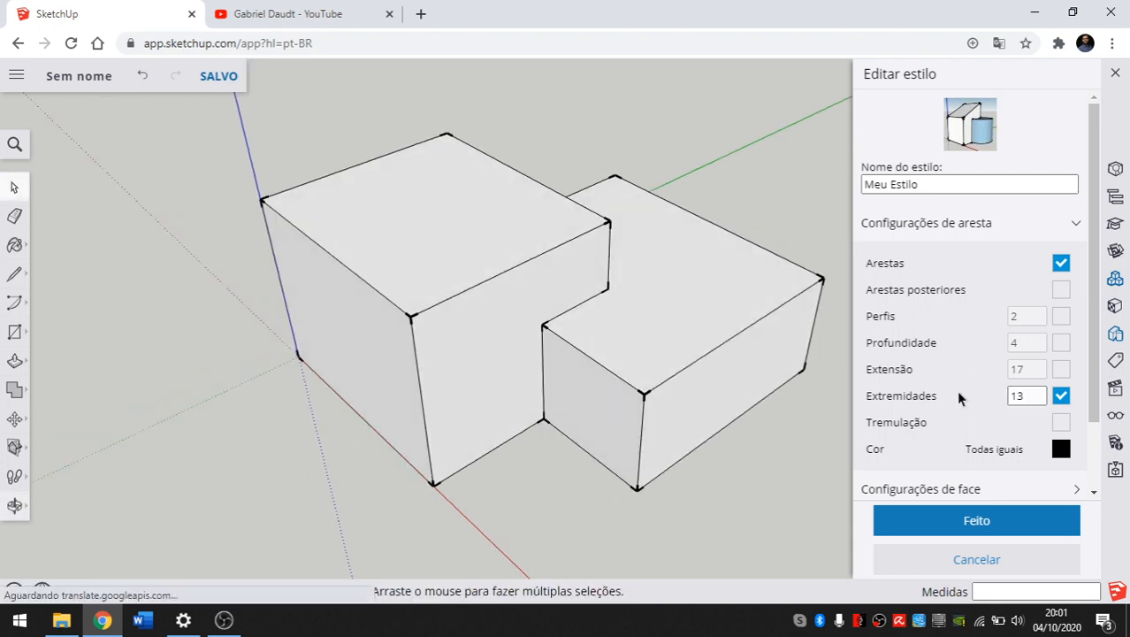
click(1039, 400)
click(1039, 400)
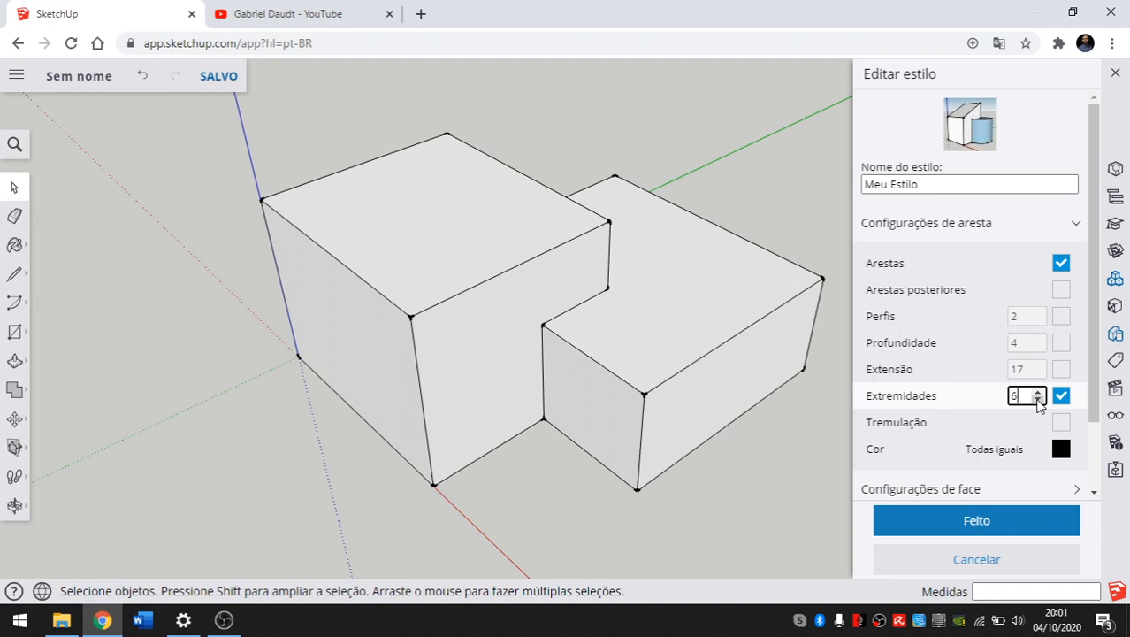
Step: Inspect the corner marks on the boxes and turn off the Extremidades edge effect
middle_drag(244, 308, 527, 361)
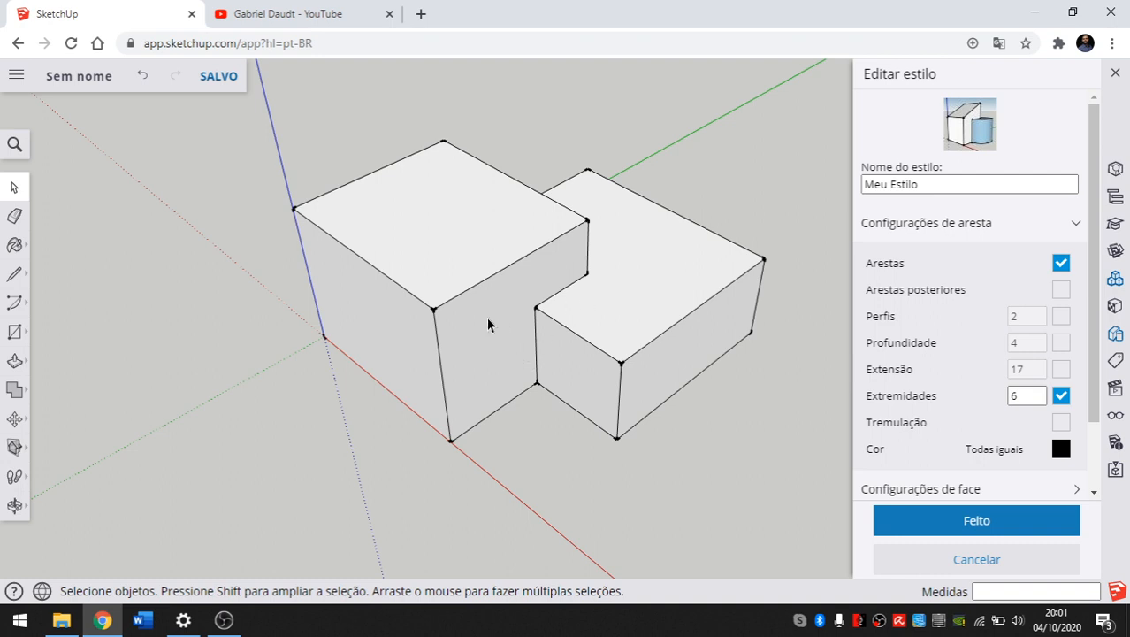
scroll(495, 318, up, 3)
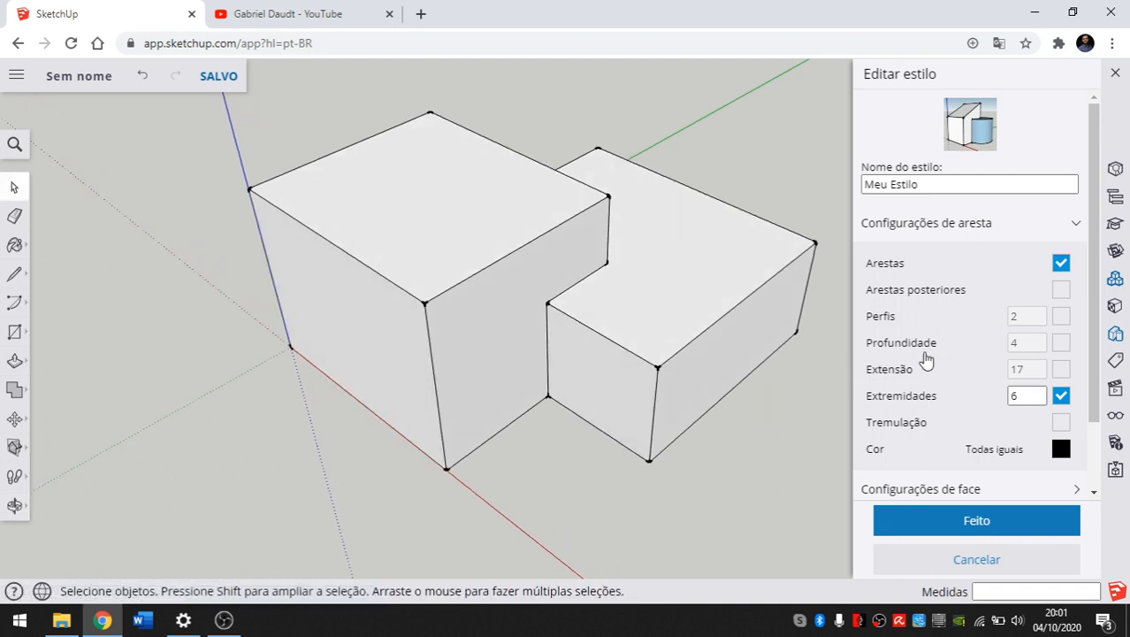
click(1061, 397)
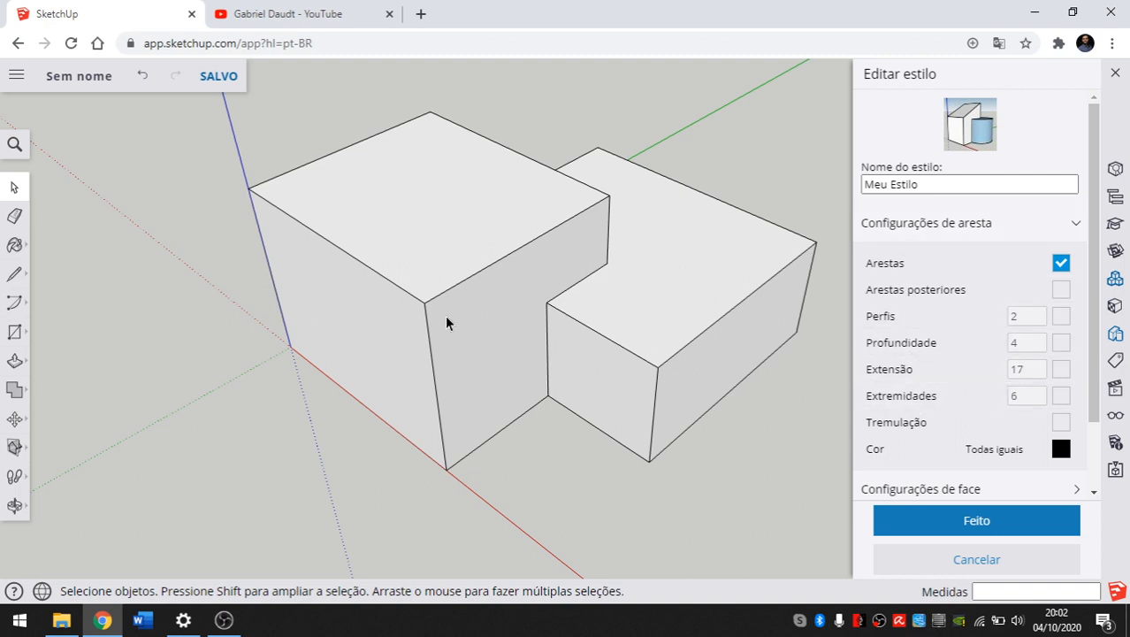
scroll(493, 341, up, 1)
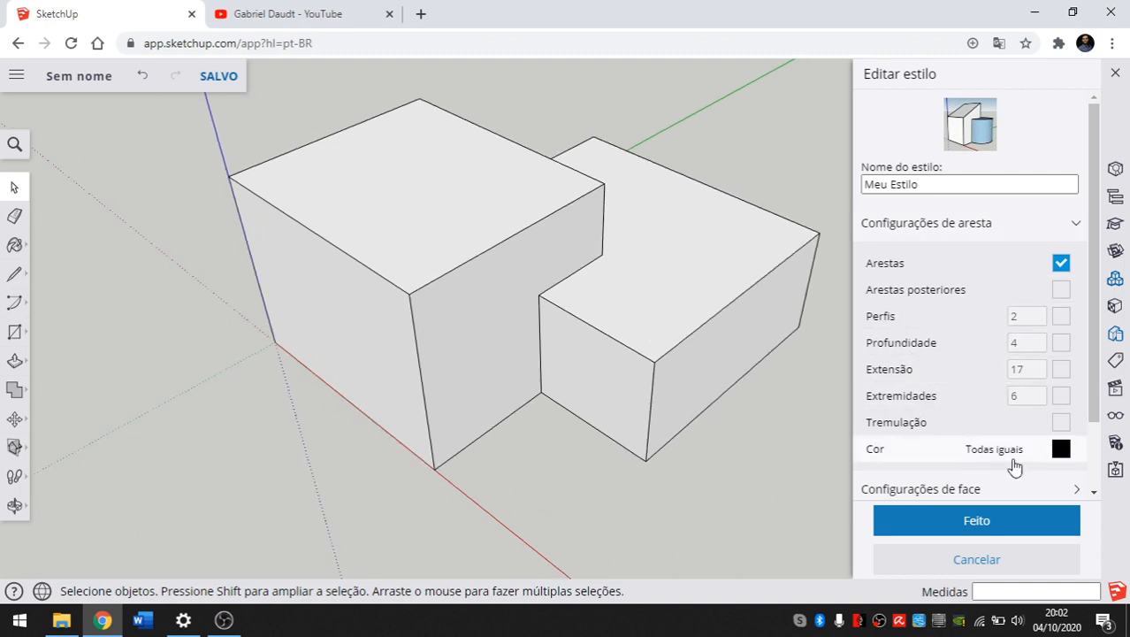
Step: Try the light edge colour #E0D4D4 on the boxes
click(1062, 449)
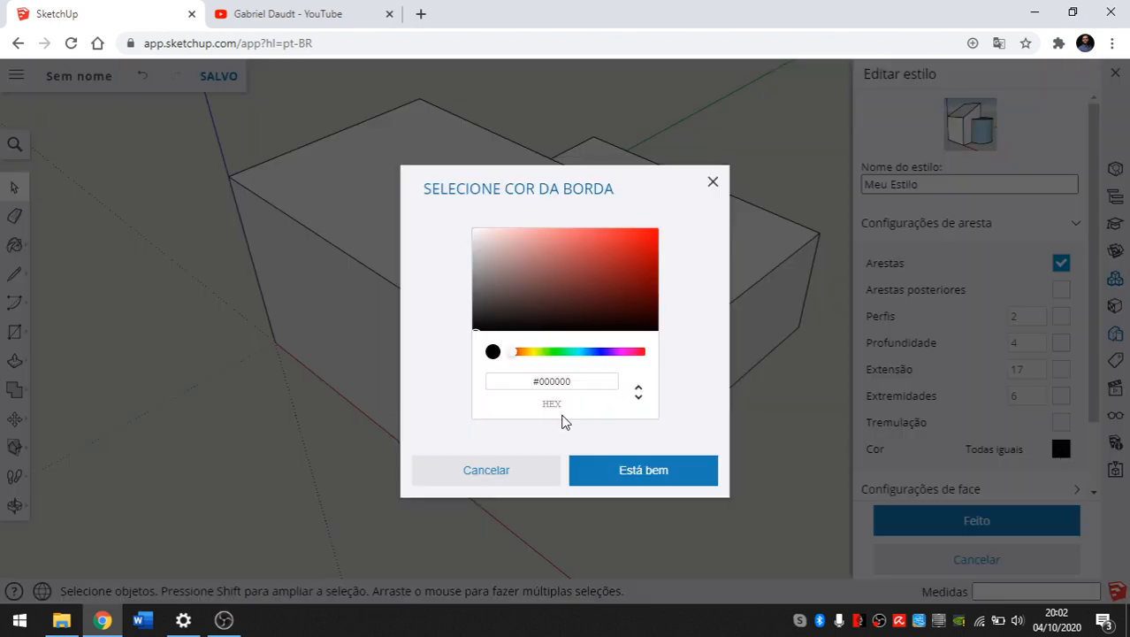
click(643, 473)
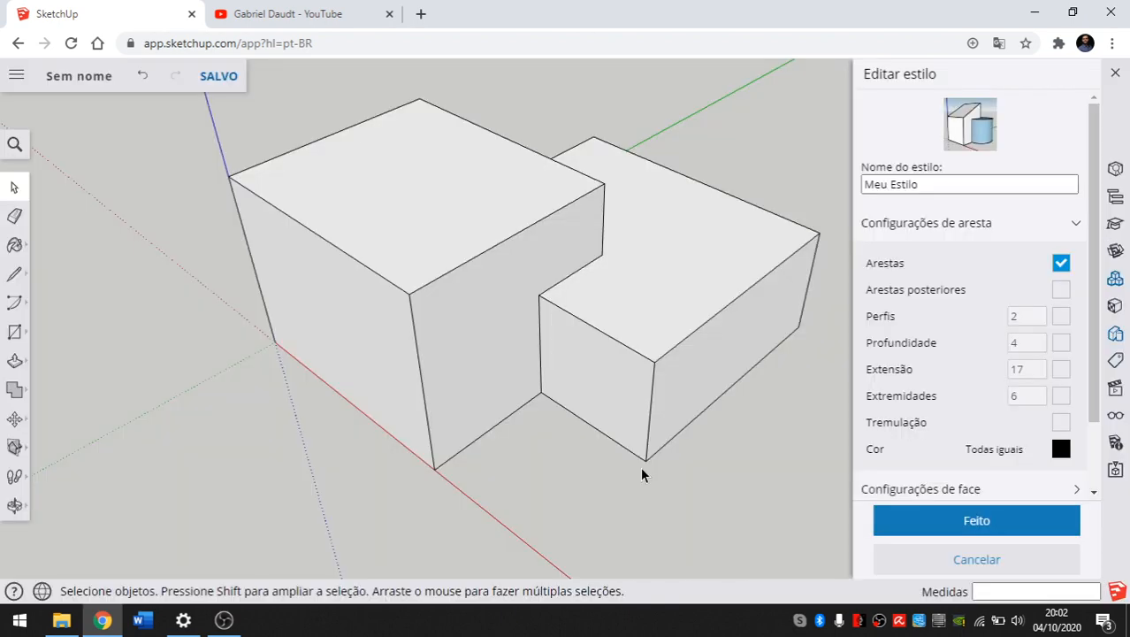
click(1061, 449)
drag(571, 305, 485, 247)
click(637, 482)
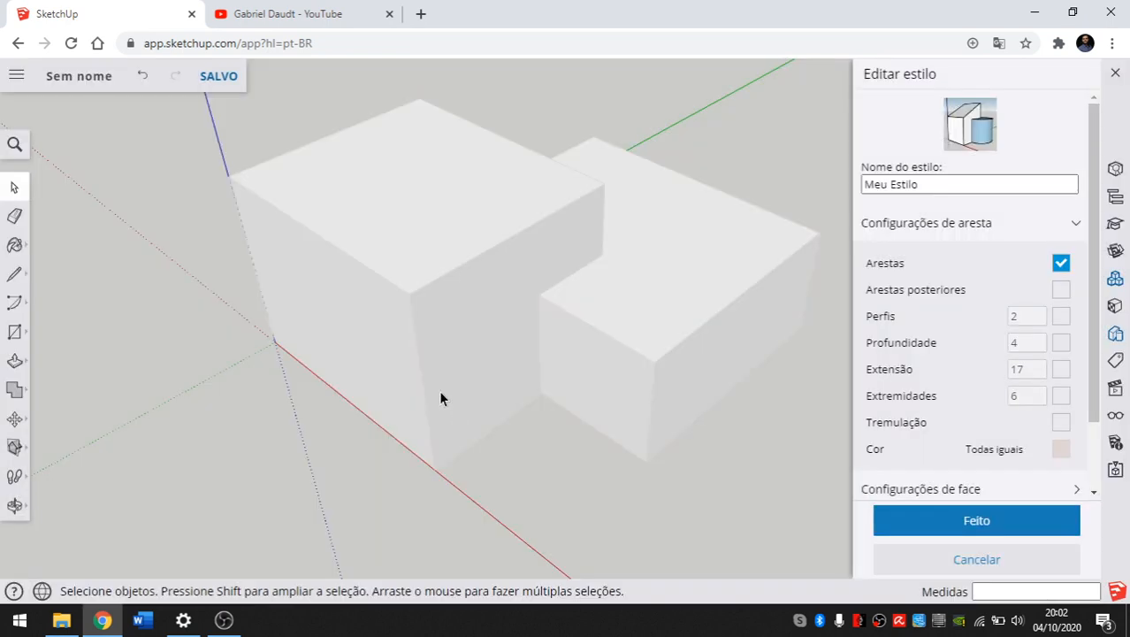
middle_drag(500, 325, 548, 345)
Step: Try a muted red edge colour on the boxes and inspect the edges
click(1061, 450)
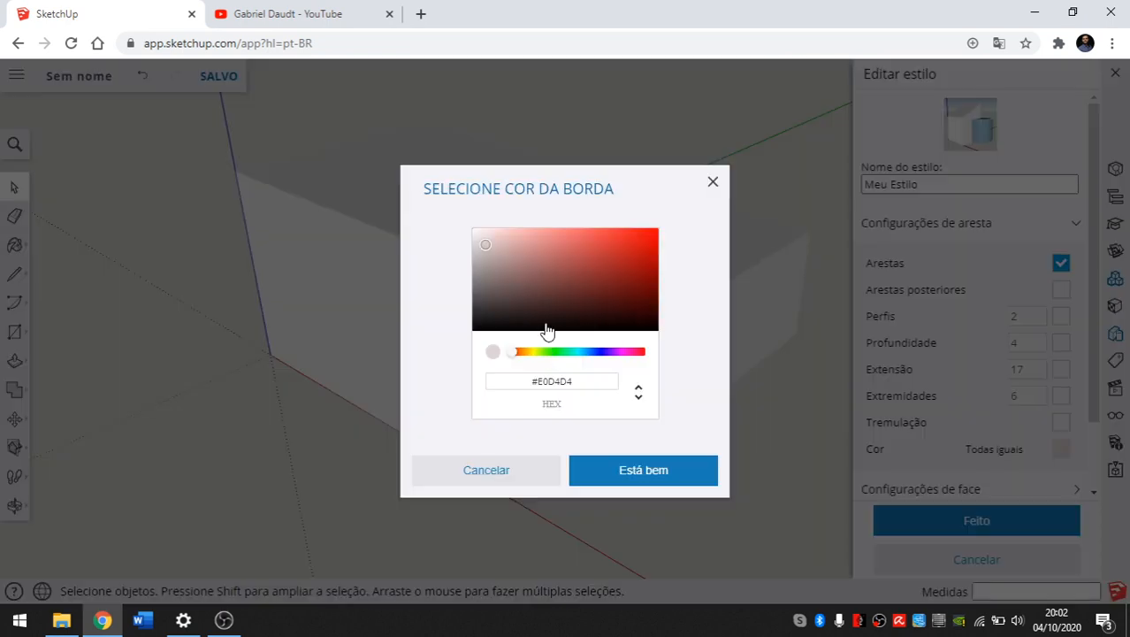
click(569, 281)
click(598, 262)
click(649, 478)
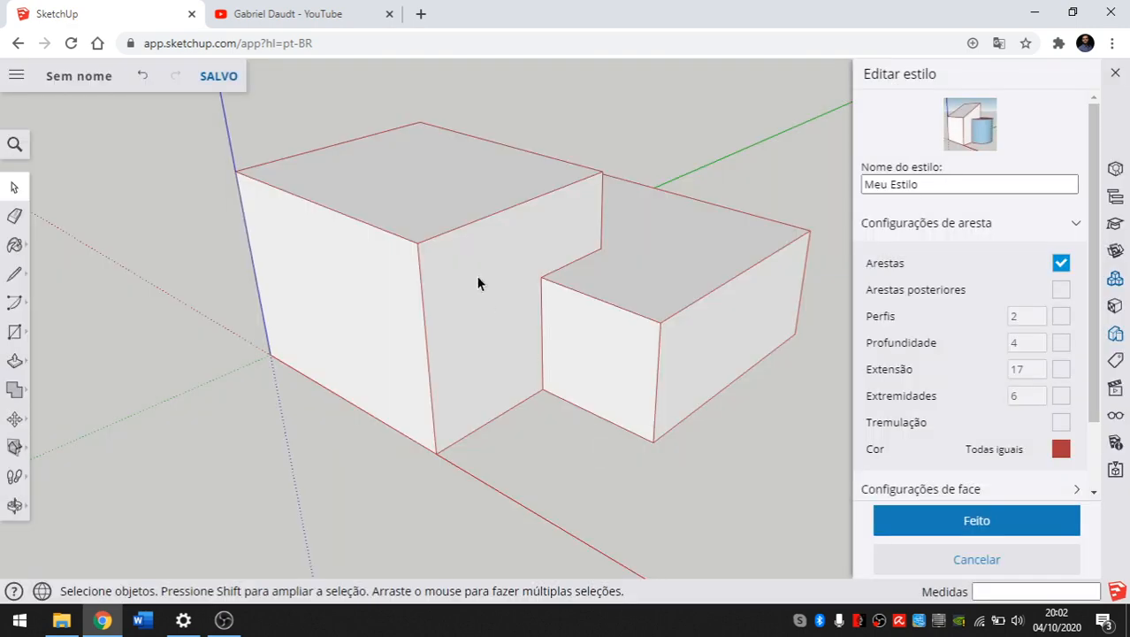
scroll(469, 270, up, 3)
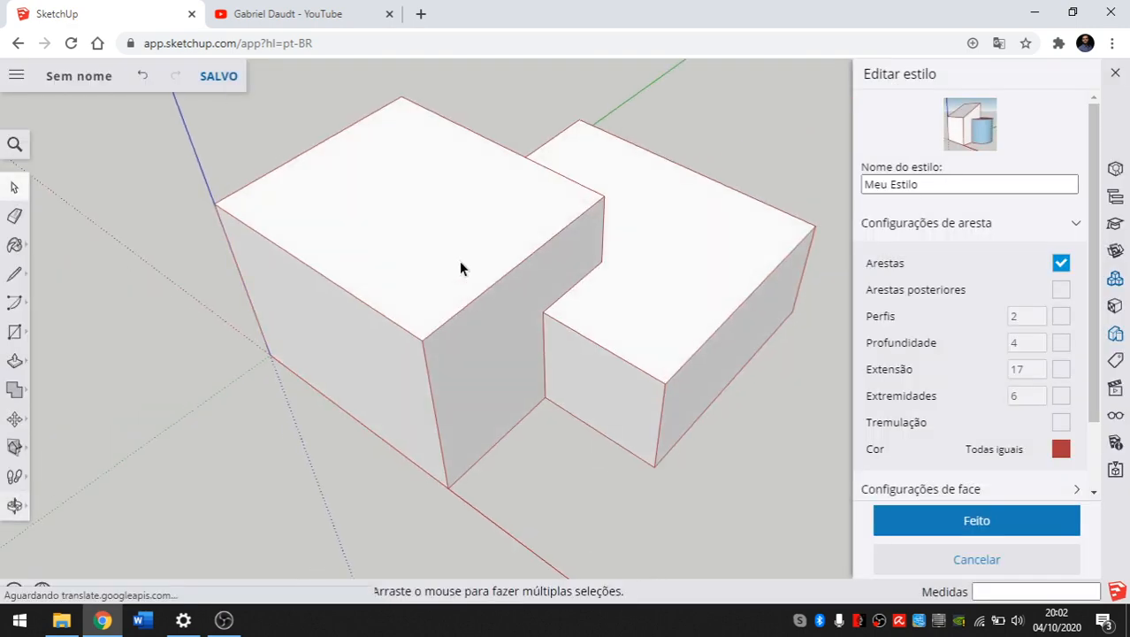
Step: Set the edge colour to black, #000000, and inspect the boxes
click(1062, 449)
drag(598, 267, 470, 348)
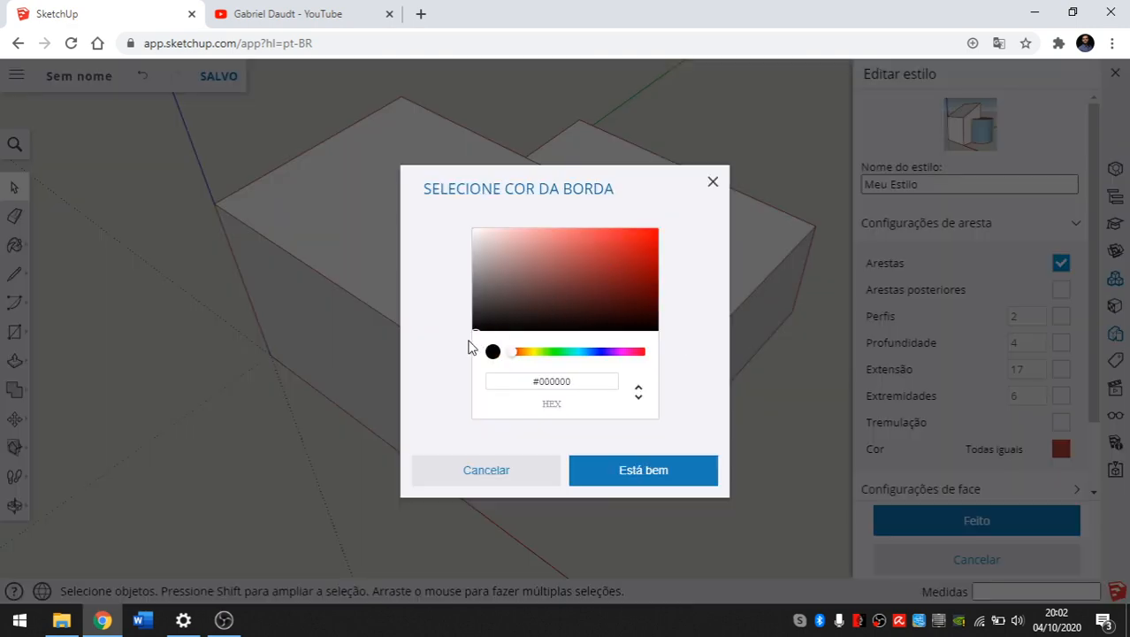
click(610, 469)
middle_drag(539, 361, 863, 303)
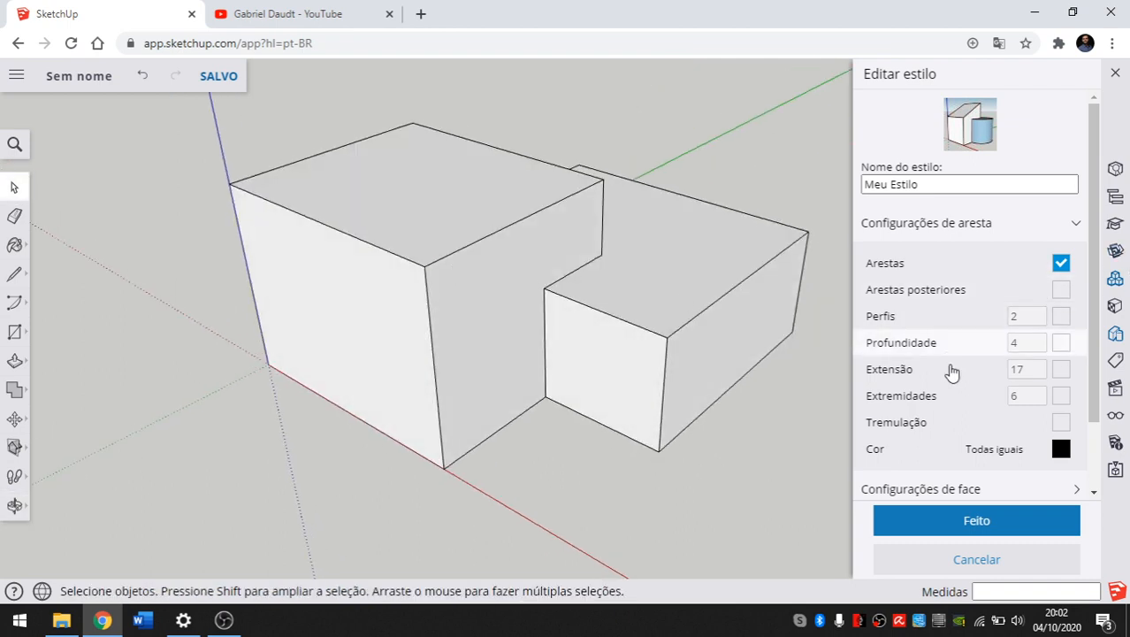
Step: Collapse Configurações de aresta and expand Configurações de face for the style
scroll(929, 345, down, 1)
scroll(1013, 312, up, 1)
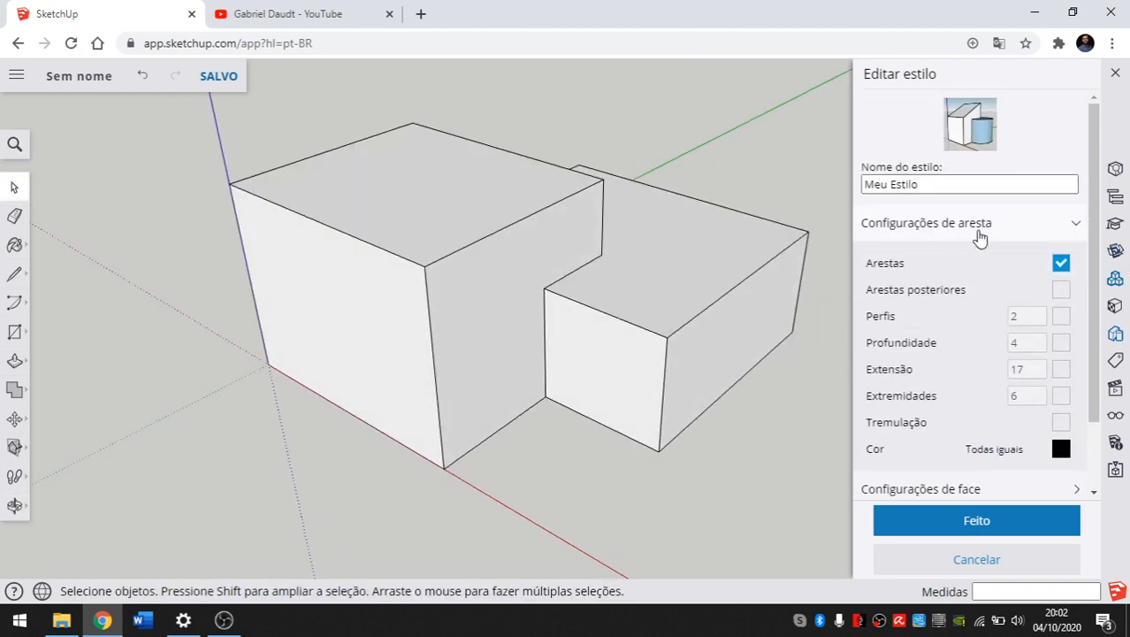
click(981, 229)
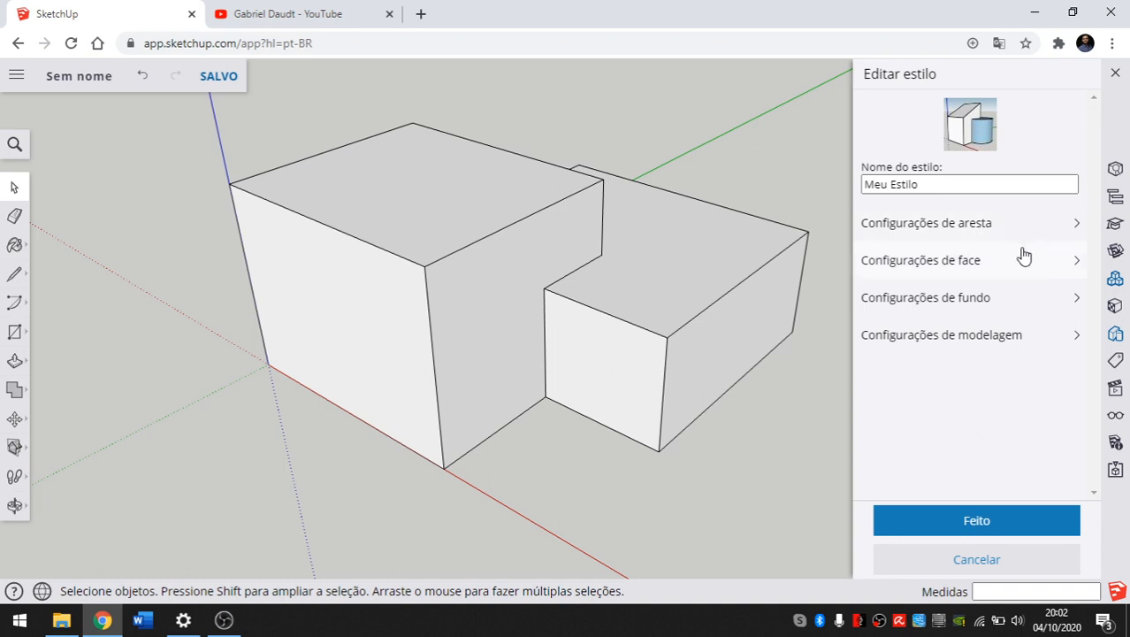
click(978, 265)
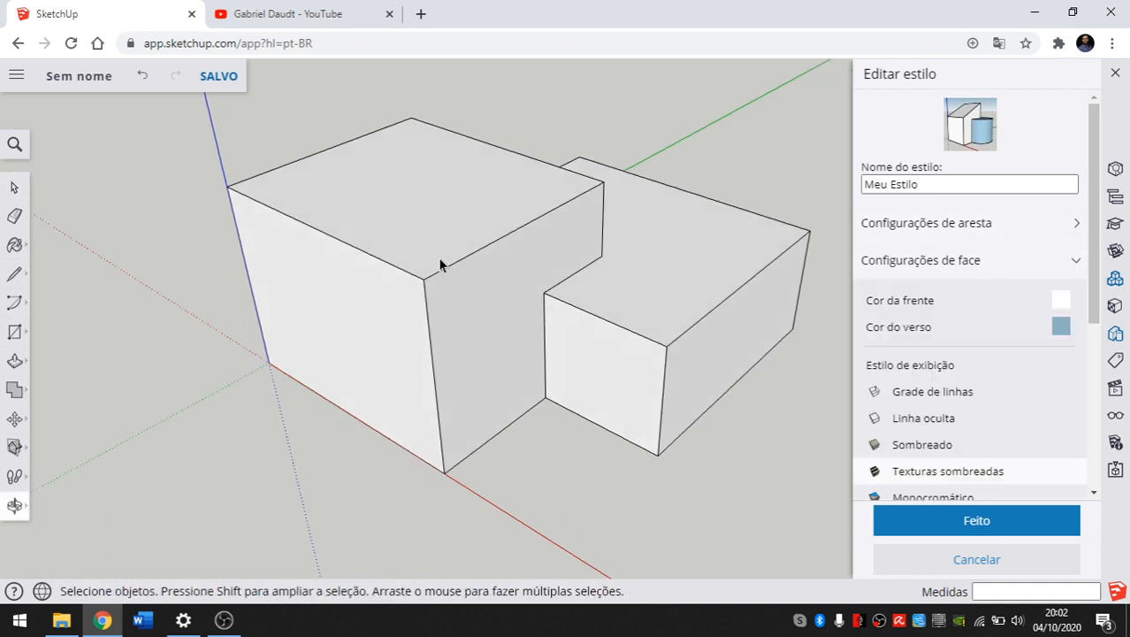
Step: Examine the visible faces of the two boxes from several angles
middle_drag(438, 258, 372, 273)
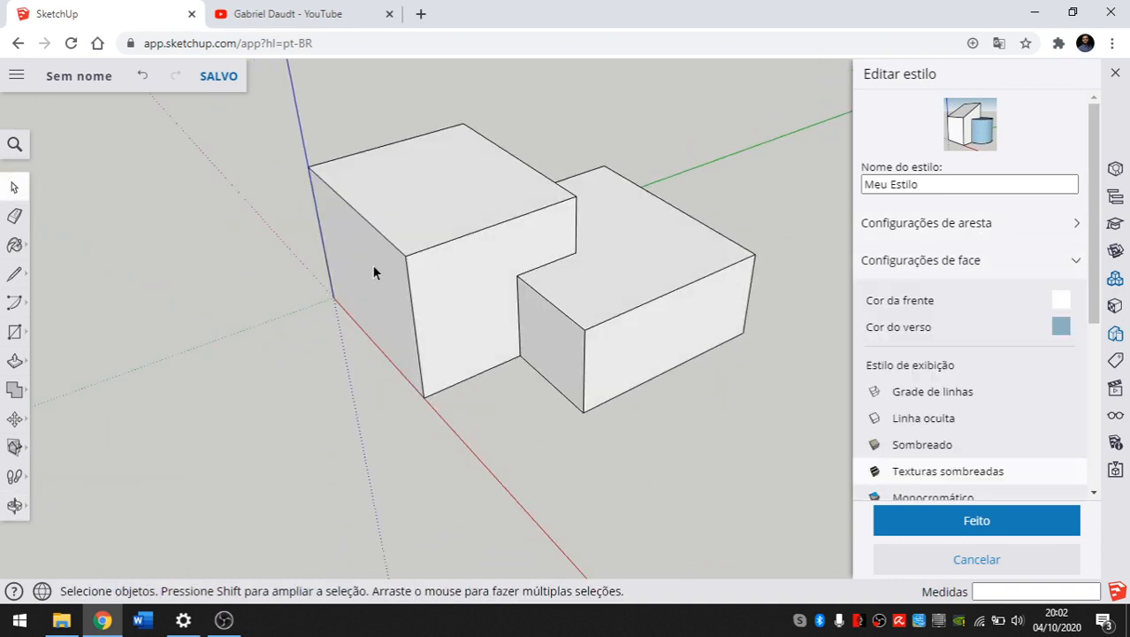
mouse_move(610, 227)
middle_down()
mouse_move(606, 285)
mouse_move(719, 286)
mouse_move(560, 308)
mouse_move(376, 295)
mouse_move(621, 177)
middle_up()
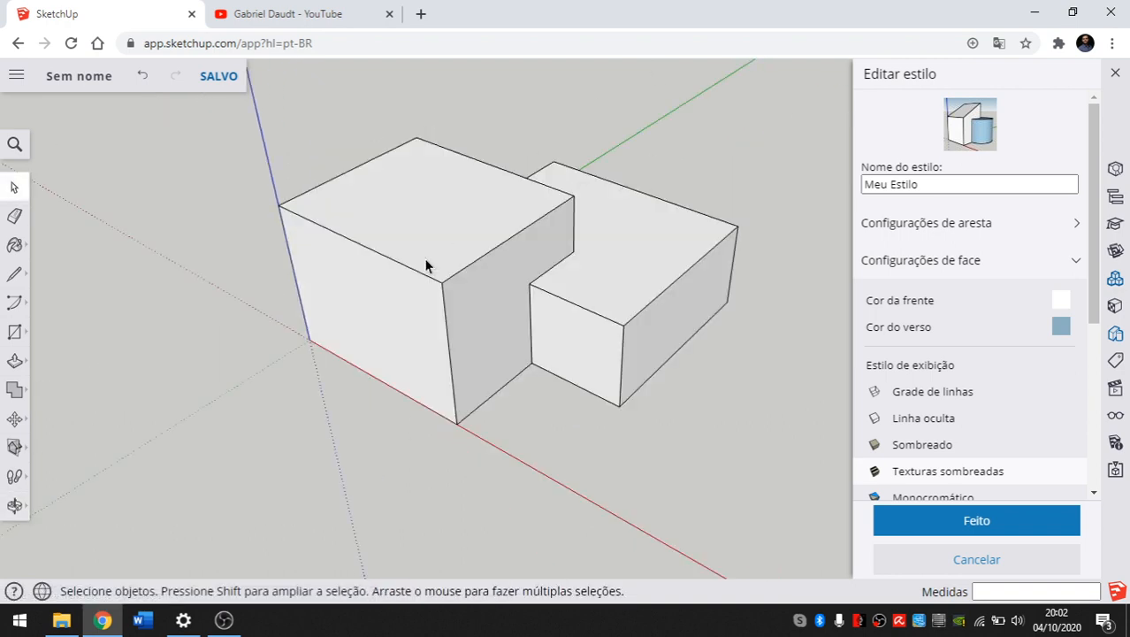
middle_drag(429, 263, 413, 381)
scroll(414, 307, down, 2)
middle_drag(414, 305, 419, 222)
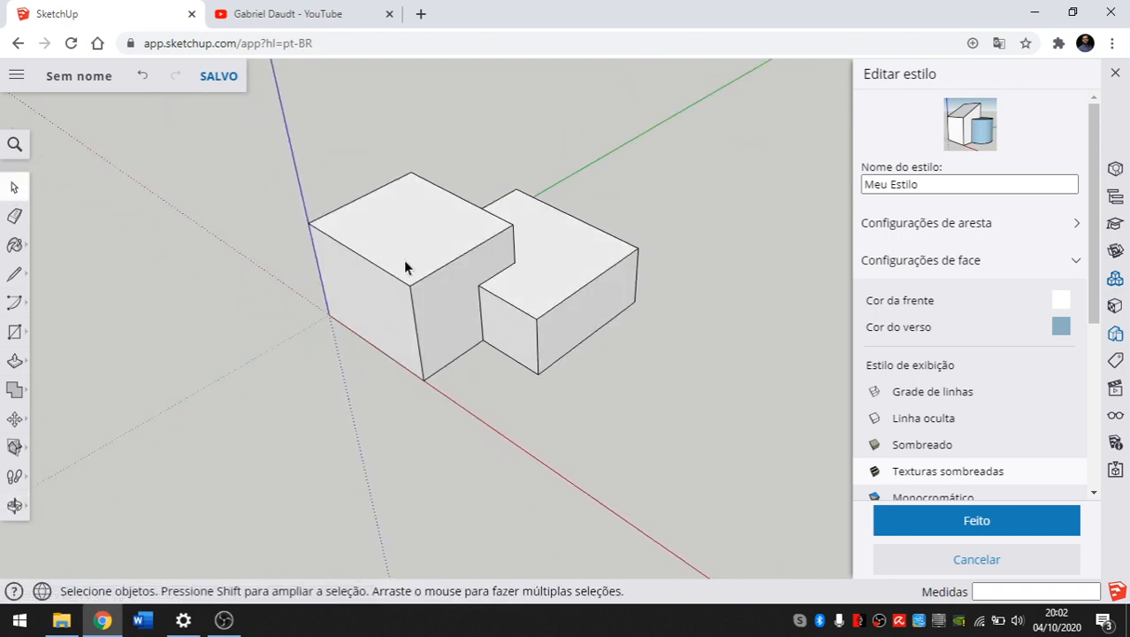
mouse_move(406, 265)
middle_down()
mouse_move(462, 255)
mouse_move(455, 250)
middle_up()
scroll(470, 265, up, 2)
scroll(451, 246, up, 3)
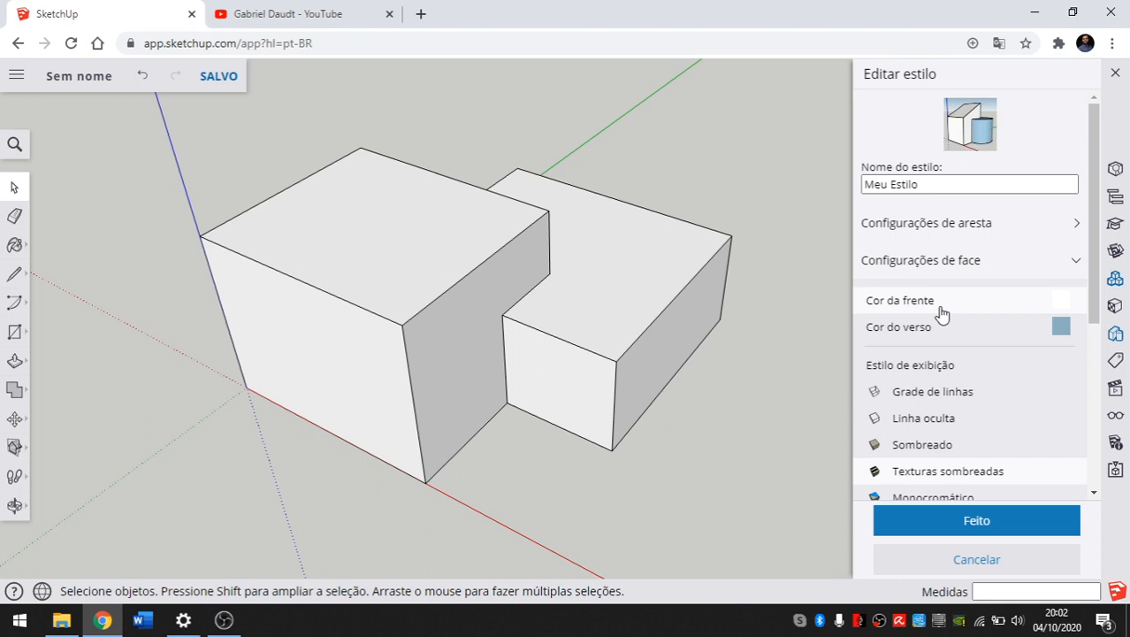
Step: Copy the front face of the taller box about 2.84 m away from it along the green axis
scroll(636, 214, down, 3)
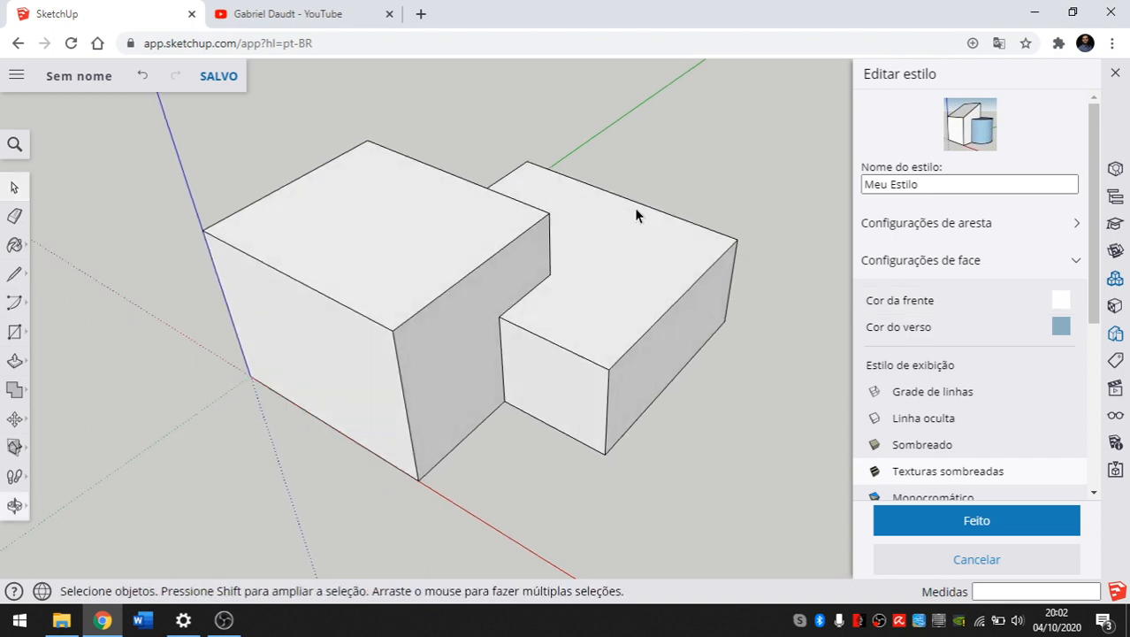
click(456, 292)
key(m)
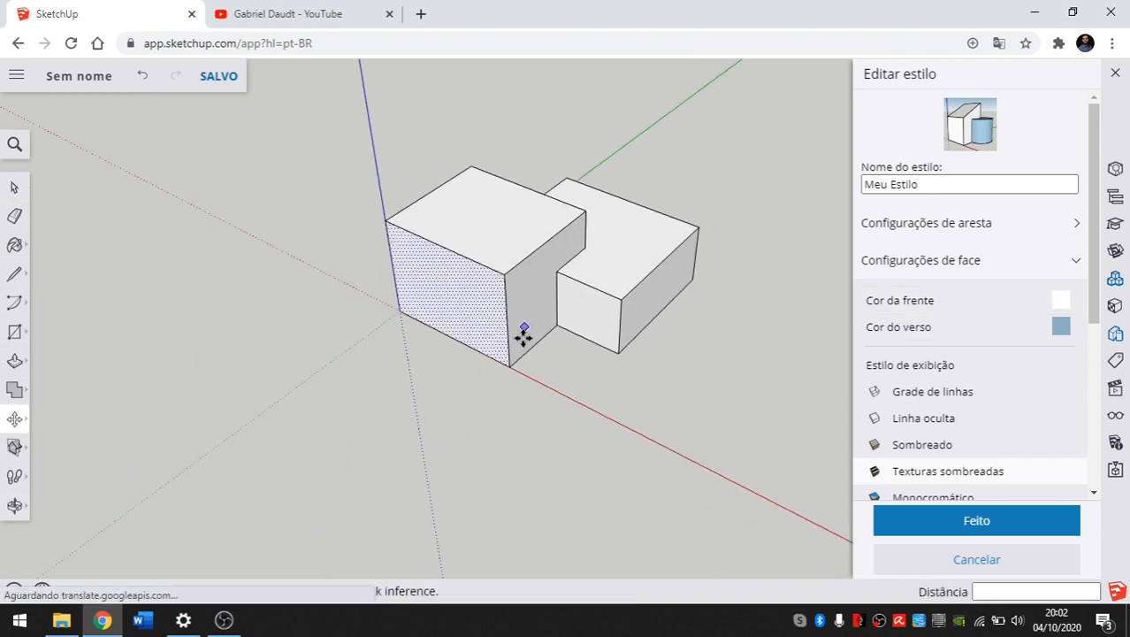
click(507, 365)
key(ctrl)
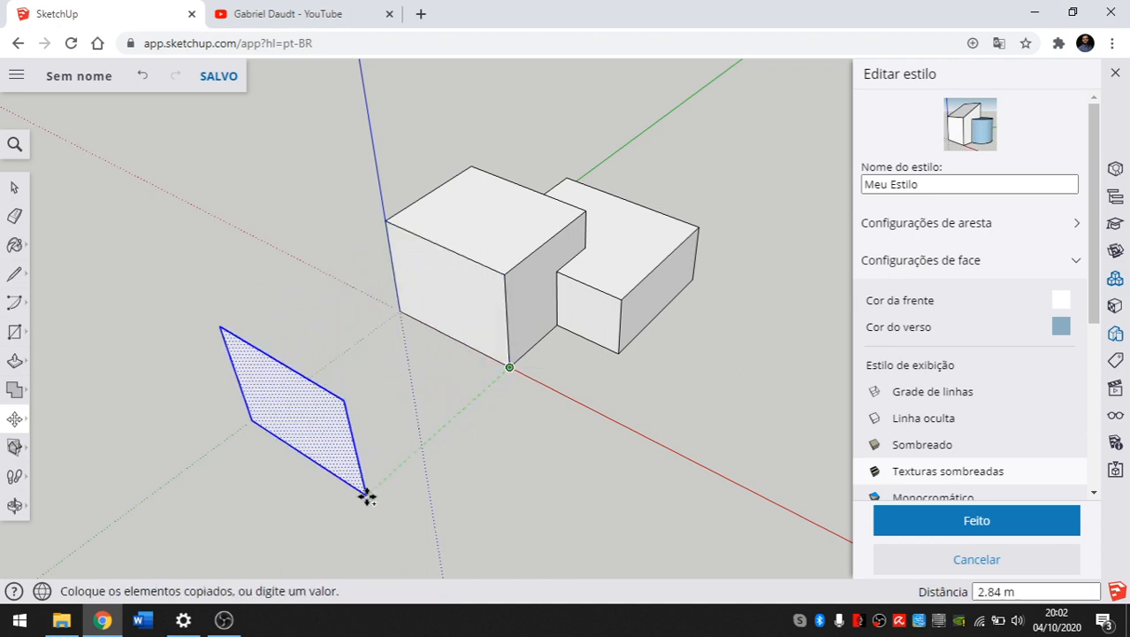
click(366, 494)
key(space)
click(434, 412)
Step: Examine the back side of the copied face and compare it with the Cor do verso swatch
middle_drag(434, 414, 225, 167)
scroll(405, 211, up, 4)
scroll(405, 210, up, 2)
middle_drag(405, 211, 343, 225)
scroll(412, 189, up, 2)
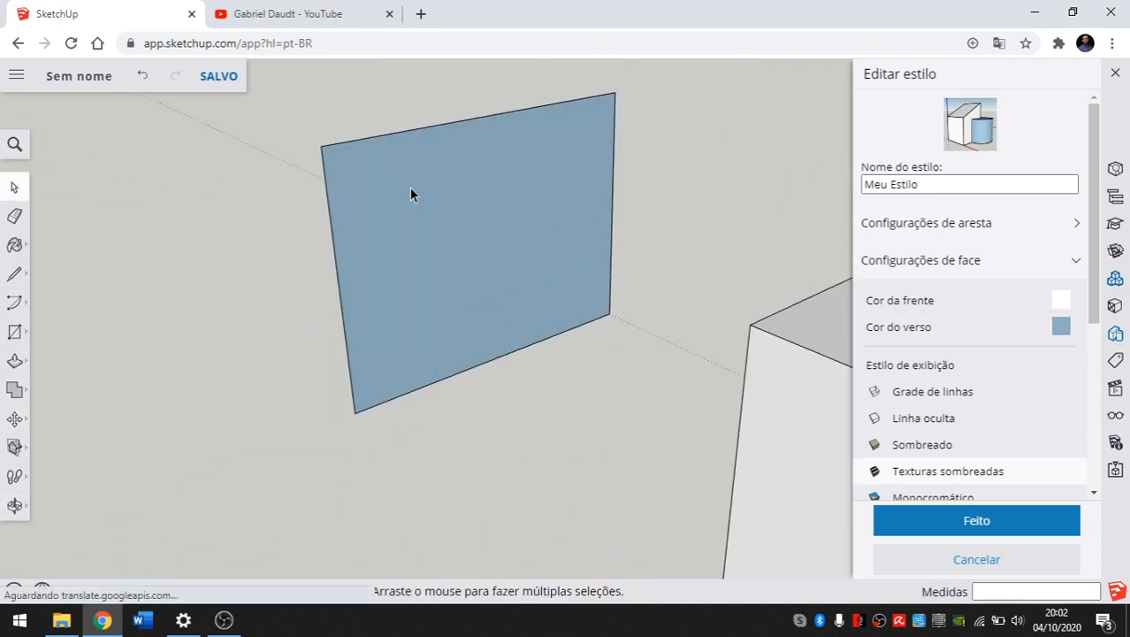
scroll(413, 201, down, 4)
middle_drag(413, 201, 579, 218)
scroll(553, 215, down, 5)
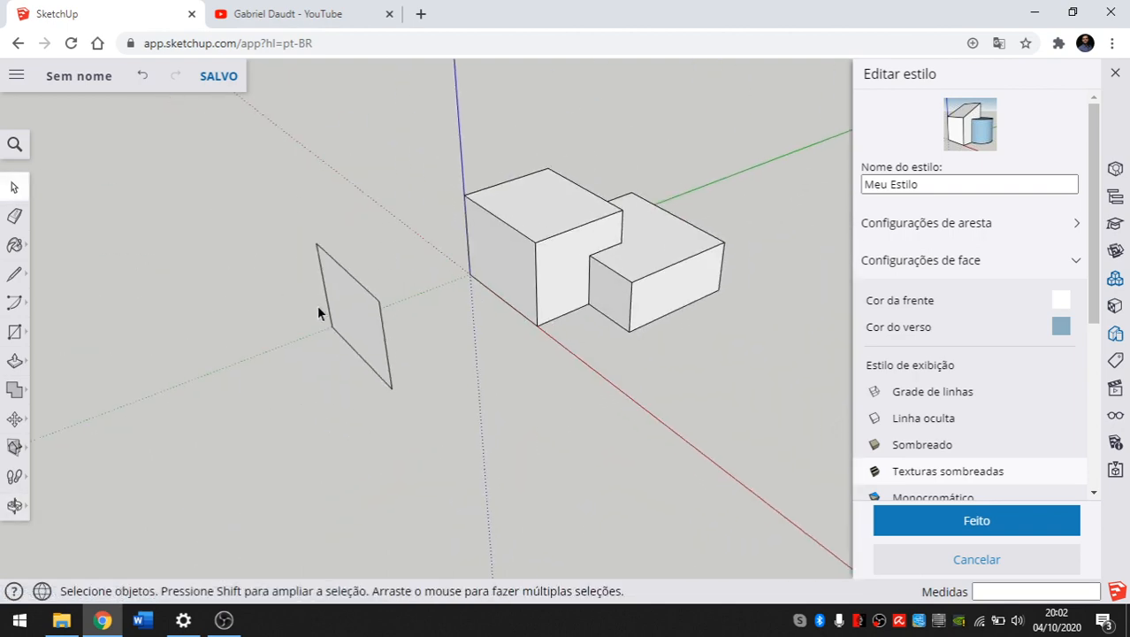
Step: Examine the front of the copied face and the outer faces of the boxes against the Cor da frente swatch
middle_drag(319, 306, 557, 230)
scroll(564, 230, up, 1)
middle_drag(390, 305, 515, 250)
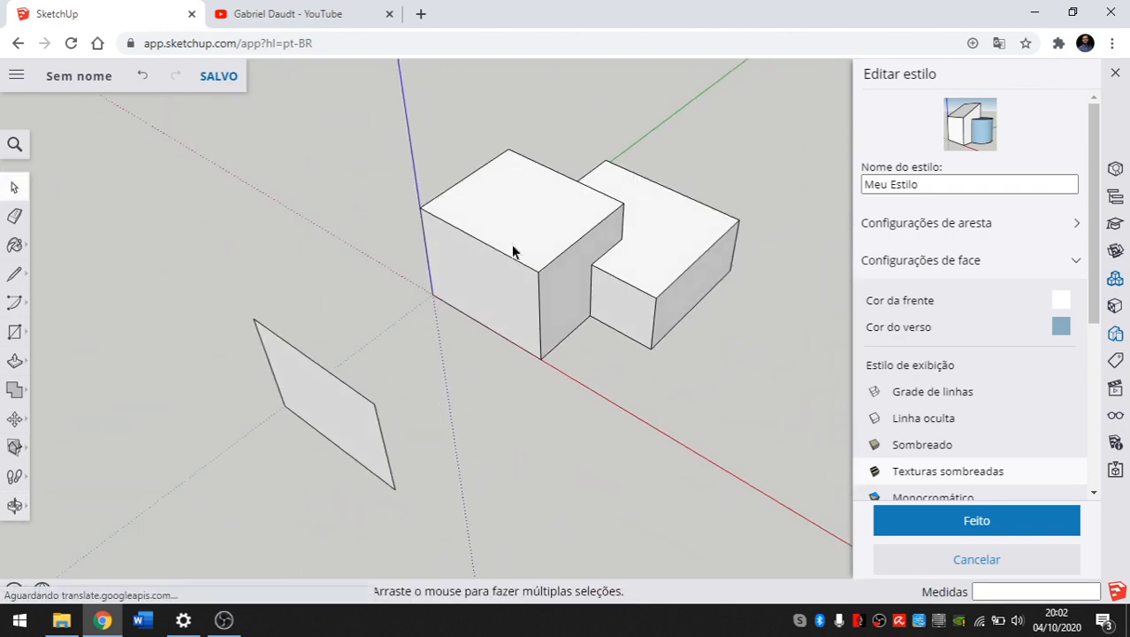
scroll(515, 250, down, 2)
scroll(352, 354, up, 3)
middle_drag(356, 338, 712, 221)
scroll(451, 311, down, 2)
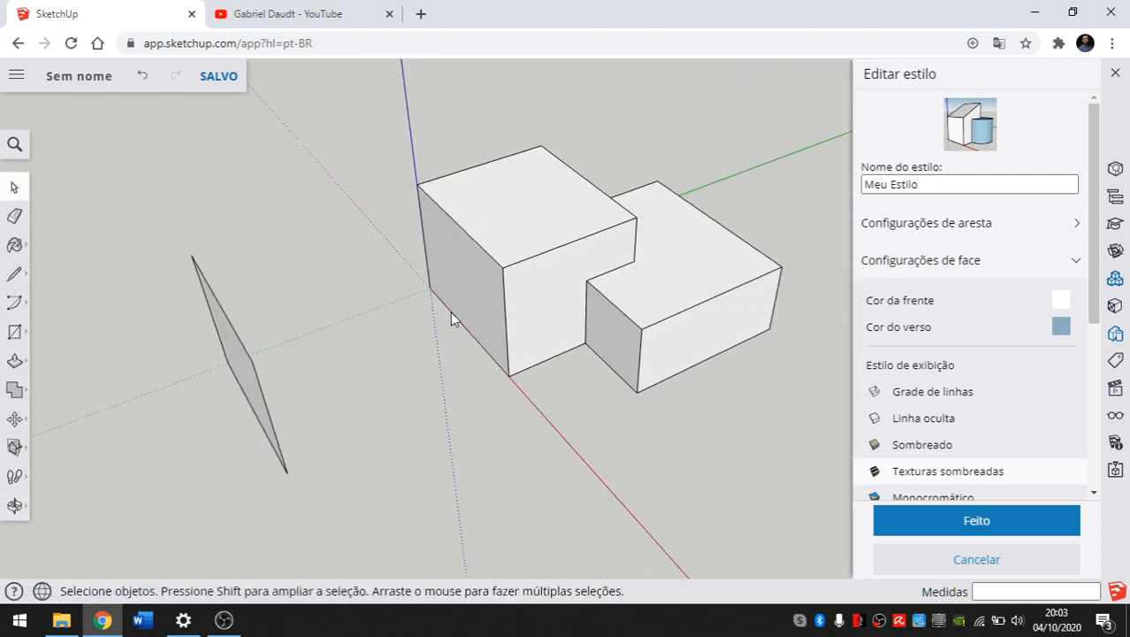
middle_drag(451, 312, 513, 276)
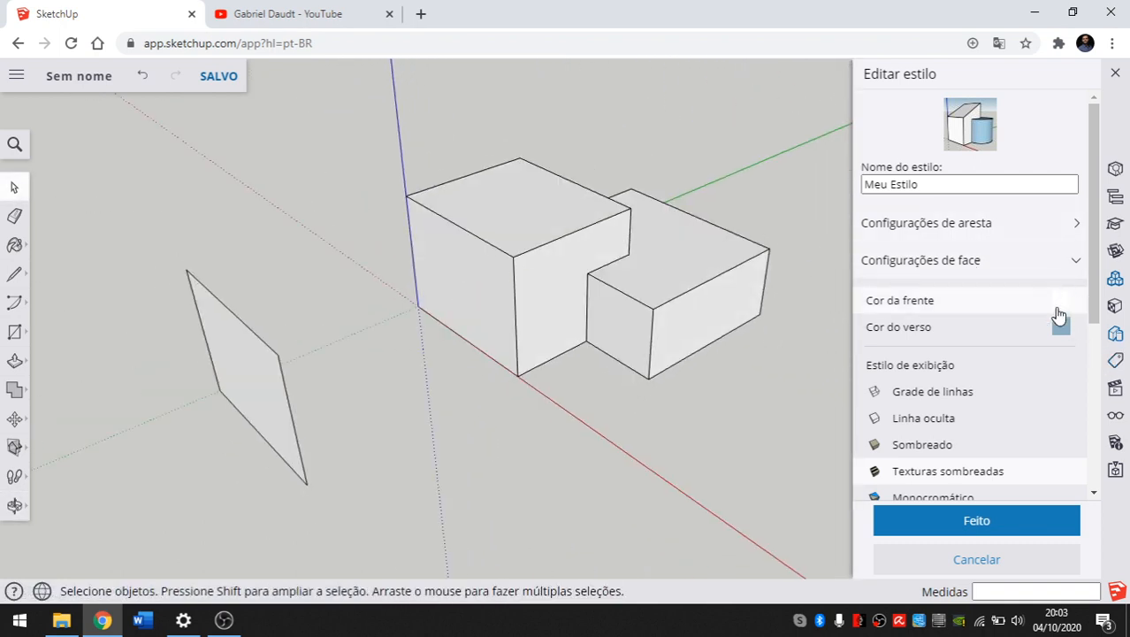
middle_drag(417, 385, 724, 309)
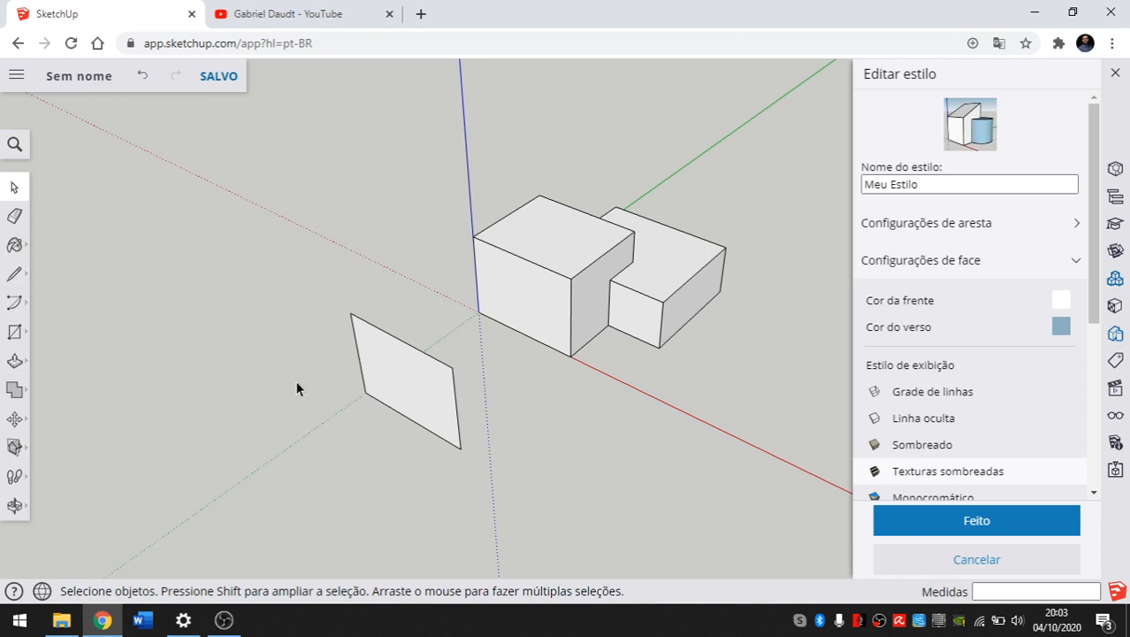
scroll(680, 344, up, 2)
scroll(621, 255, up, 2)
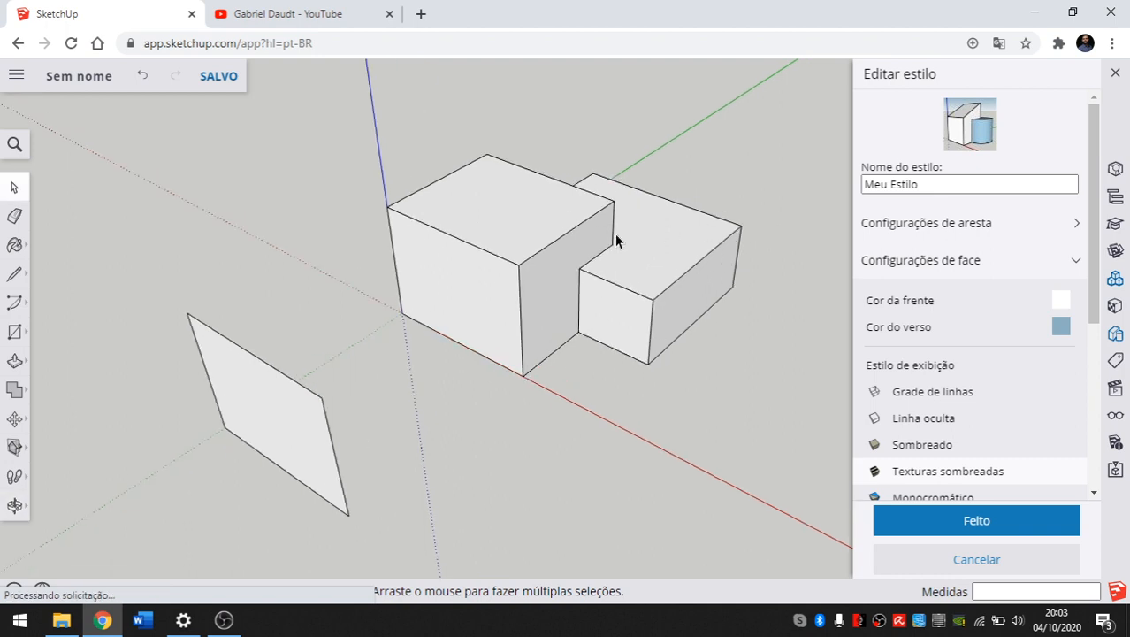
scroll(601, 228, down, 4)
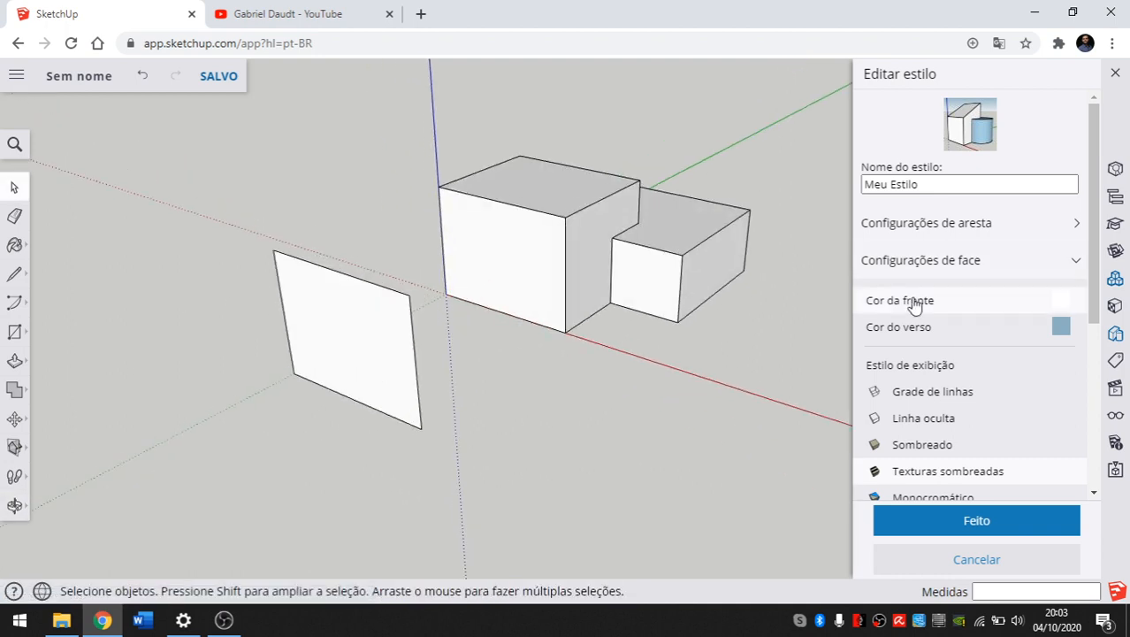
middle_drag(601, 314, 620, 319)
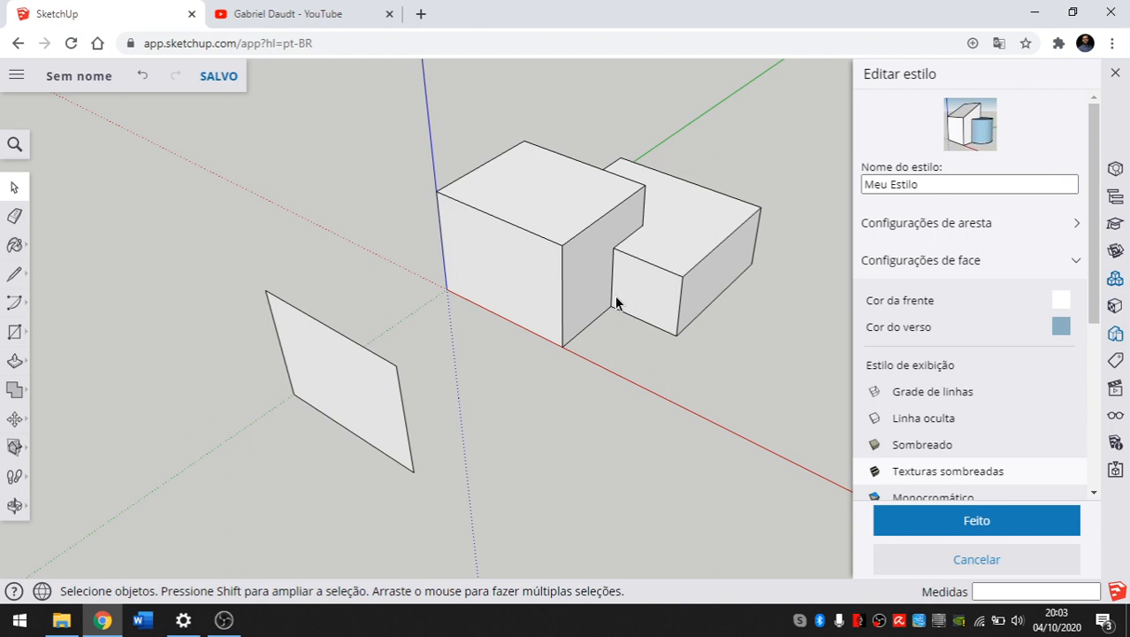
middle_drag(617, 303, 680, 247)
middle_drag(595, 221, 586, 295)
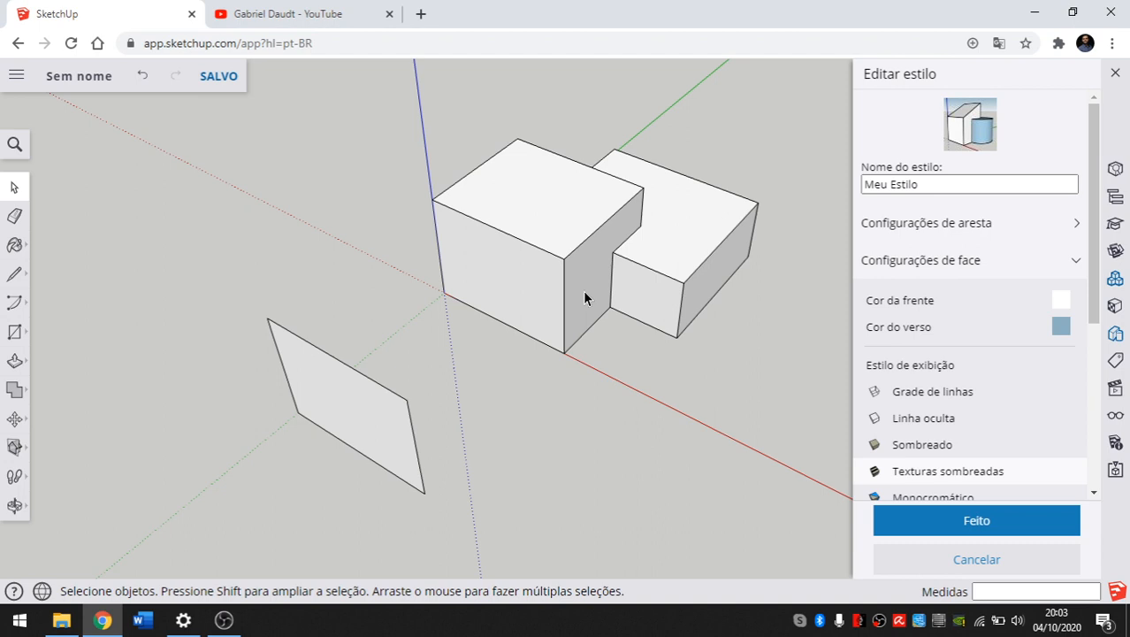
middle_drag(631, 252, 467, 281)
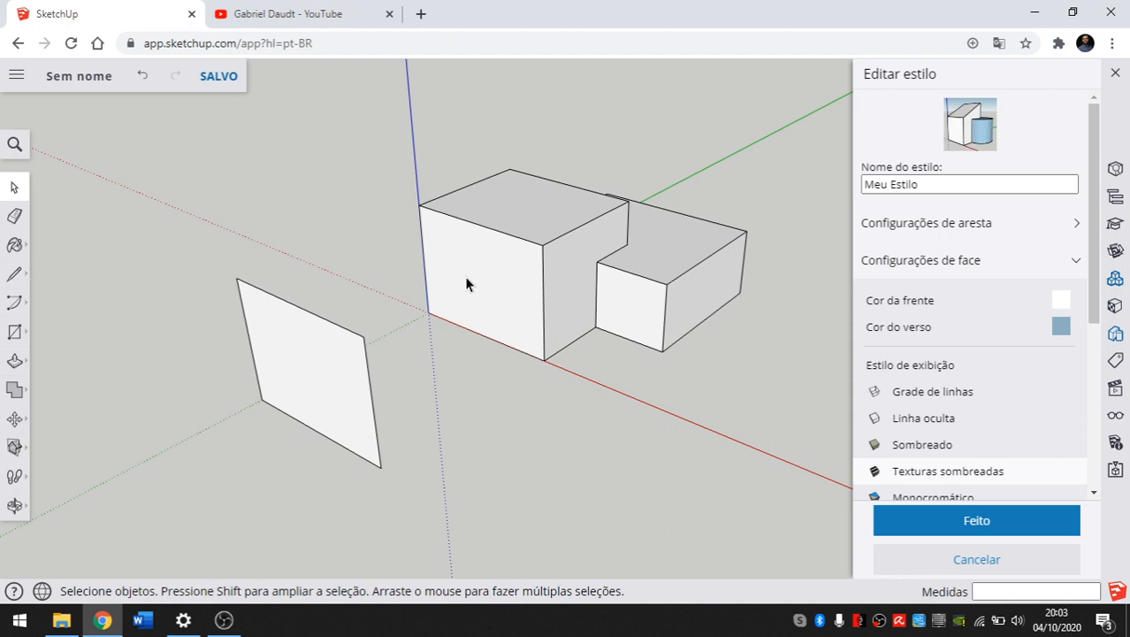
middle_drag(466, 283, 510, 205)
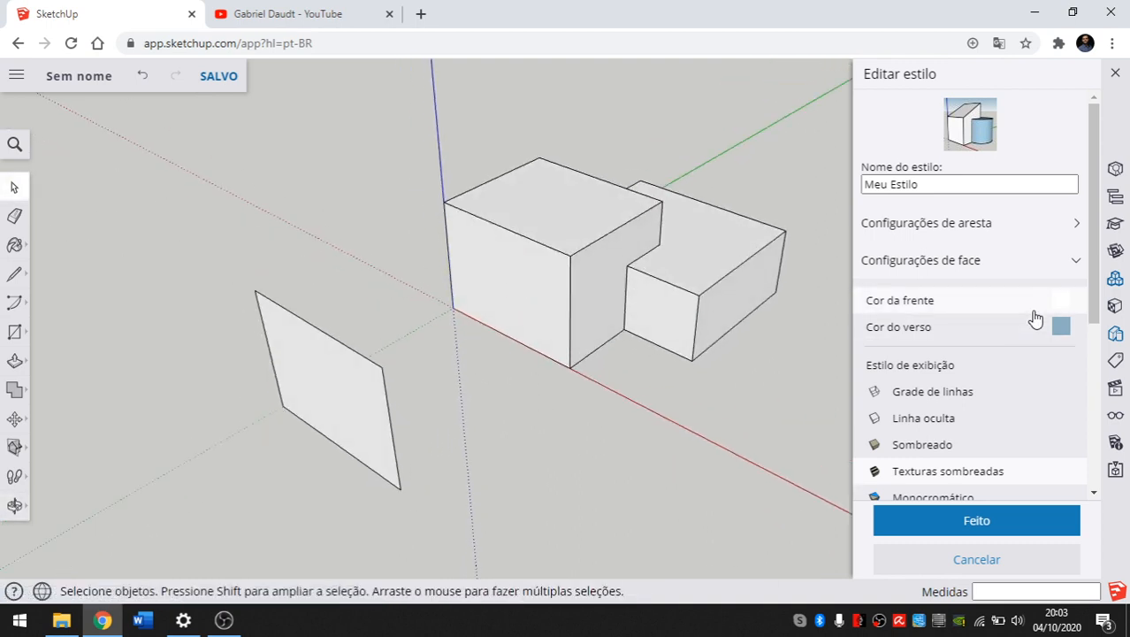
Step: Set the style's Cor da frente to a light pink, about #EFB9B9
click(1062, 301)
click(514, 236)
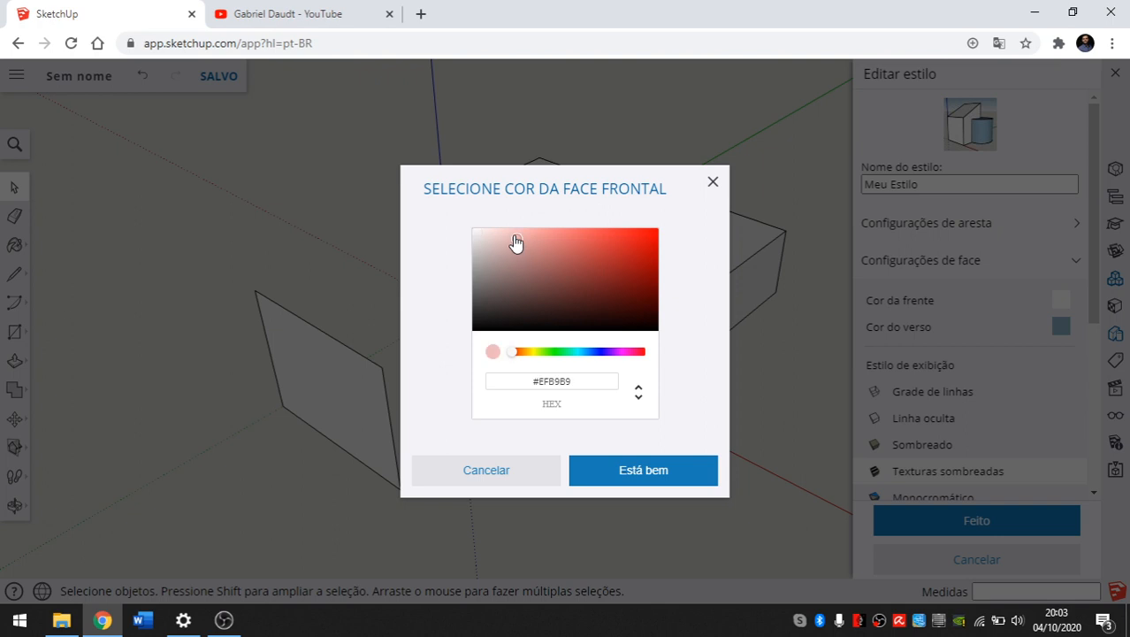
click(610, 469)
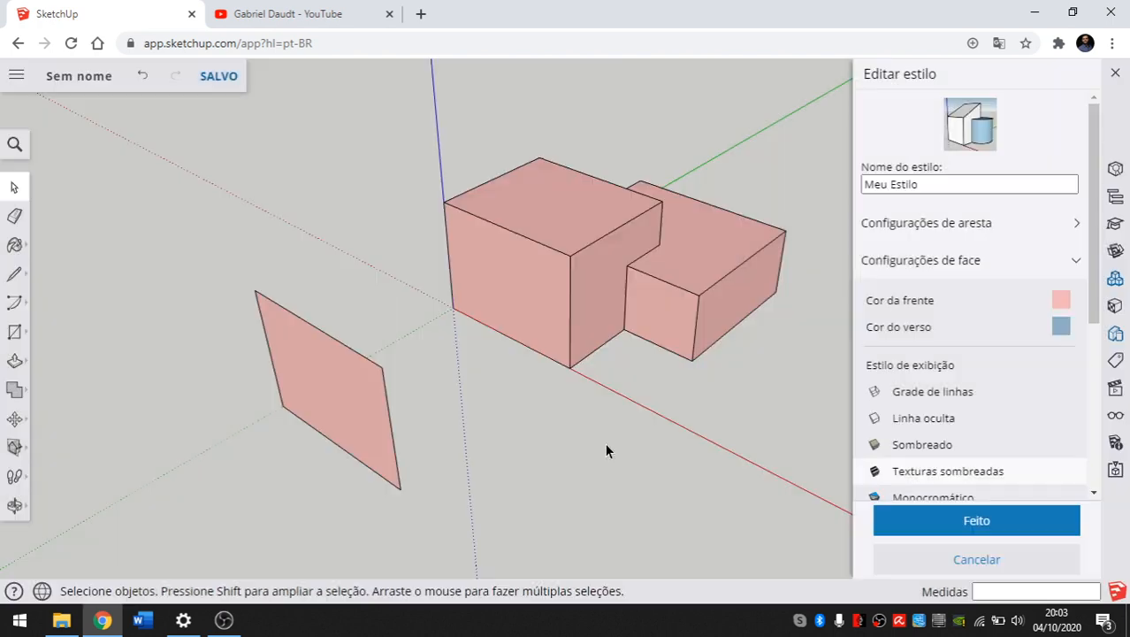
Step: Examine the recoloured front faces of the boxes and both sides of the copied face from several angles
middle_drag(338, 249, 469, 270)
middle_drag(590, 233, 346, 412)
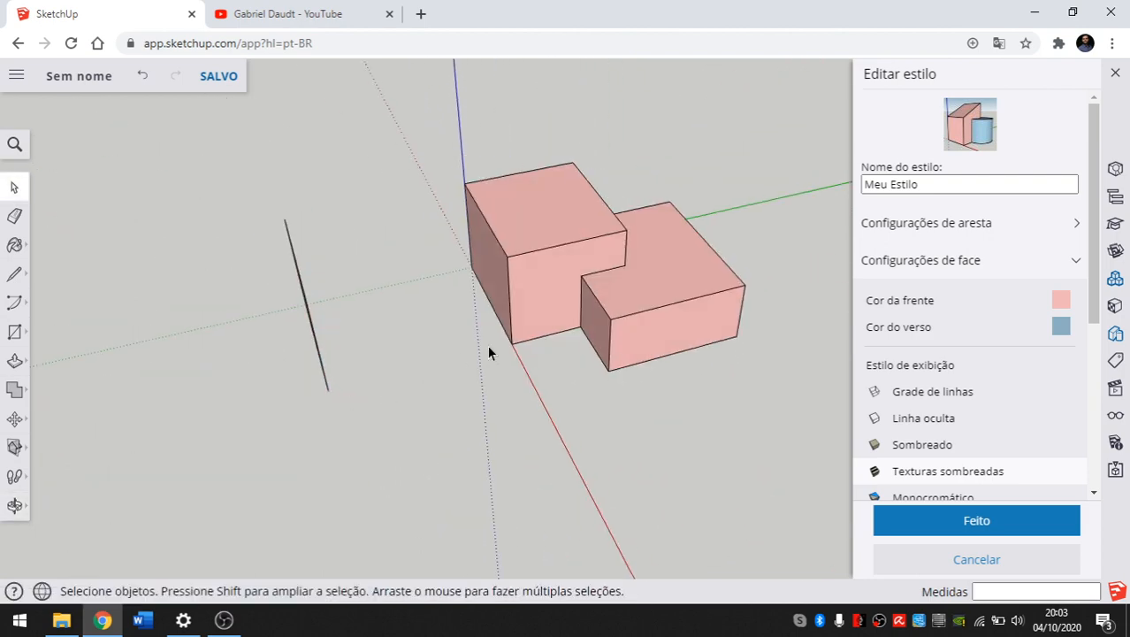
middle_drag(487, 348, 783, 265)
middle_drag(537, 357, 371, 319)
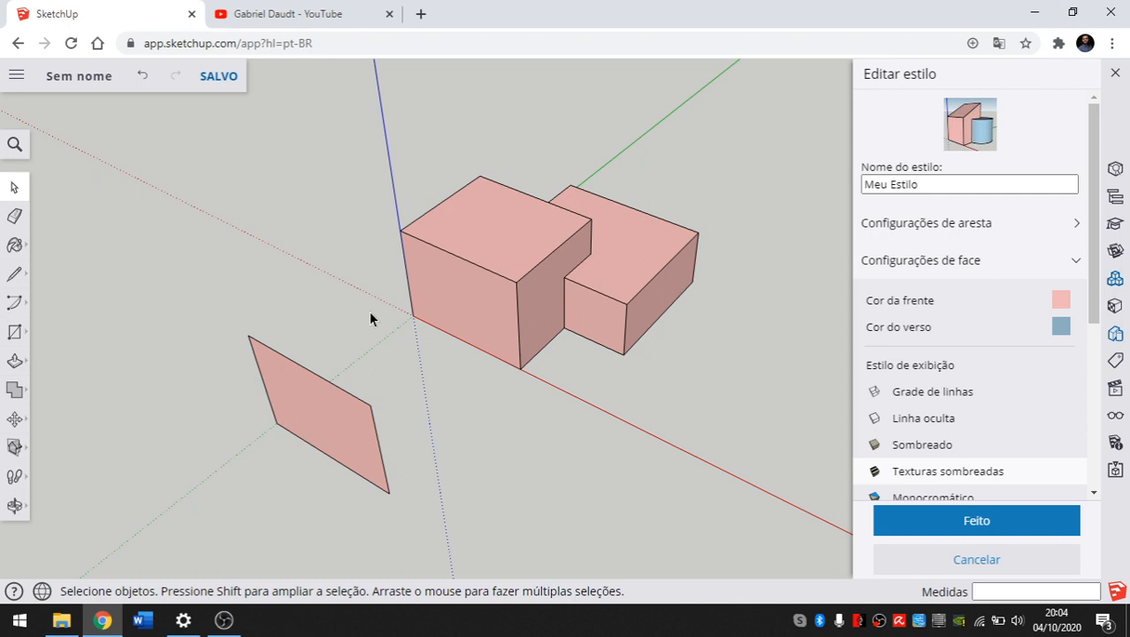
scroll(614, 208, down, 3)
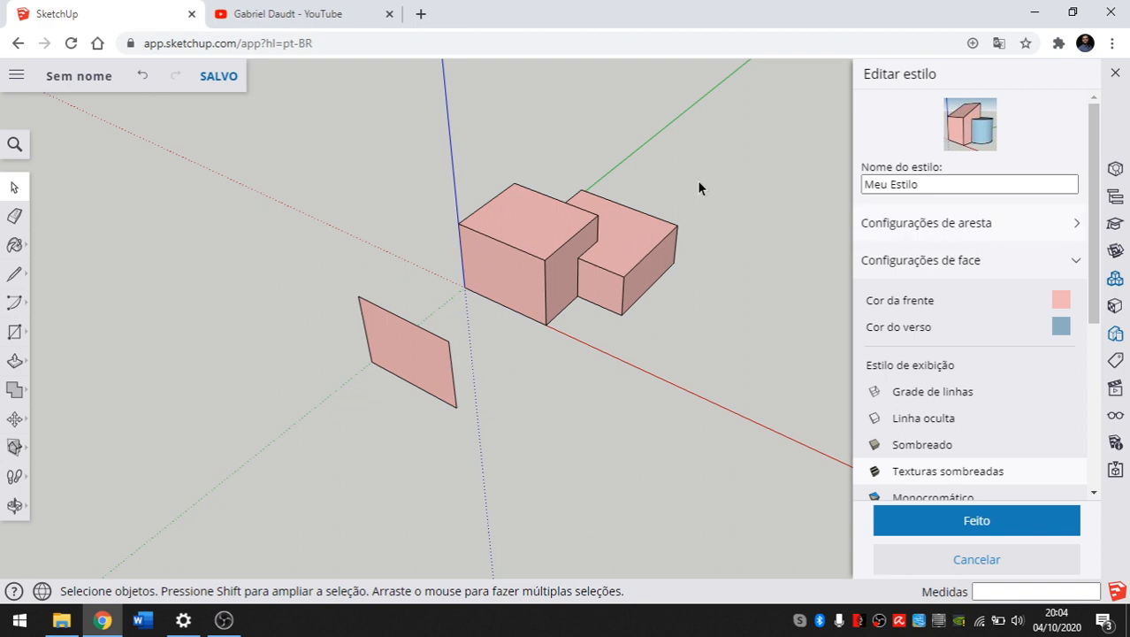
middle_drag(752, 207, 202, 243)
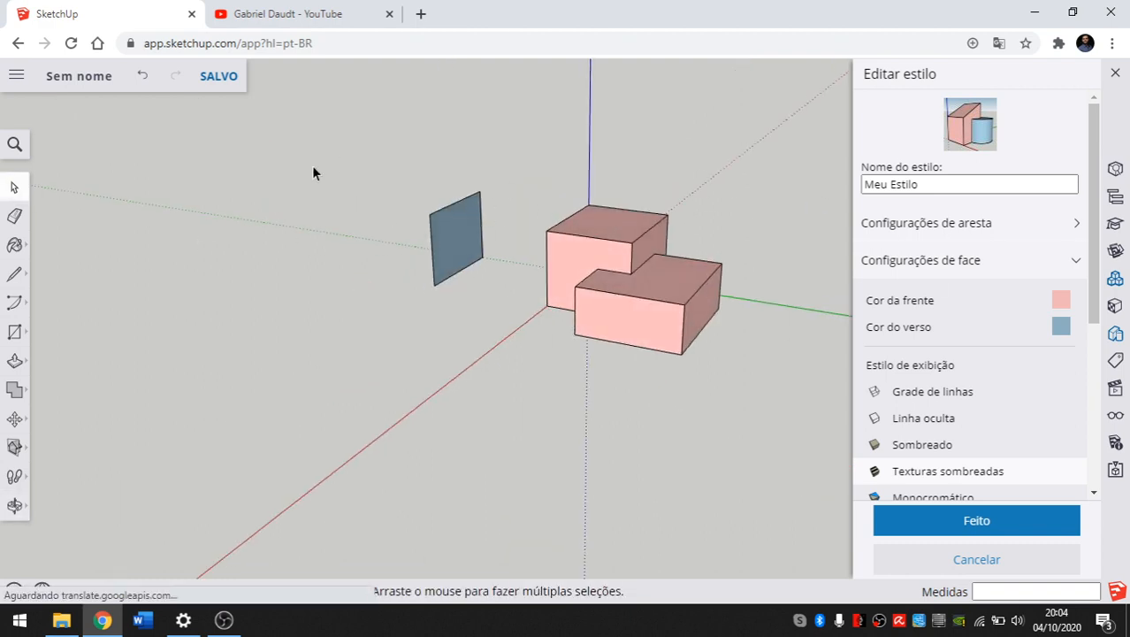
middle_drag(315, 172, 499, 252)
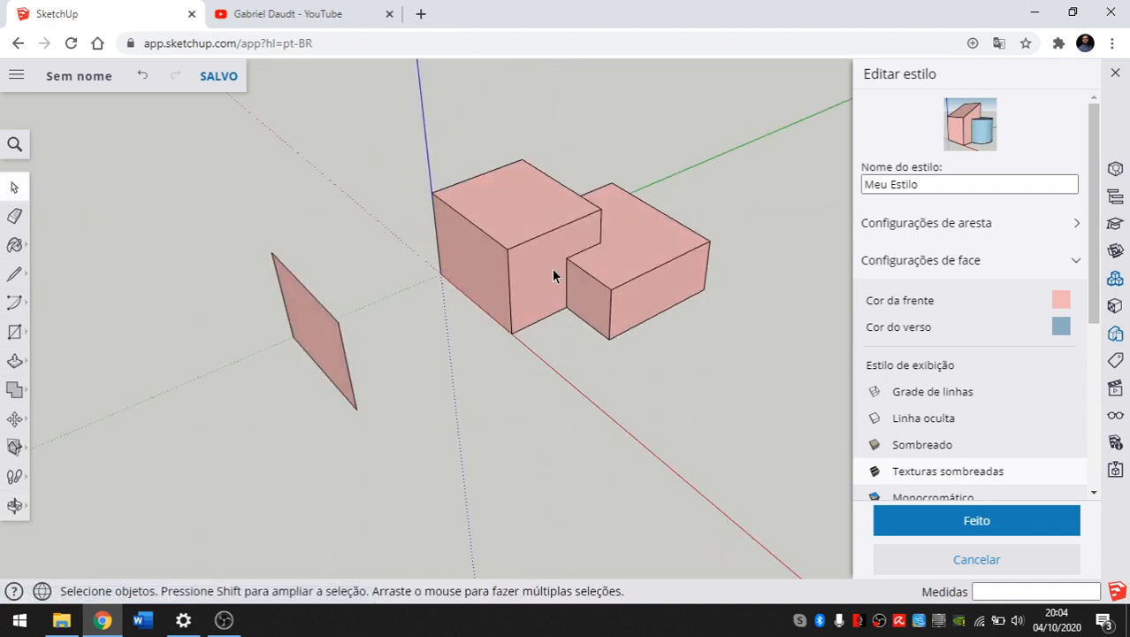
Step: Set the face display style to Grade de linhas and inspect the boxes in wireframe
click(951, 262)
click(951, 262)
scroll(982, 327, down, 1)
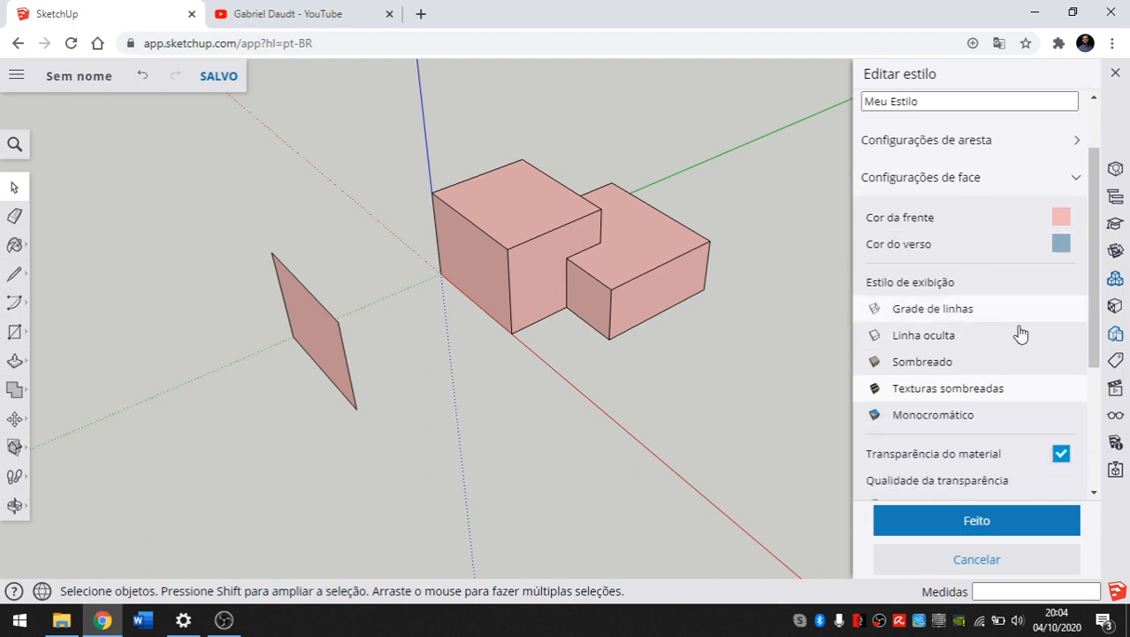
middle_drag(542, 320, 841, 309)
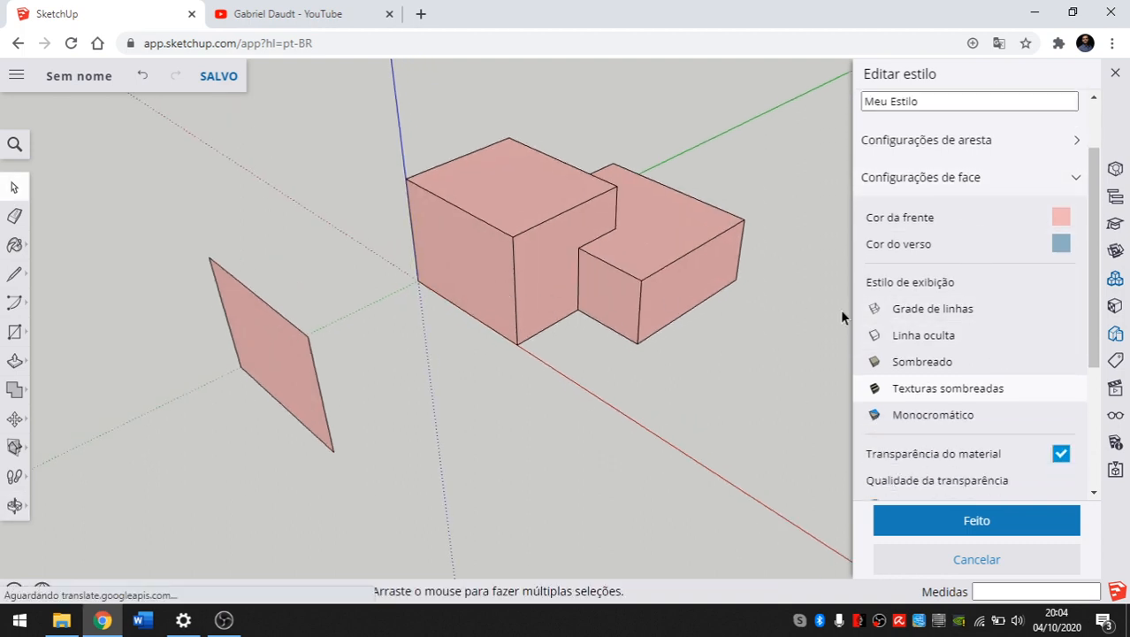
click(957, 316)
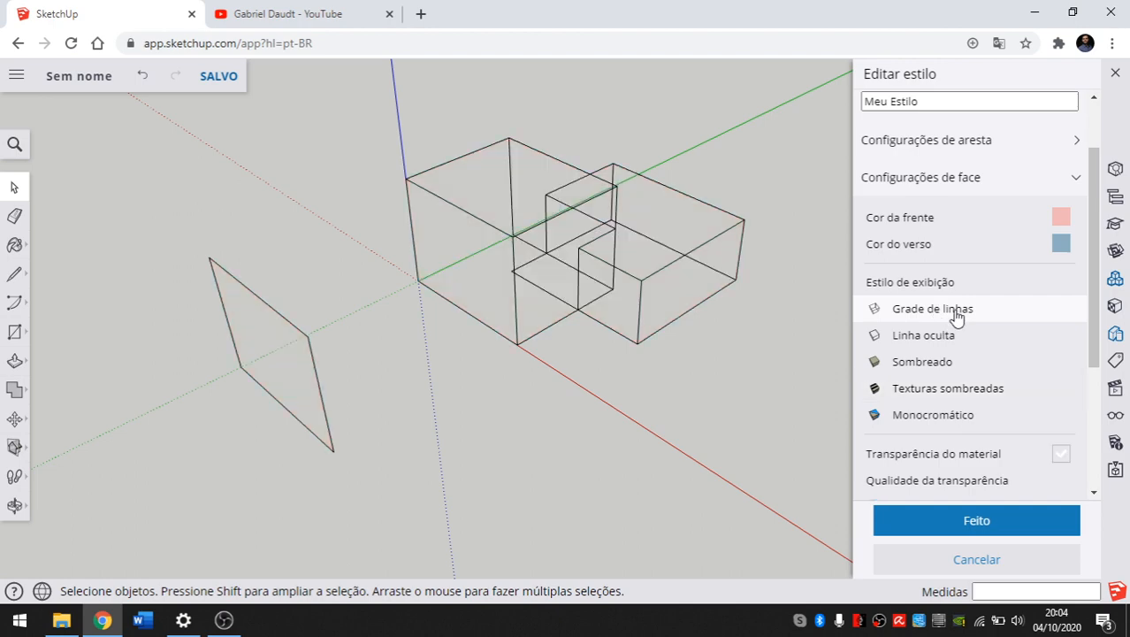
middle_drag(500, 255, 549, 292)
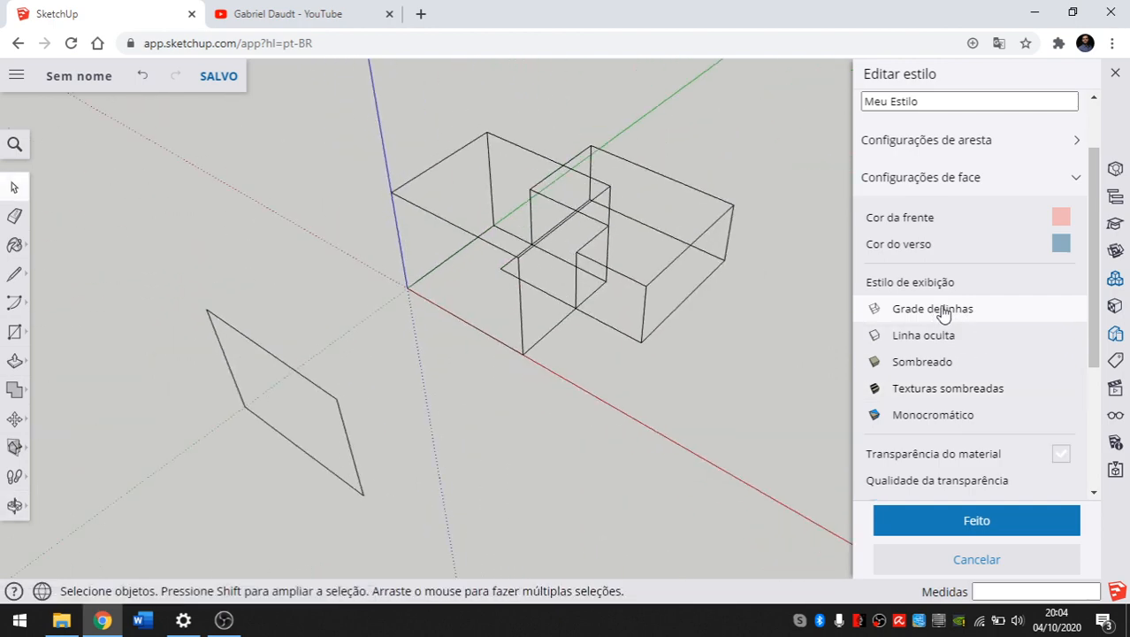
Step: Set the face display style to Linha oculta and inspect the boxes from above
click(946, 336)
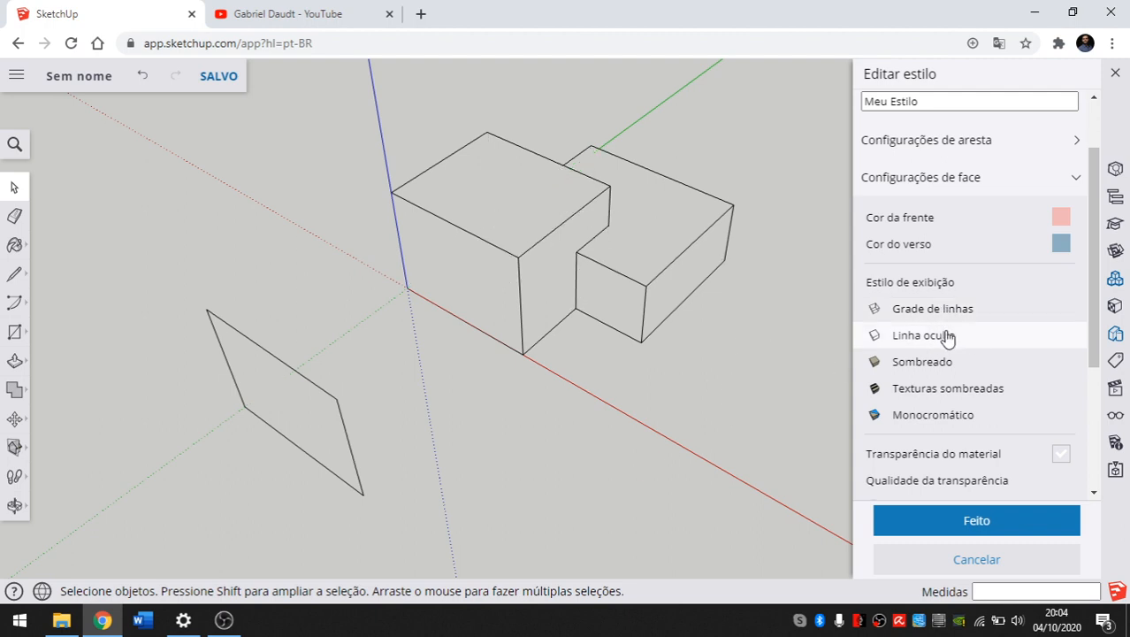
middle_drag(488, 302, 549, 319)
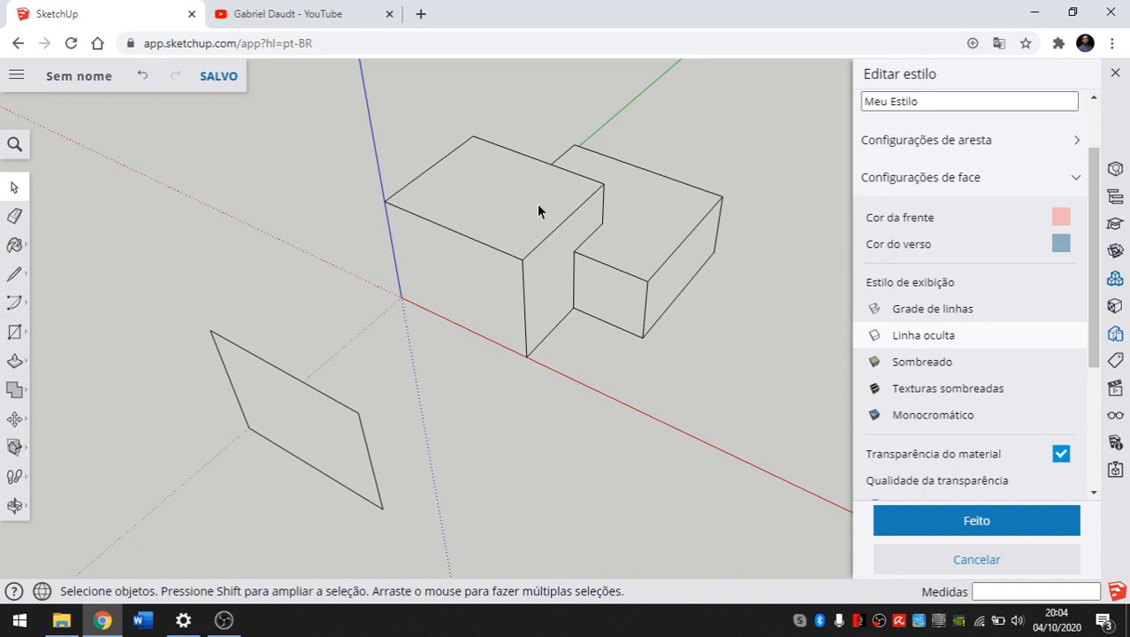
mouse_move(538, 211)
middle_down()
mouse_move(613, 169)
mouse_move(534, 199)
middle_up()
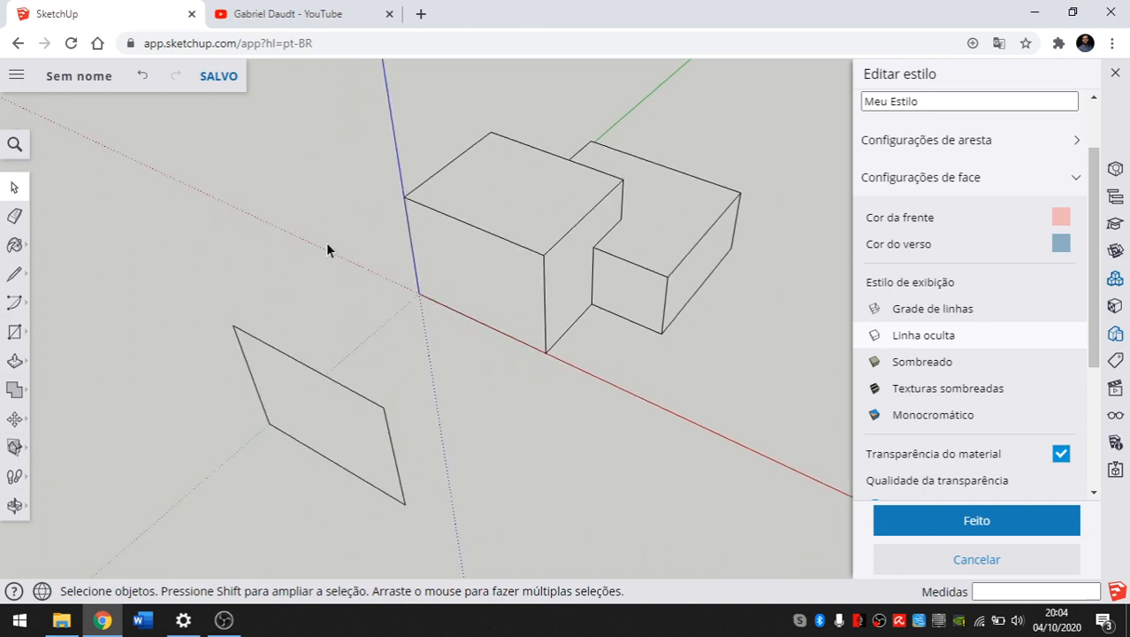
Step: Compare the display styles by switching back to Grade de linhas and again to Linha oculta
click(904, 311)
middle_drag(529, 220, 586, 262)
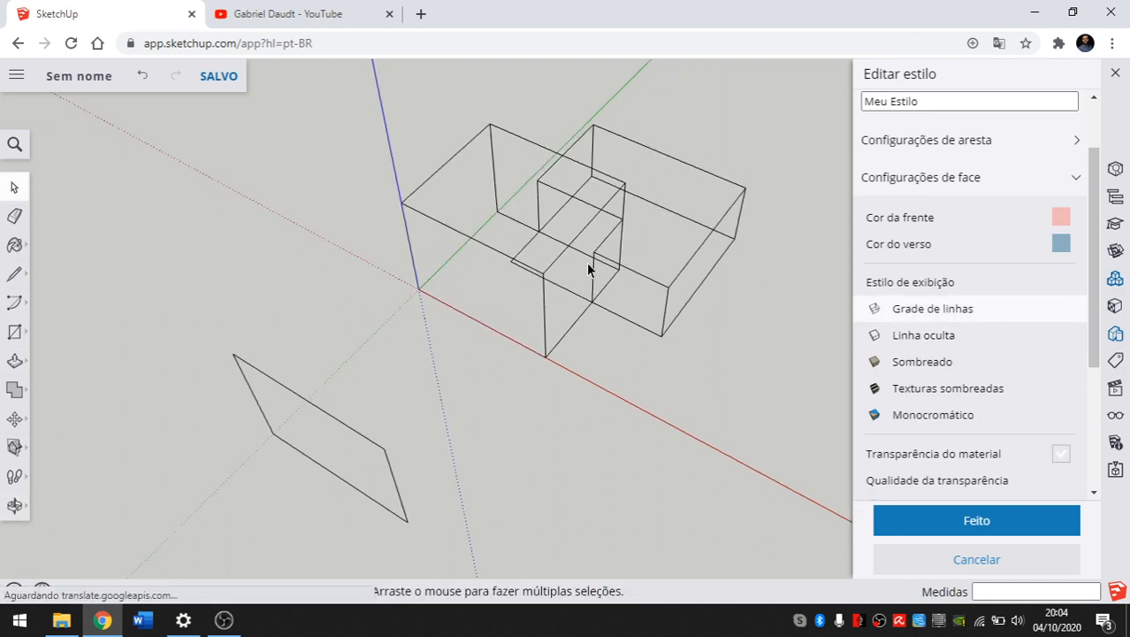
middle_drag(711, 264, 714, 252)
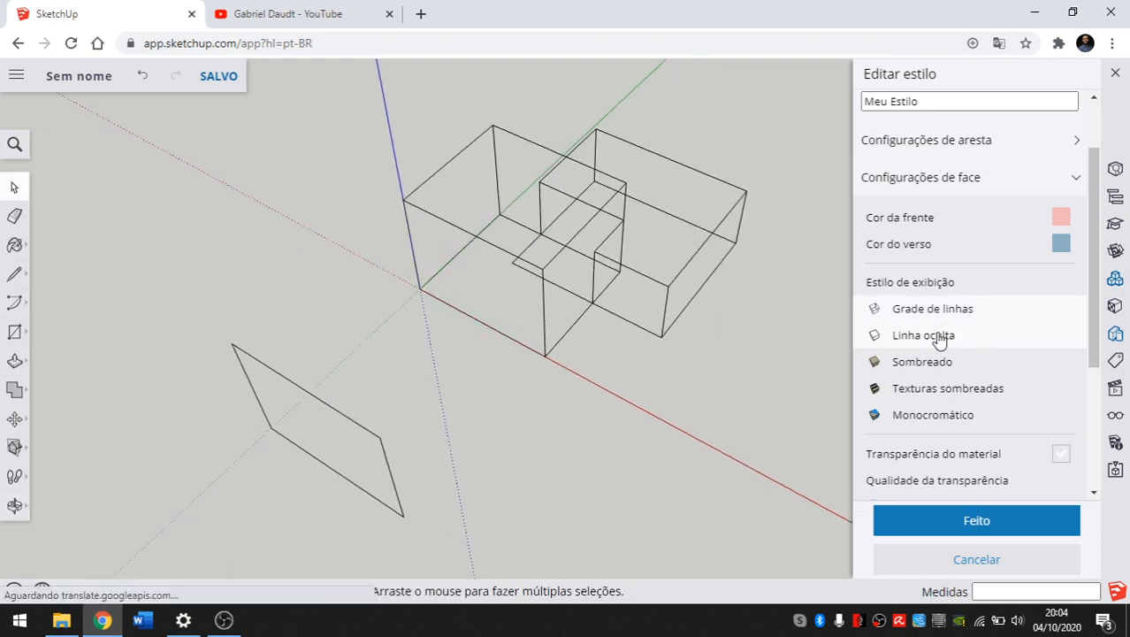
click(940, 340)
middle_drag(610, 239, 570, 171)
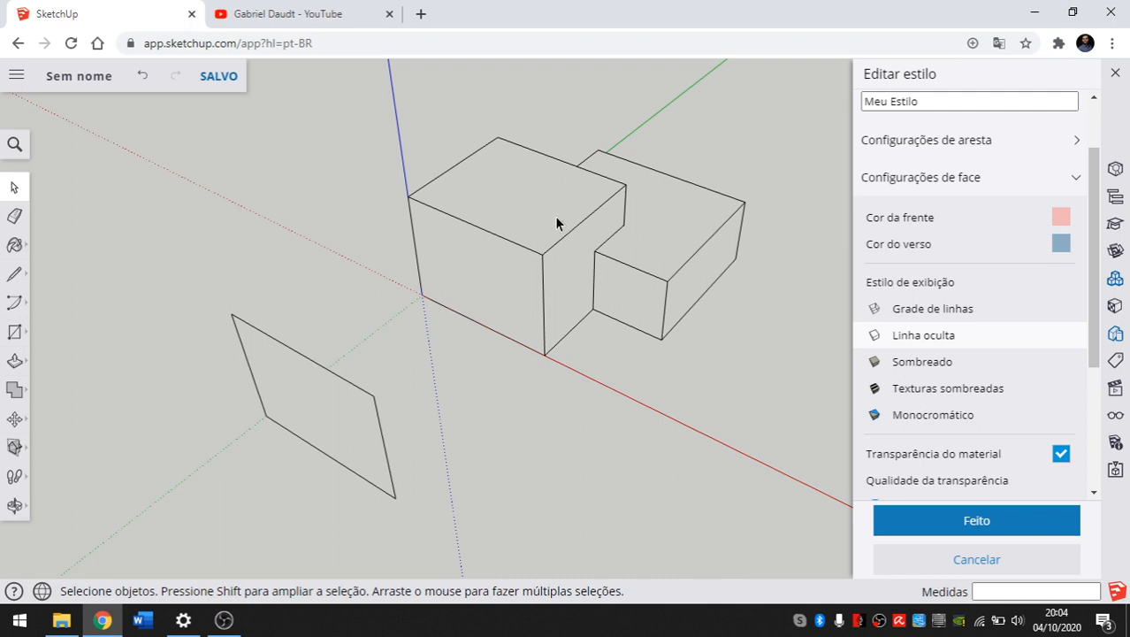
Step: Set the face display style to Sombreado and inspect the shading on the boxes' faces
click(925, 362)
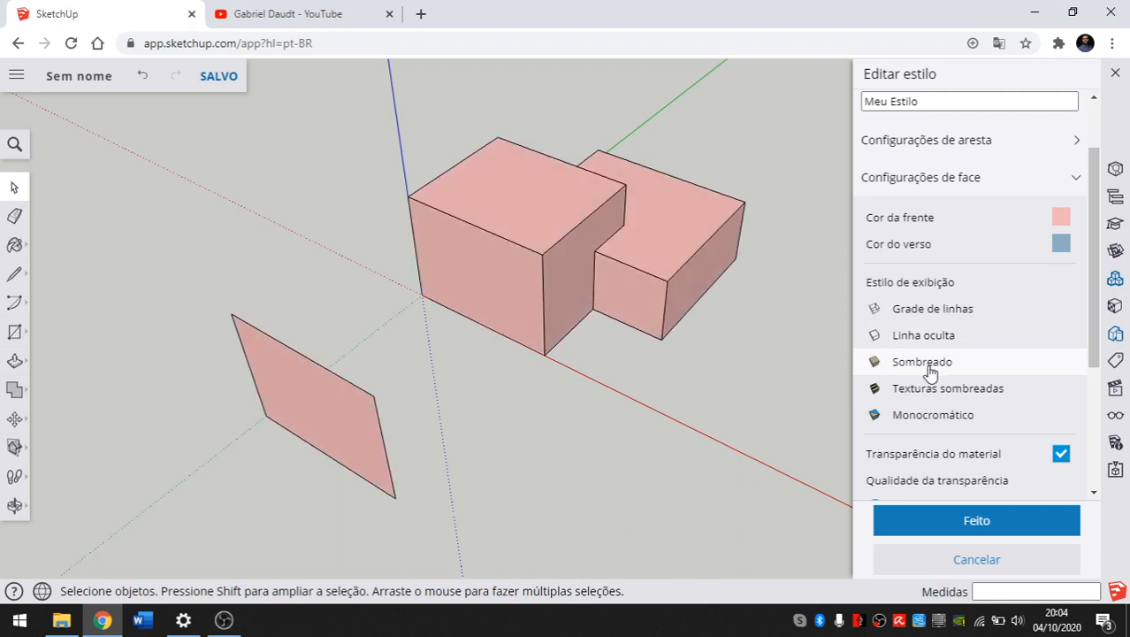
scroll(1042, 324, down, 2)
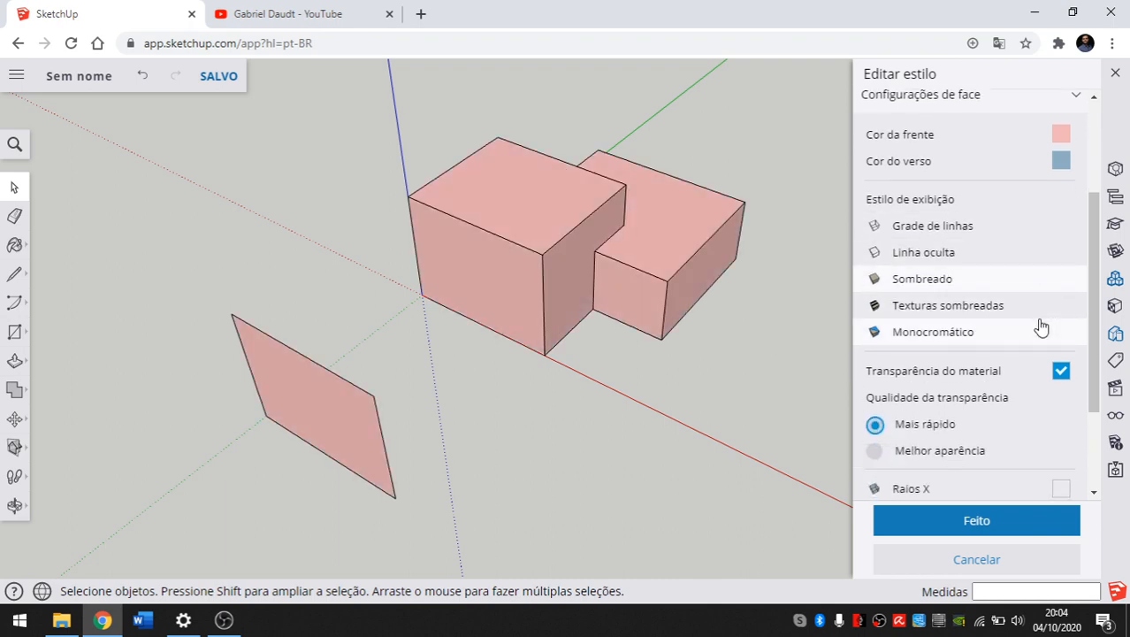
middle_drag(538, 292, 484, 322)
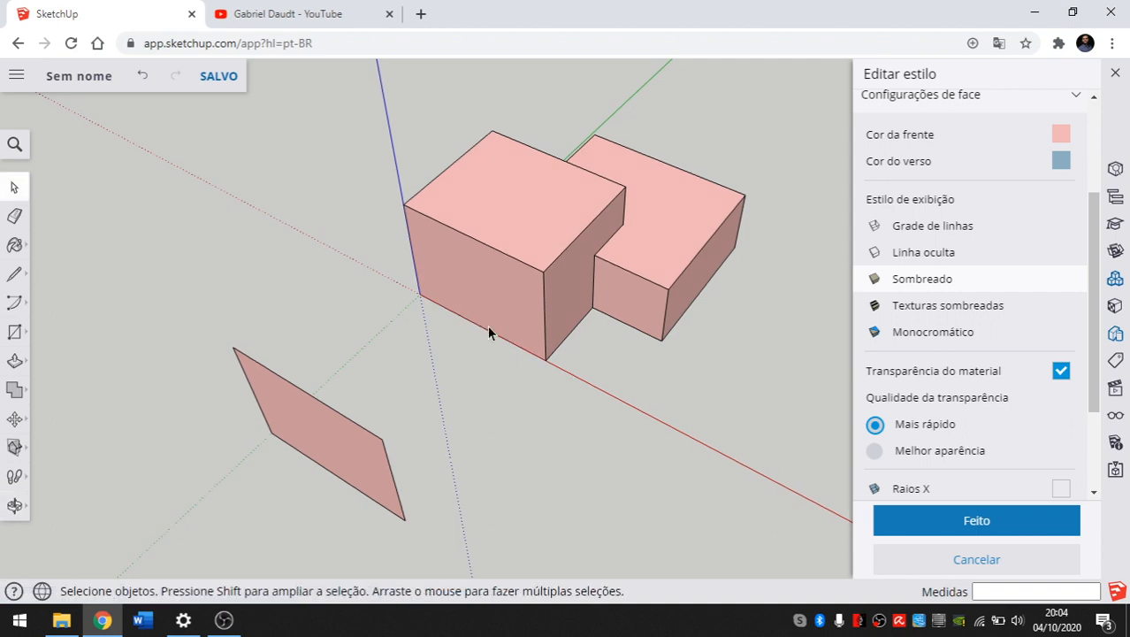
middle_drag(512, 350, 497, 181)
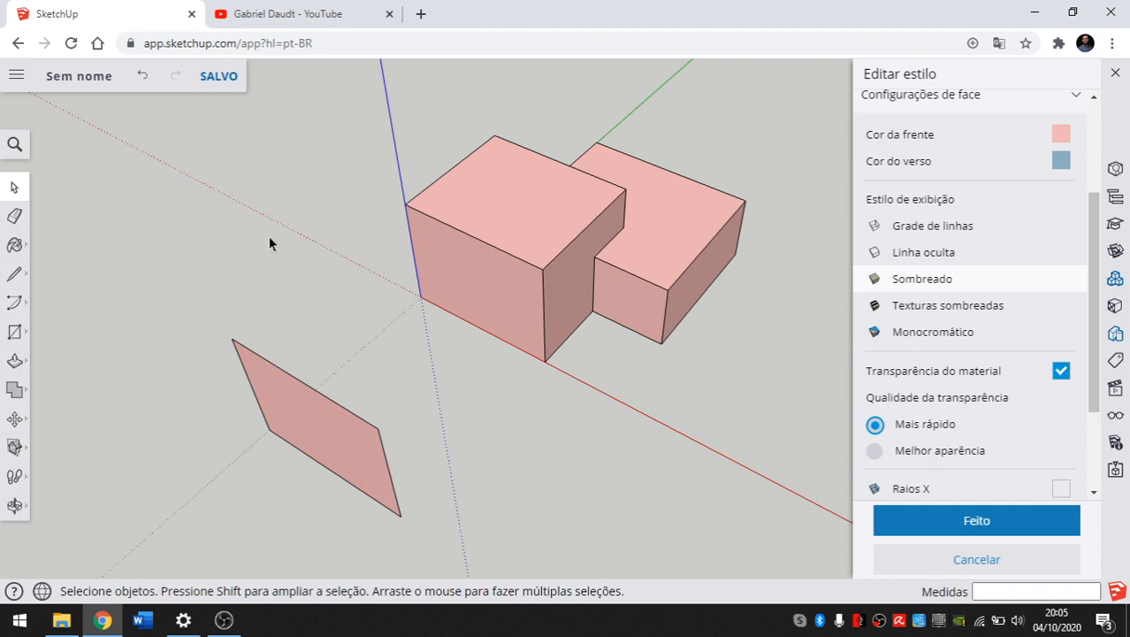
Step: Set the face display style to Texturas sombreadas and check the boxes and the remaining face settings
click(932, 314)
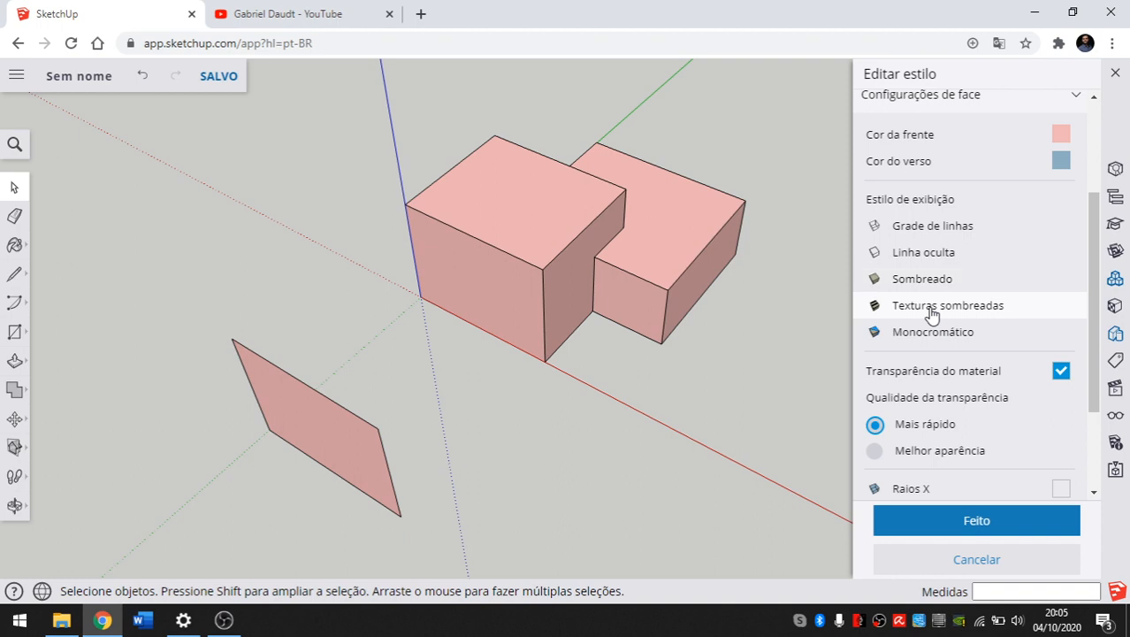
middle_drag(459, 334, 466, 343)
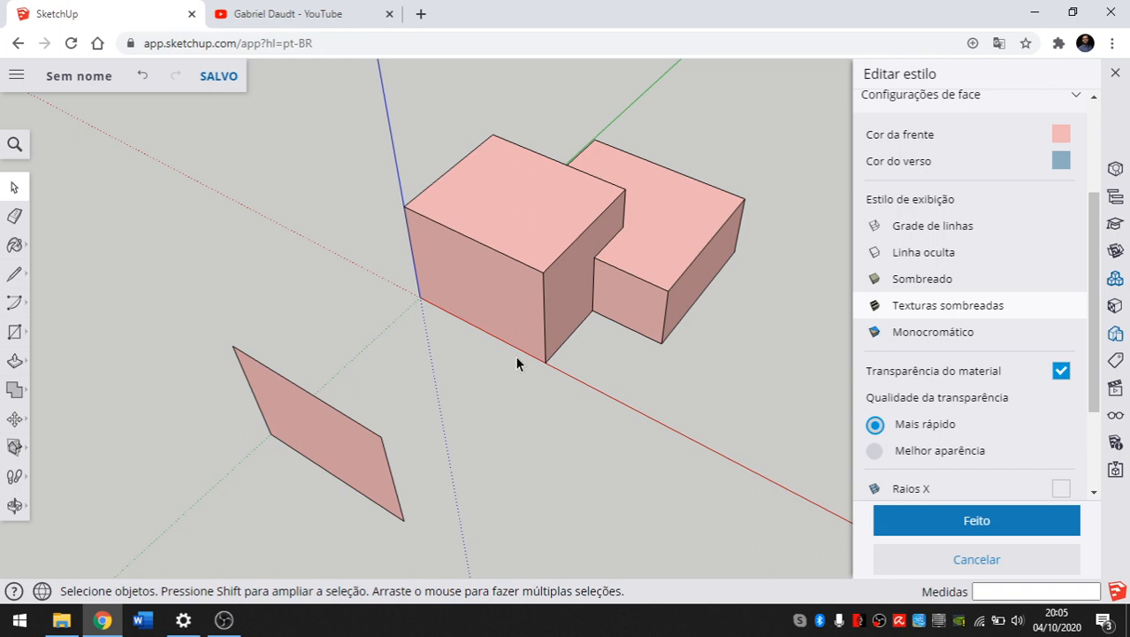
scroll(936, 354, up, 2)
scroll(938, 356, down, 3)
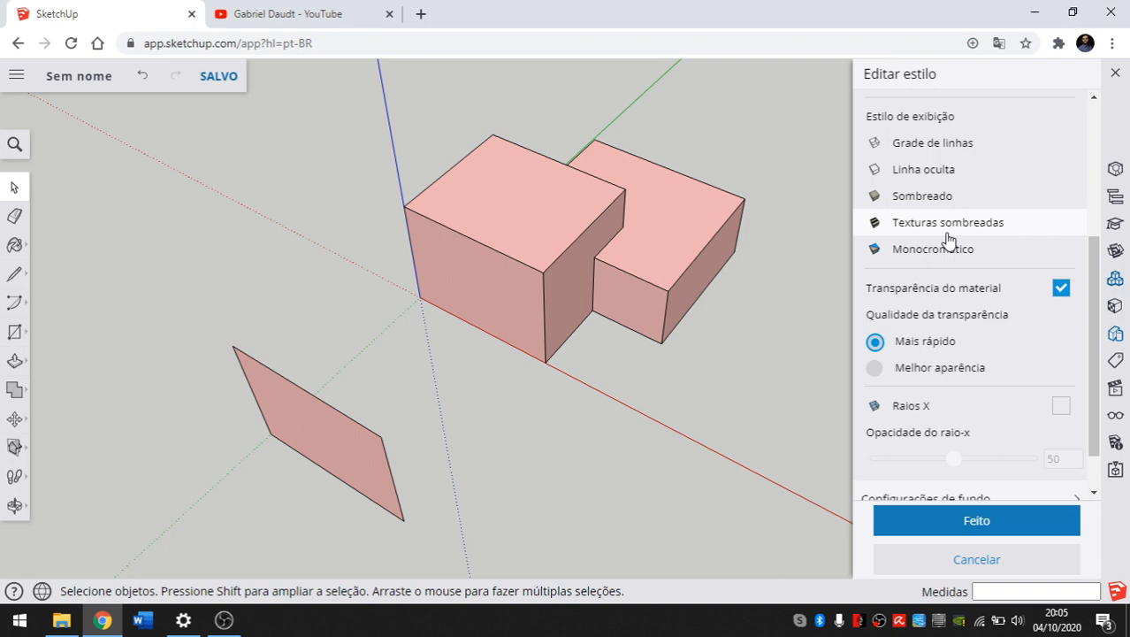
scroll(966, 241, down, 1)
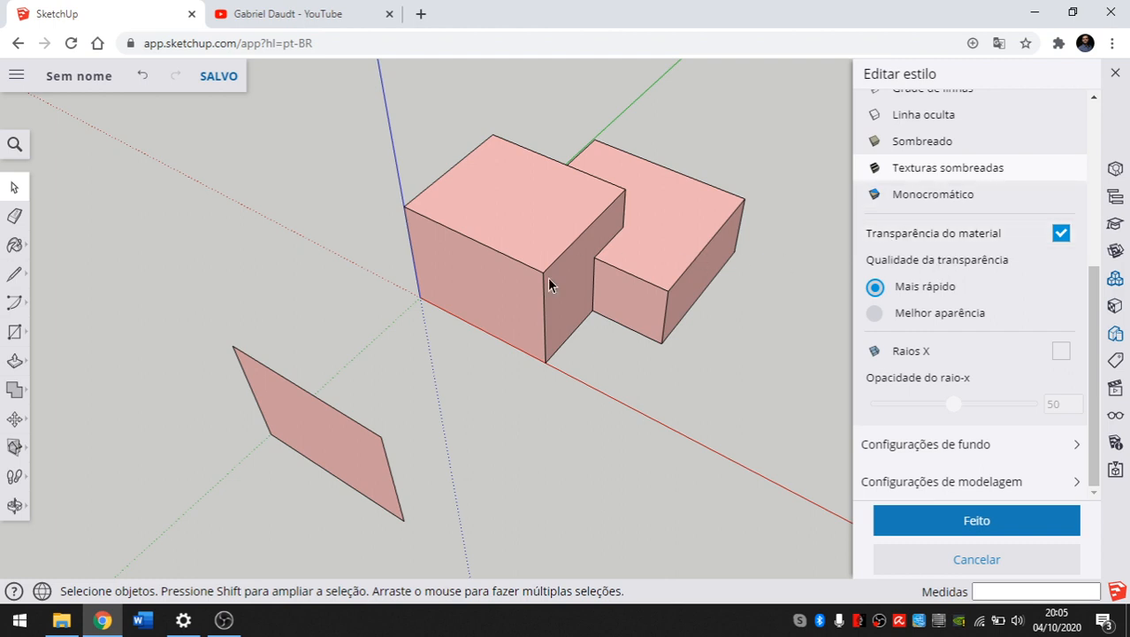
Step: Try Melhor aparência as the transparency quality, and return it to Mais rápido
middle_drag(548, 283, 468, 245)
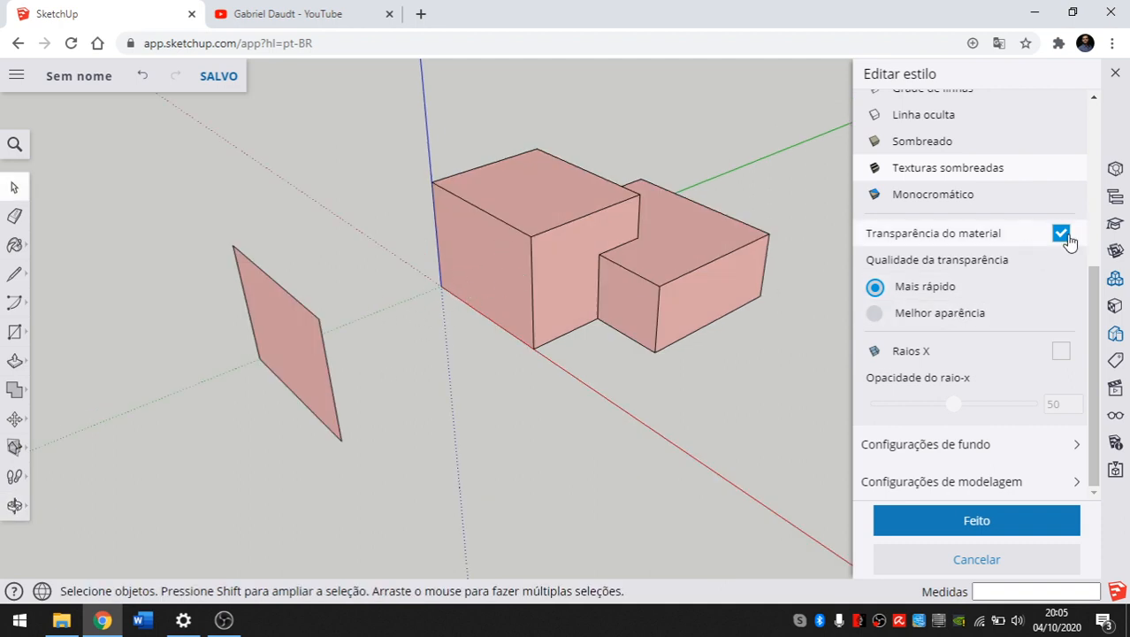
scroll(690, 234, down, 1)
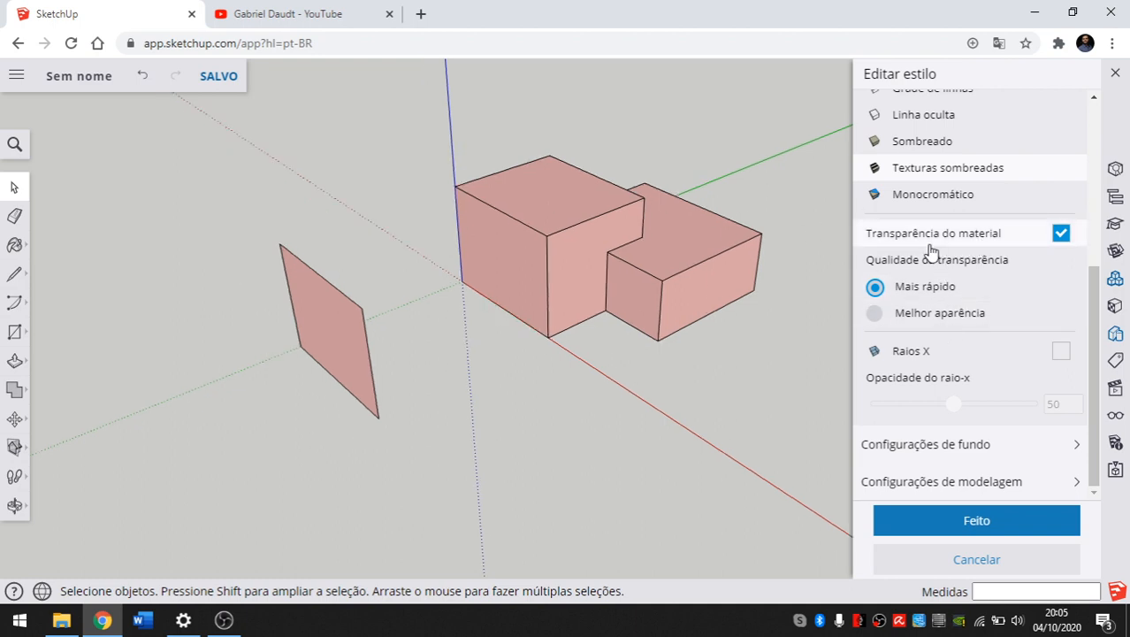
scroll(522, 288, up, 1)
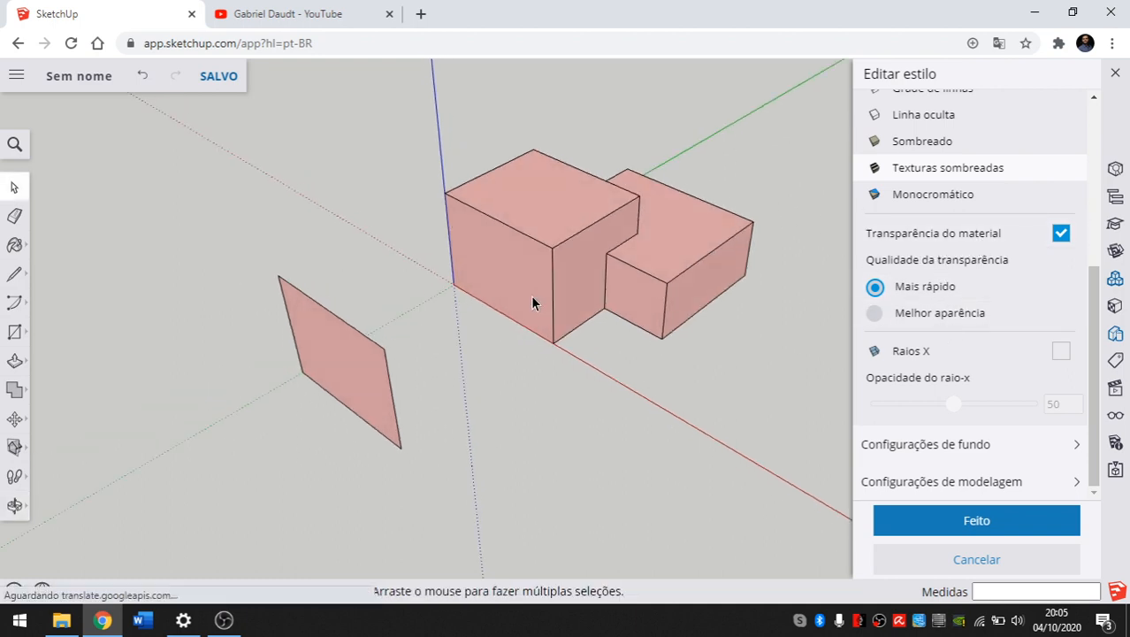
scroll(531, 295, up, 2)
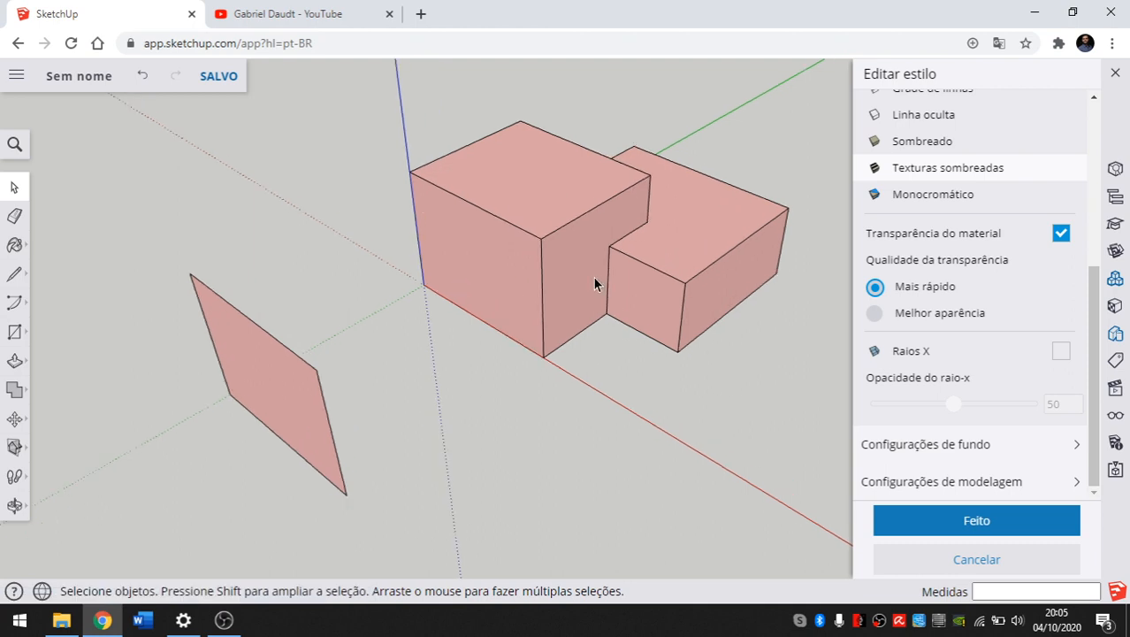
click(873, 315)
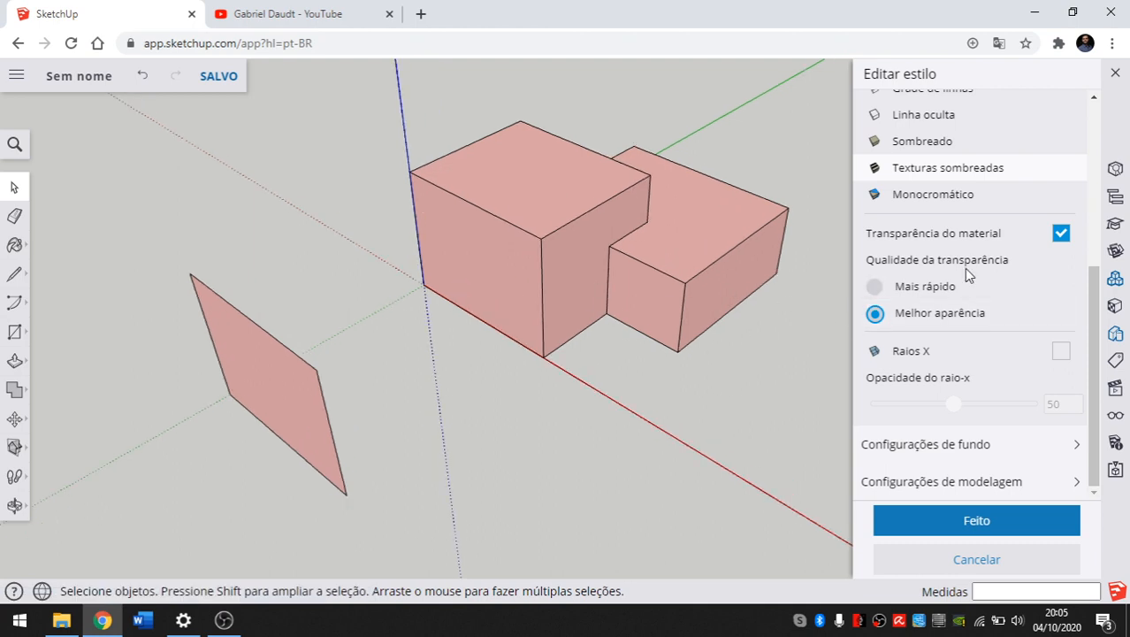
click(874, 287)
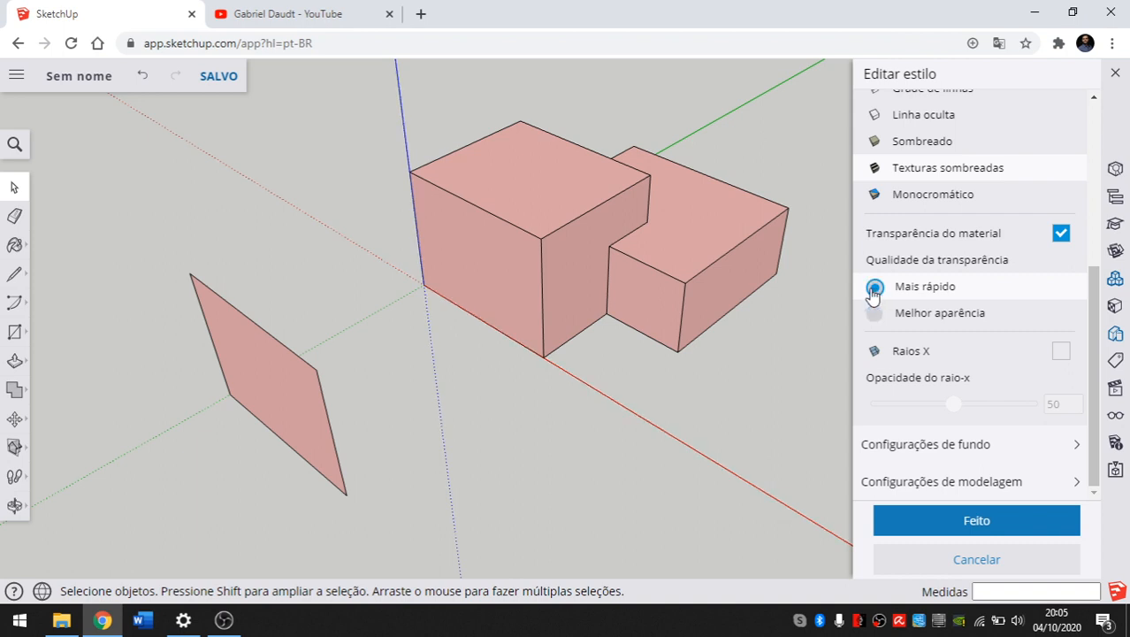
Step: Turn on Raios X to inspect the inside of the boxes, and turn it off again
click(1060, 351)
middle_drag(247, 283, 361, 354)
scroll(481, 229, up, 4)
scroll(500, 279, down, 4)
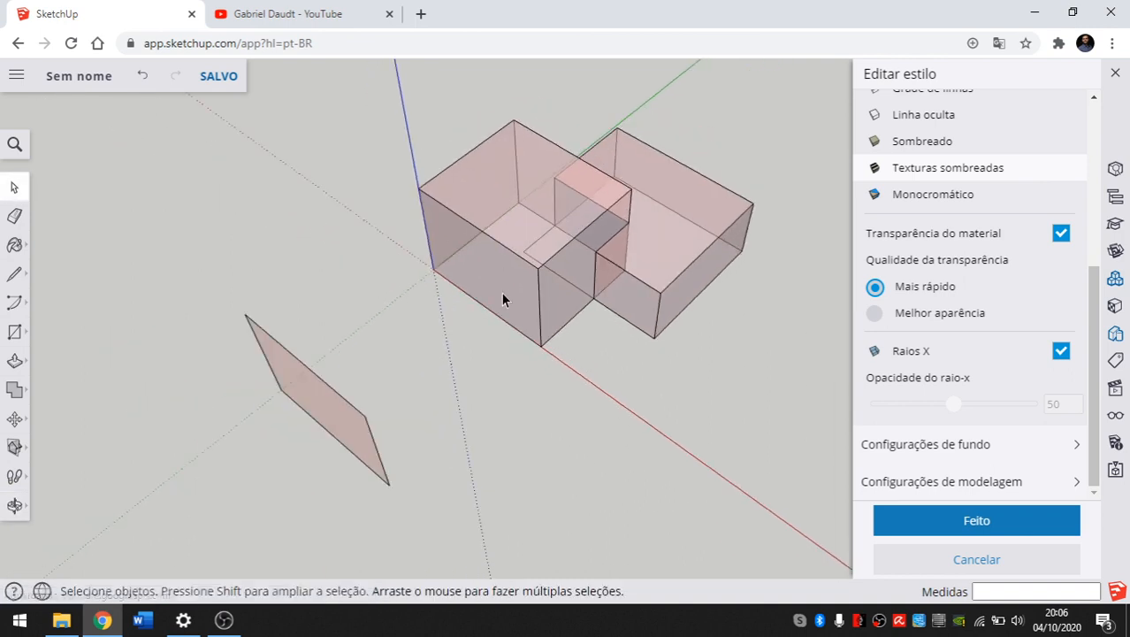
click(1062, 352)
scroll(997, 347, up, 3)
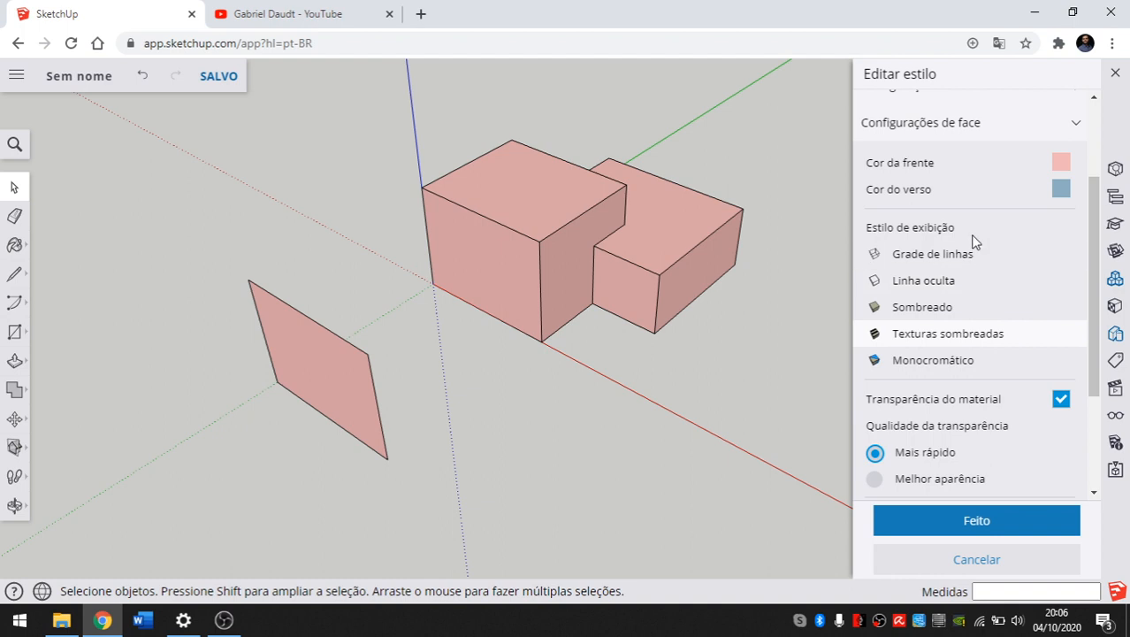
scroll(973, 240, down, 2)
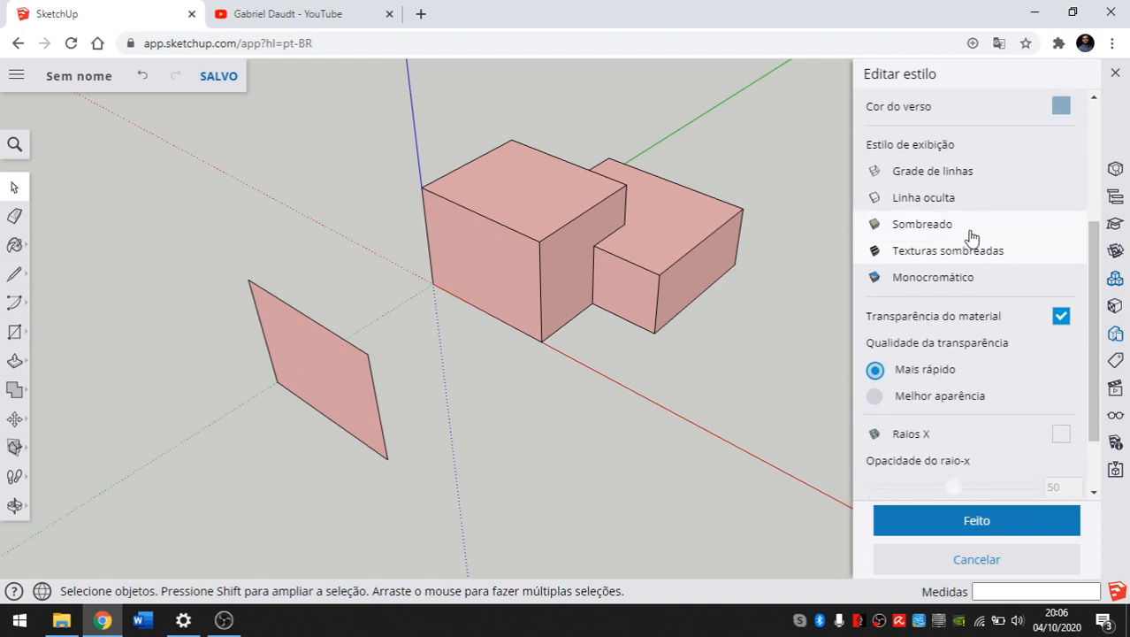
scroll(1037, 306, up, 4)
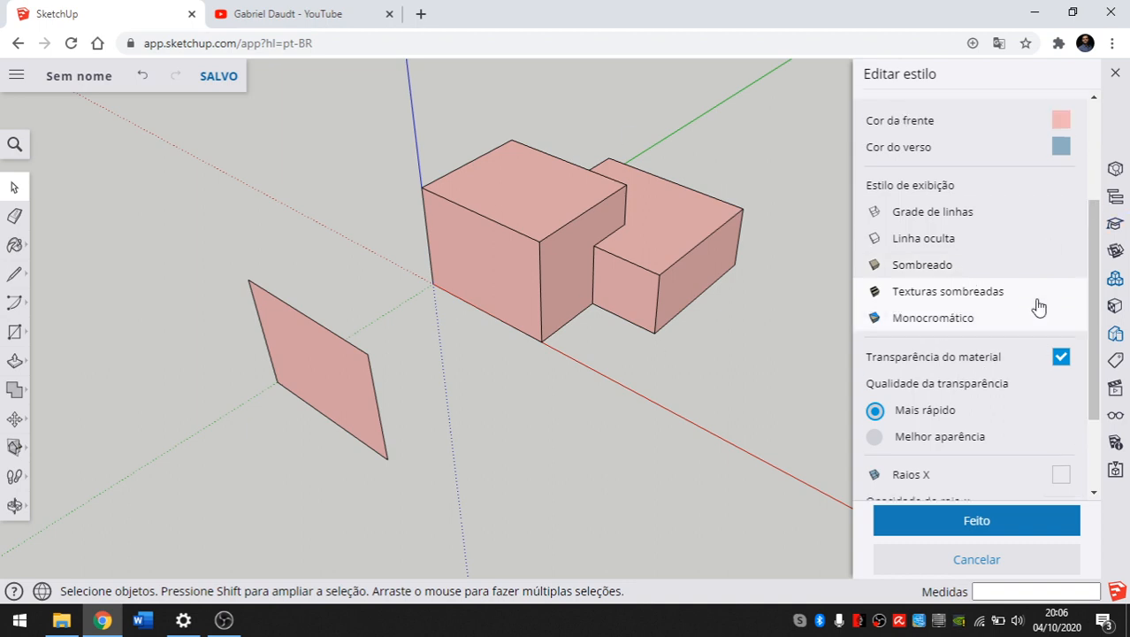
Step: Review the display style, transparency and X-ray options in Configurações de face, and collapse that section
scroll(975, 193, down, 5)
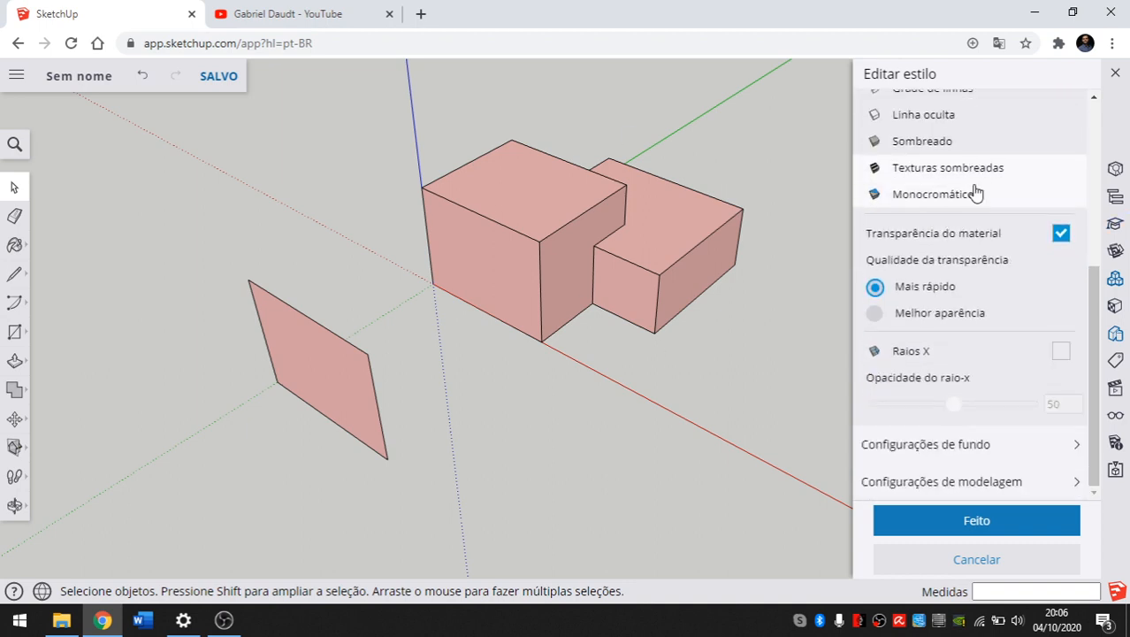
scroll(885, 331, up, 2)
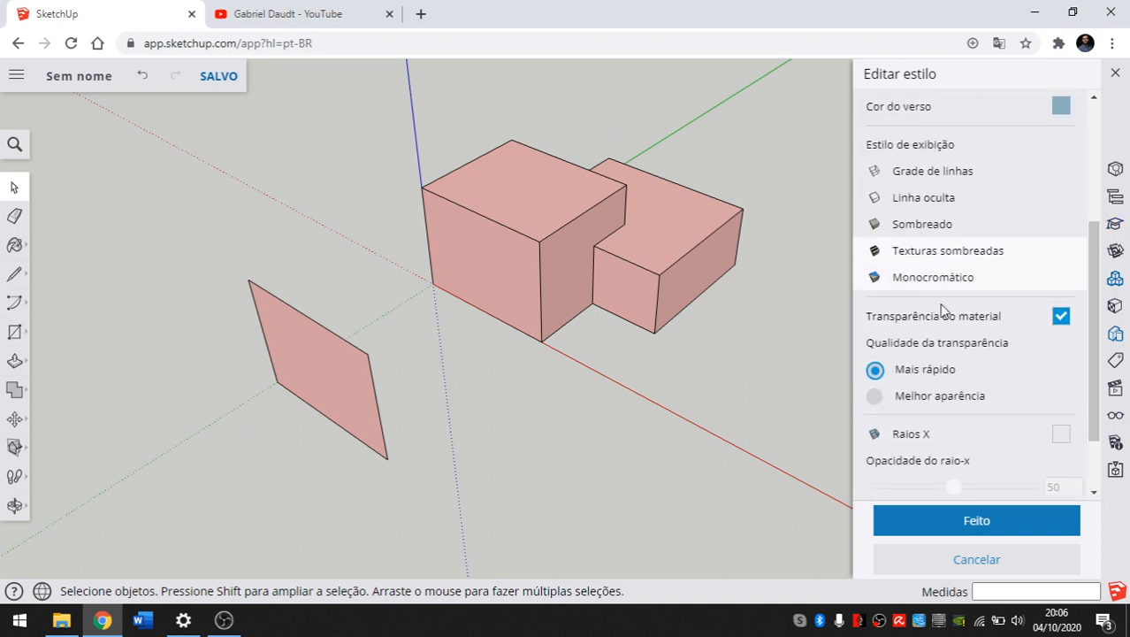
scroll(950, 336, up, 2)
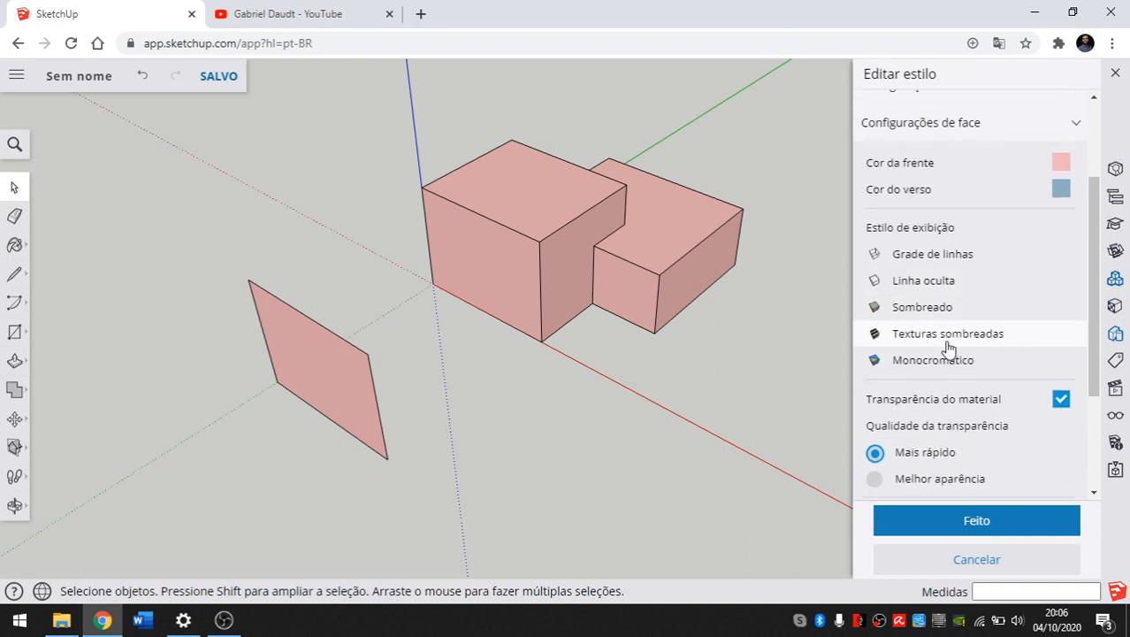
scroll(971, 350, up, 2)
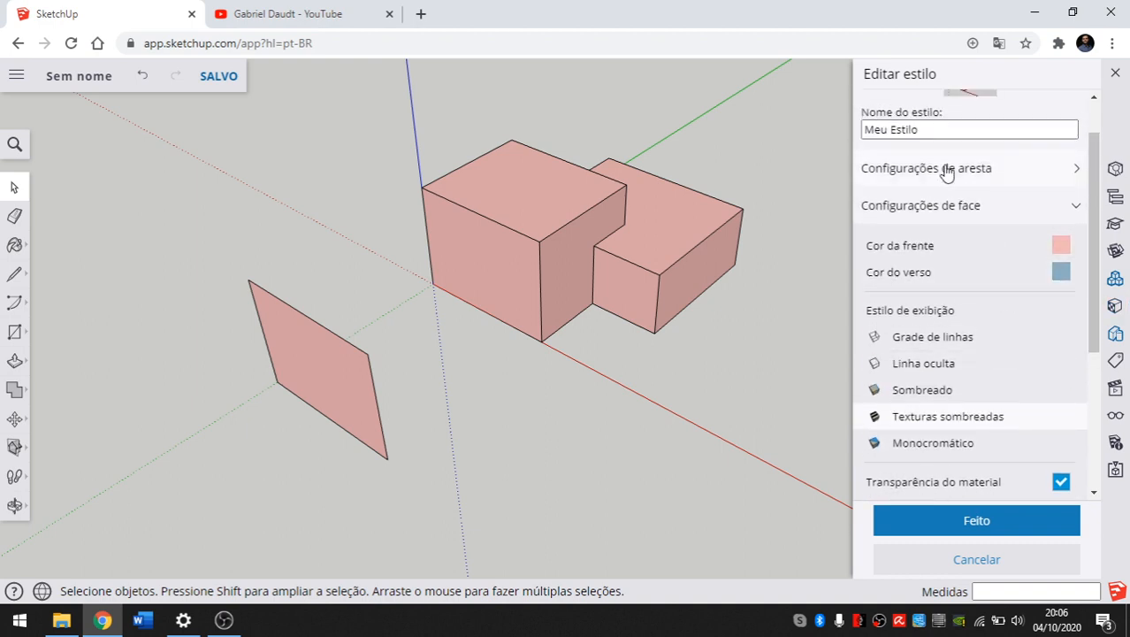
scroll(959, 168, down, 6)
scroll(1017, 310, up, 4)
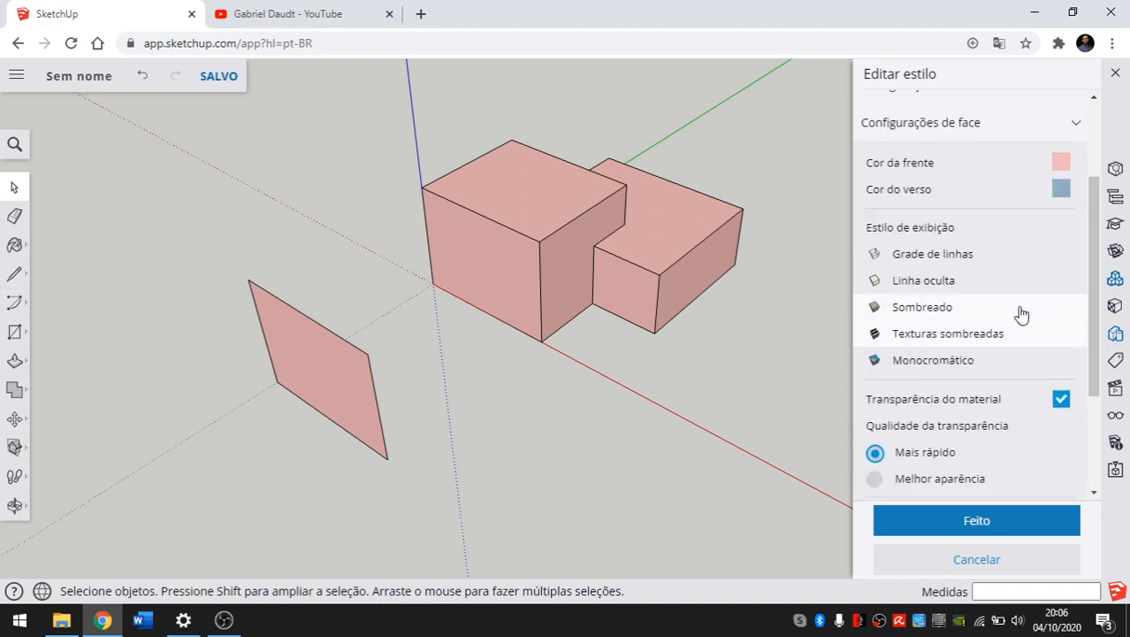
scroll(1017, 300, up, 3)
click(973, 265)
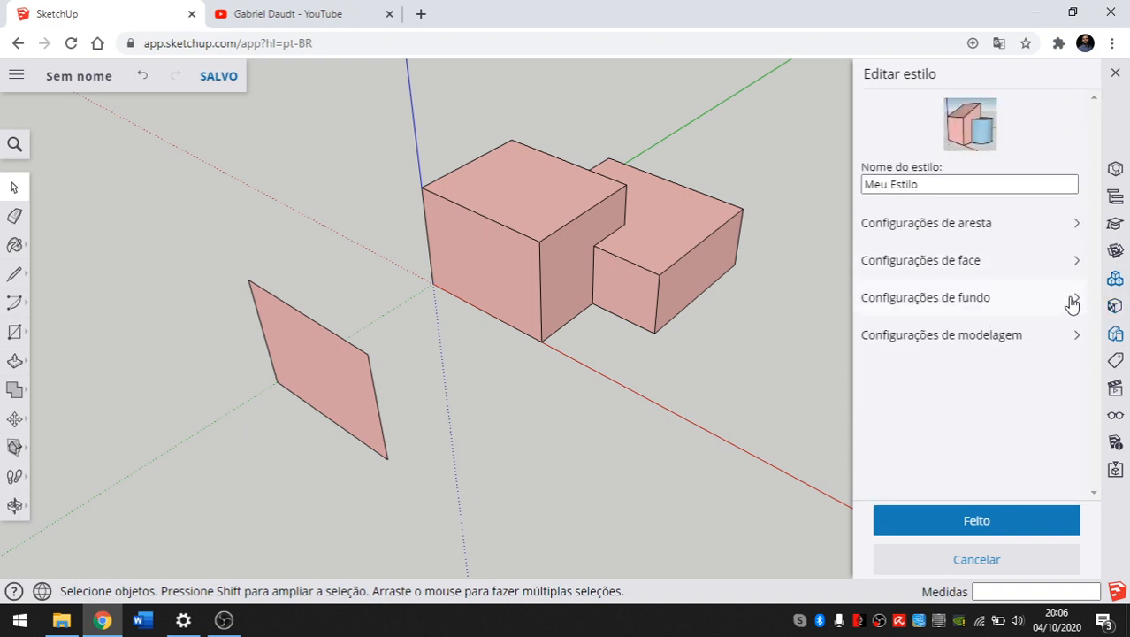
Step: Expand Configurações de fundo and inspect the sky above the horizon behind the boxes
click(942, 307)
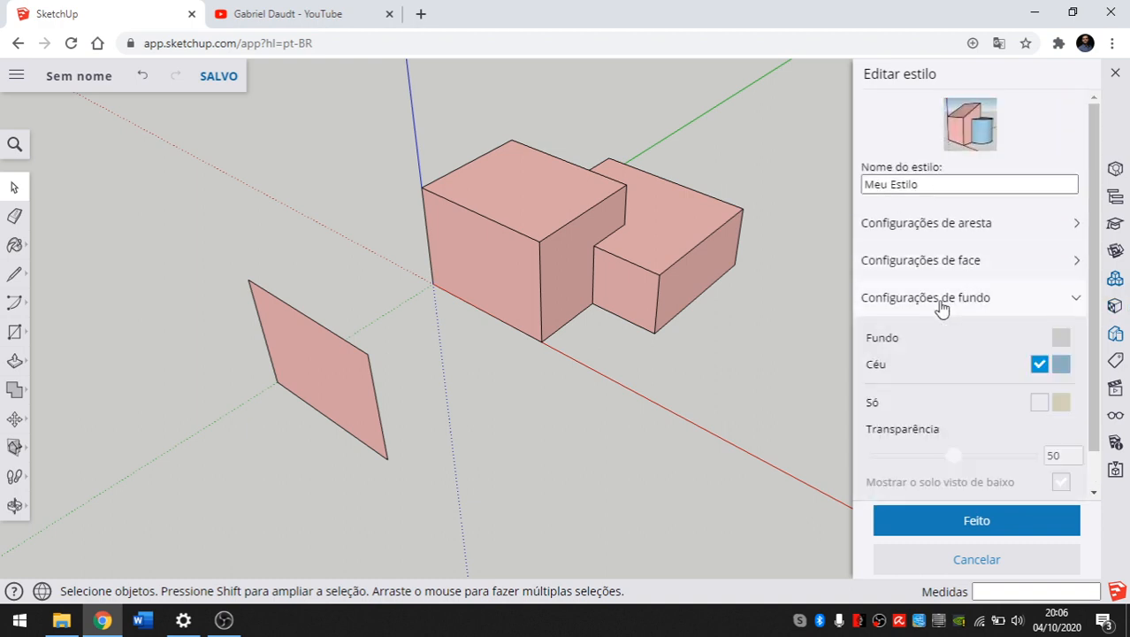
middle_drag(633, 334, 177, 237)
middle_drag(599, 302, 474, 305)
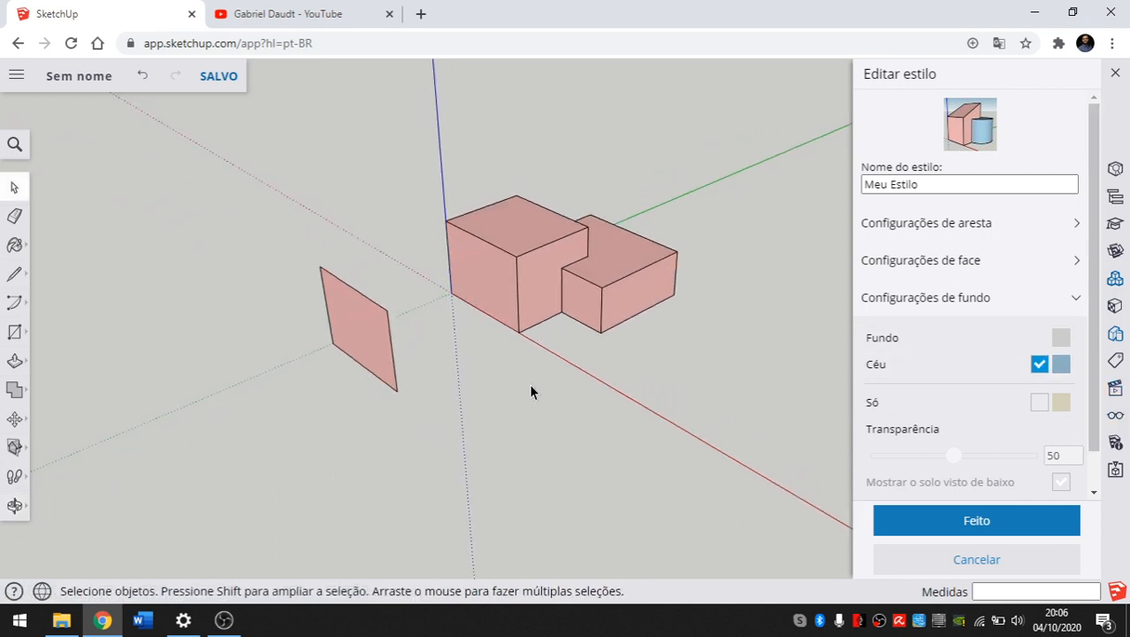
middle_drag(532, 391, 586, 235)
scroll(478, 133, up, 3)
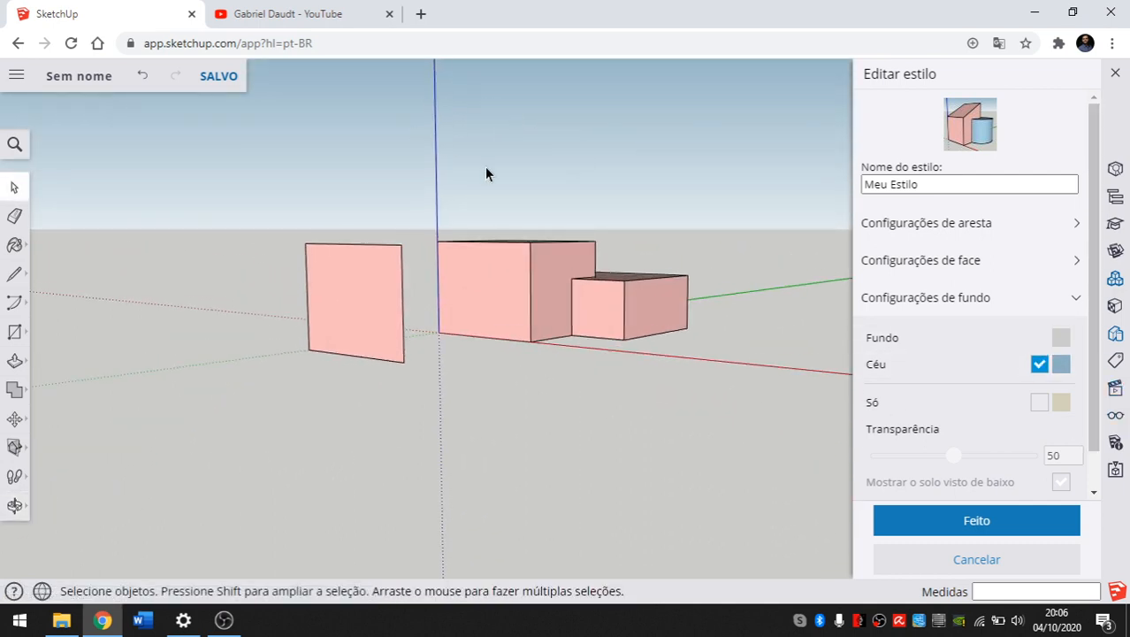
Step: Turn off Céu to check the plain background and its colour choice, and turn Céu on again
click(1041, 365)
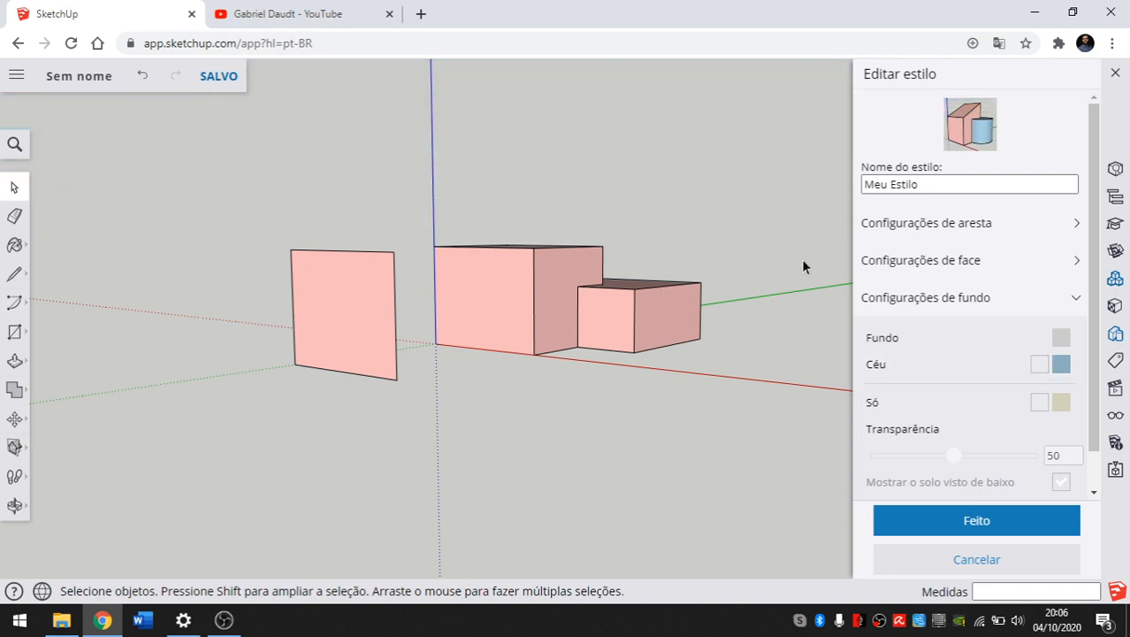
click(1062, 338)
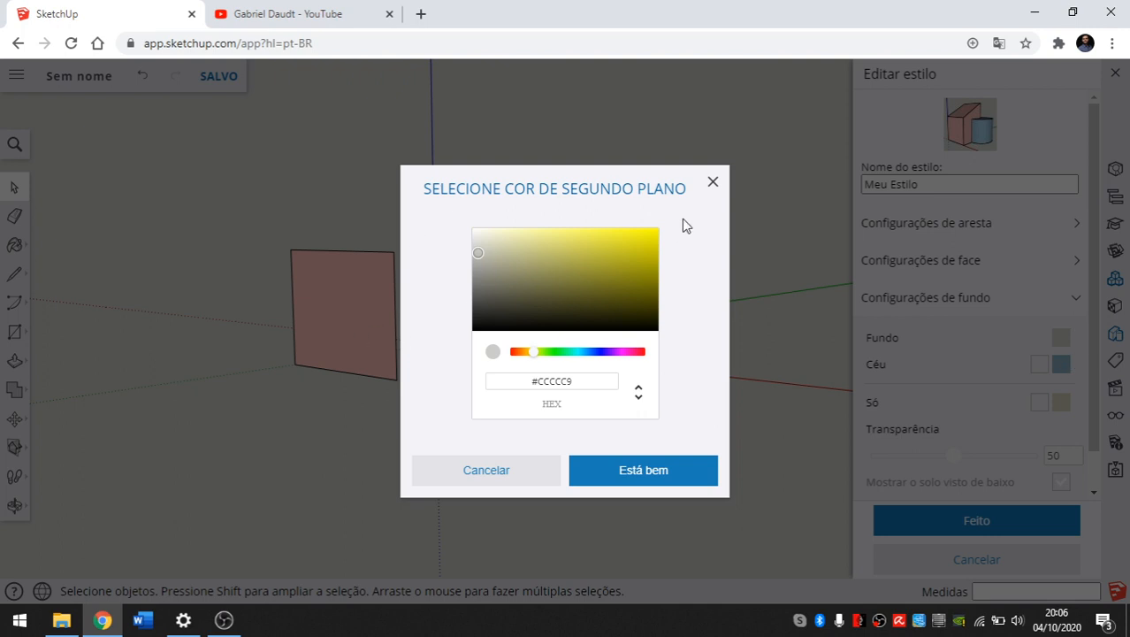
click(713, 183)
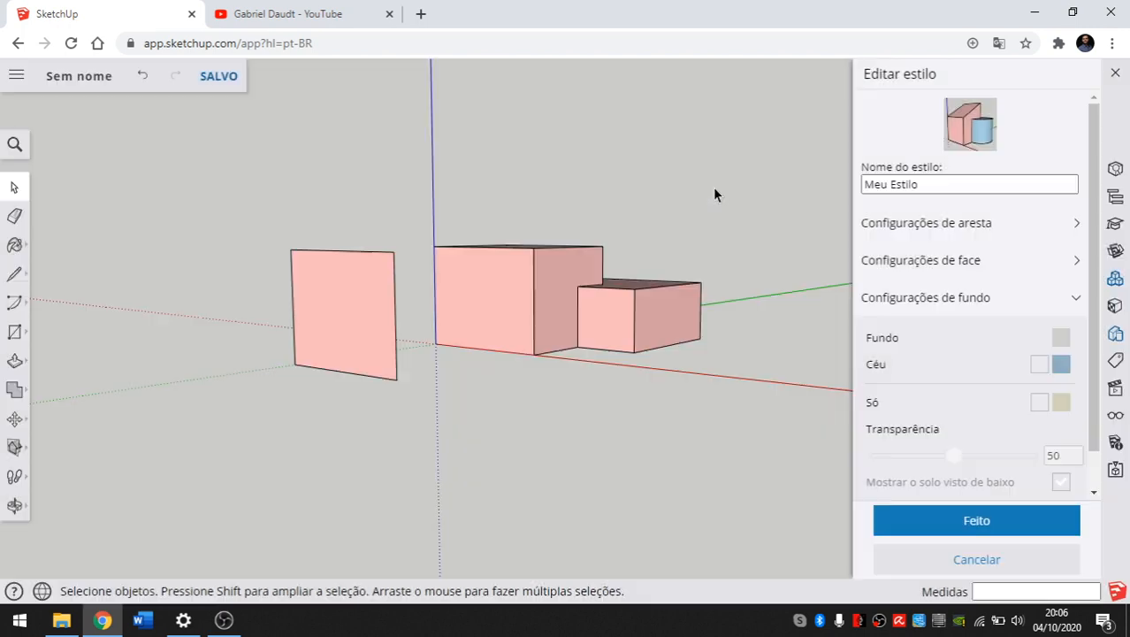
click(1040, 366)
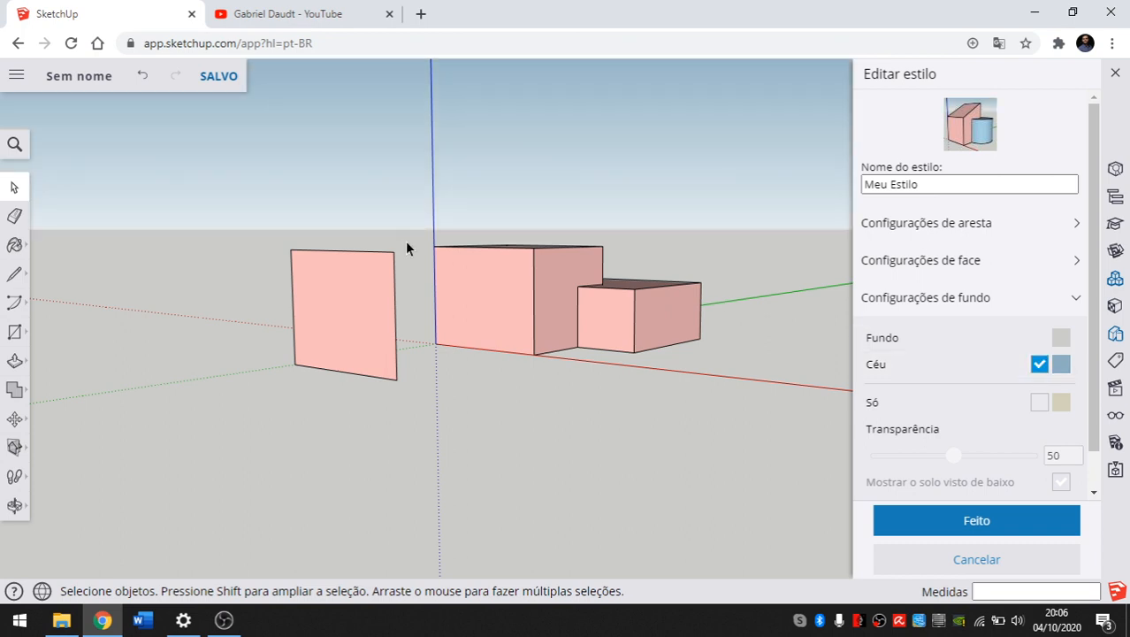
Step: Turn on the ground (Só) in the background settings and inspect it around the boxes from several angles
middle_drag(406, 245, 149, 267)
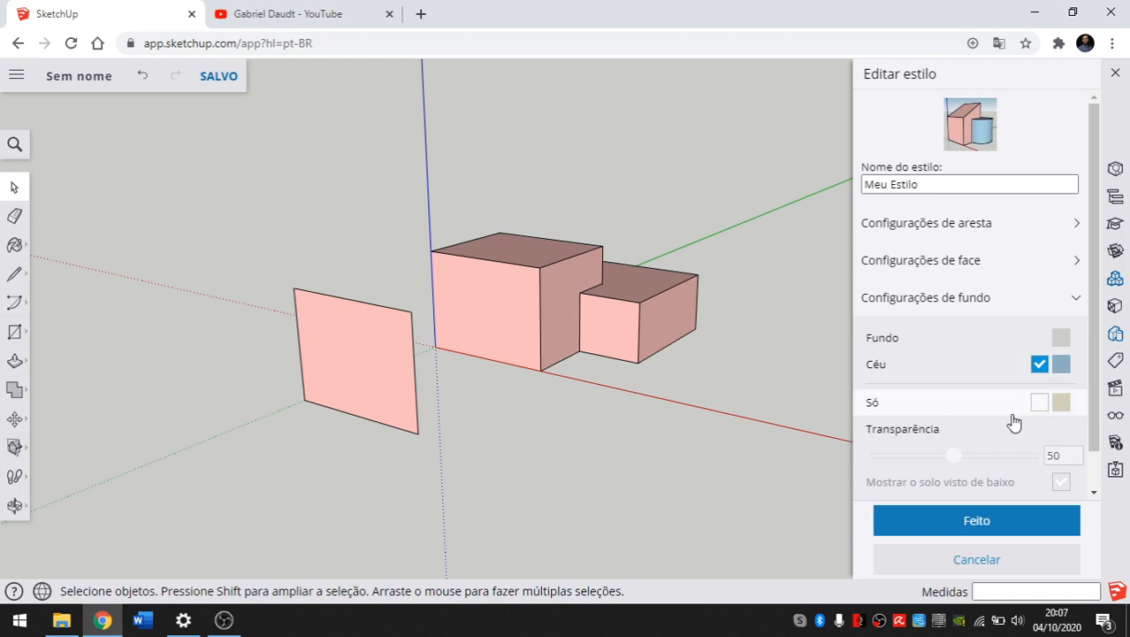
click(1040, 403)
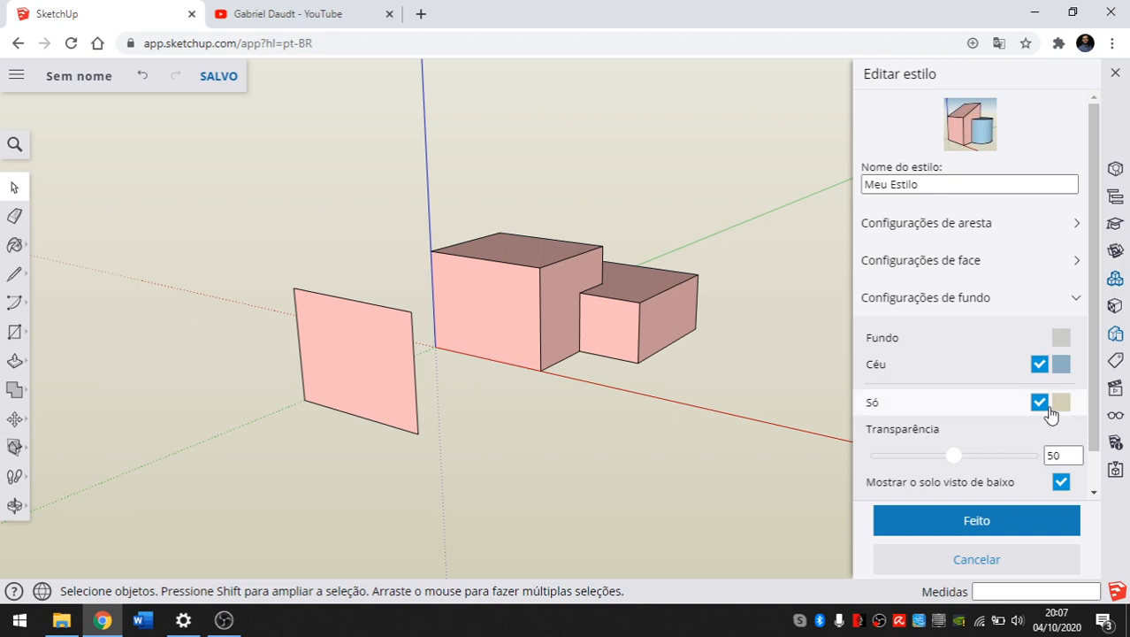
middle_drag(520, 396, 460, 259)
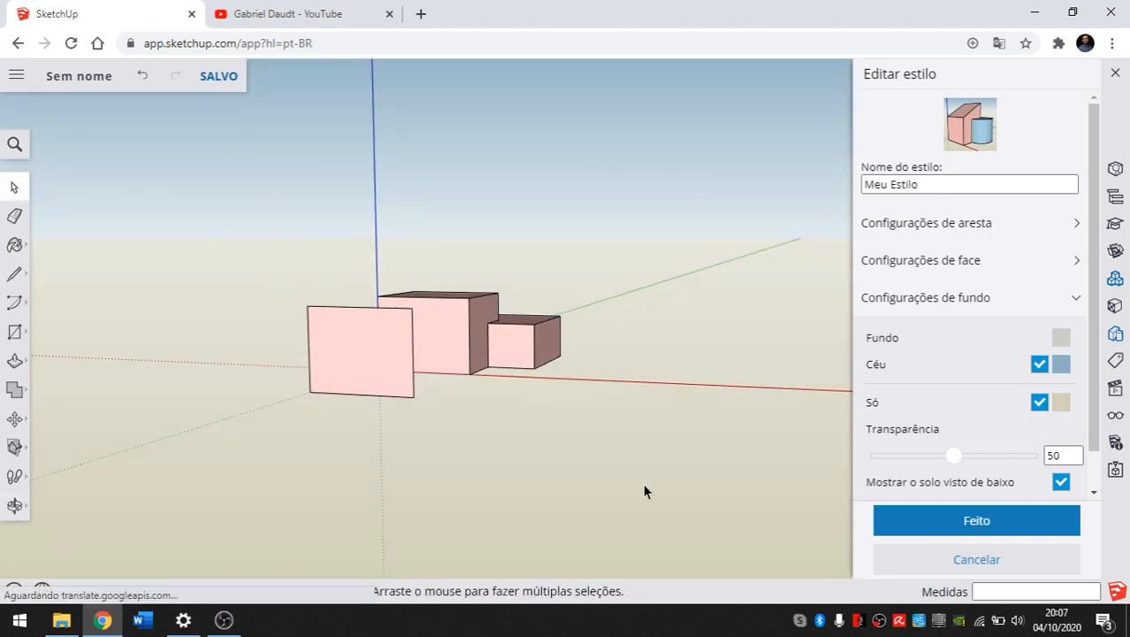
middle_drag(619, 151, 306, 309)
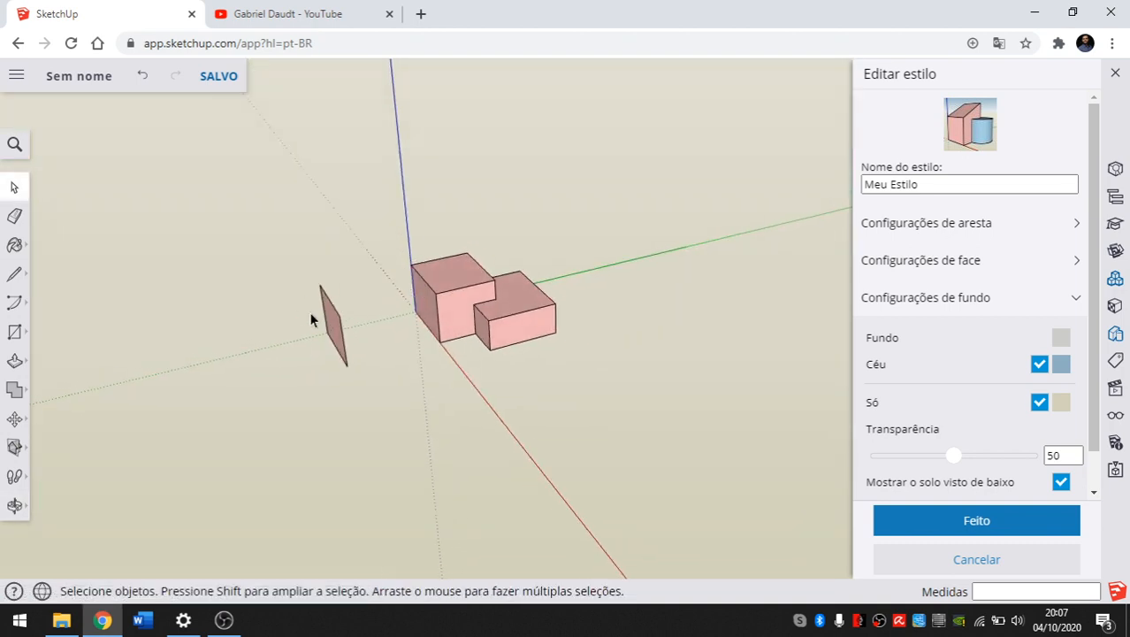
middle_drag(337, 267, 425, 247)
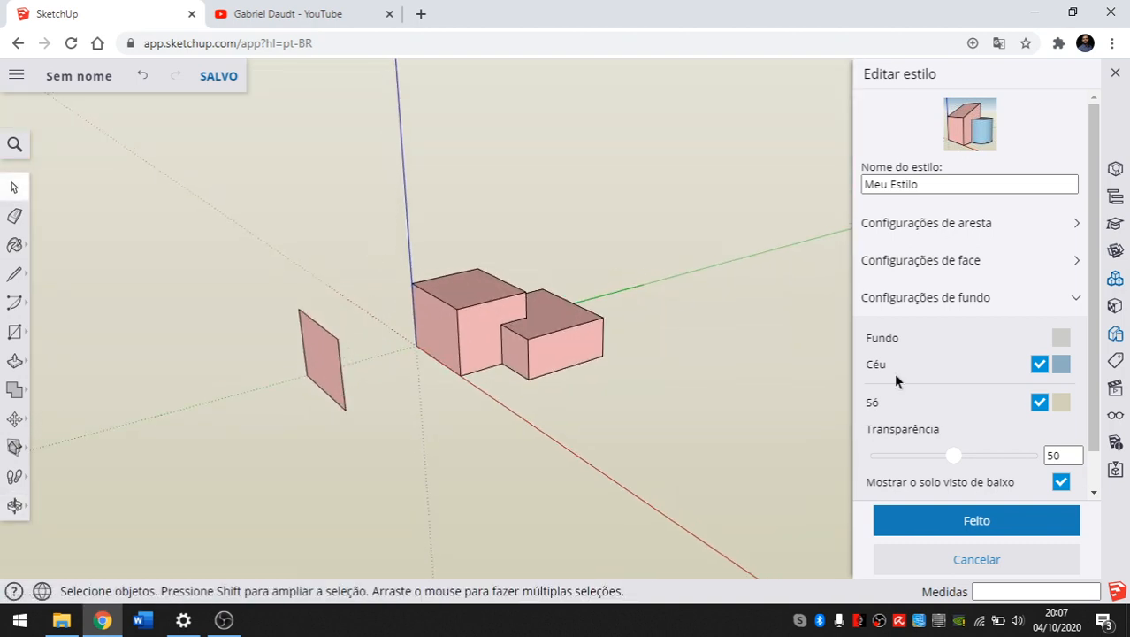
Step: Expand Configurações de modelagem below the ground options and look through its colours and display options
scroll(1102, 447, down, 2)
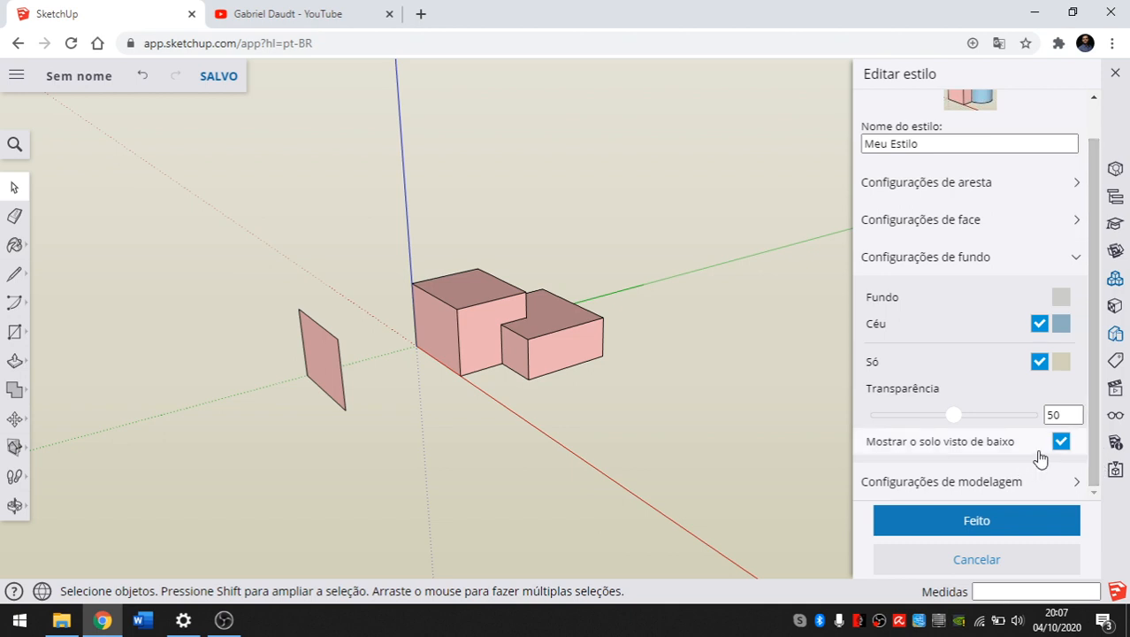
scroll(973, 354, up, 1)
scroll(986, 442, down, 1)
click(961, 482)
scroll(982, 301, down, 5)
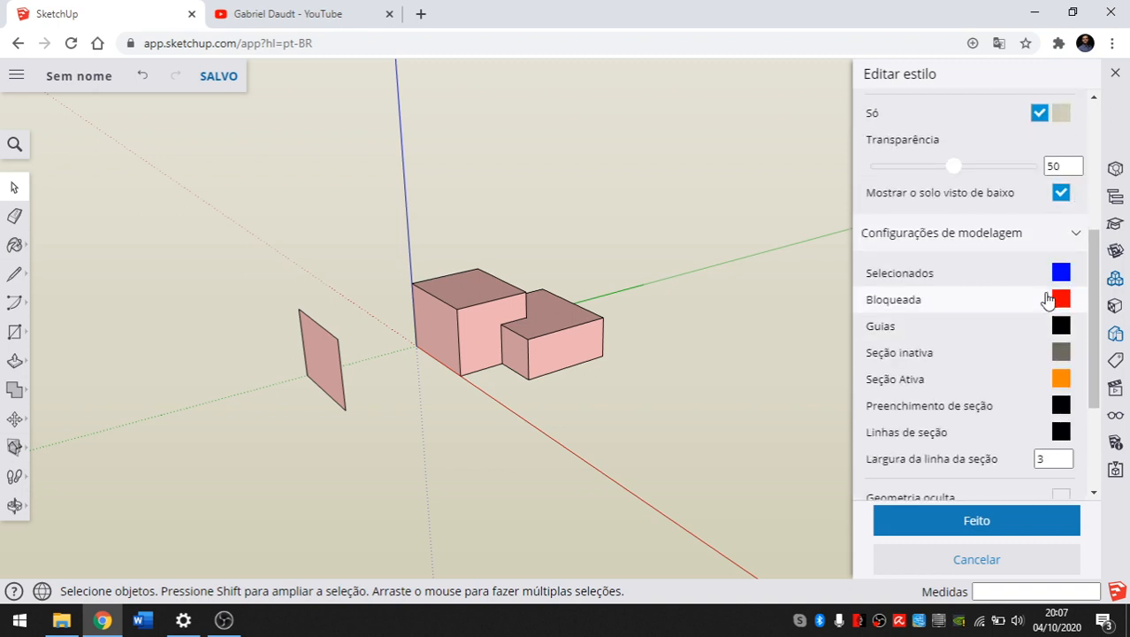
scroll(969, 305, up, 2)
scroll(1103, 327, up, 1)
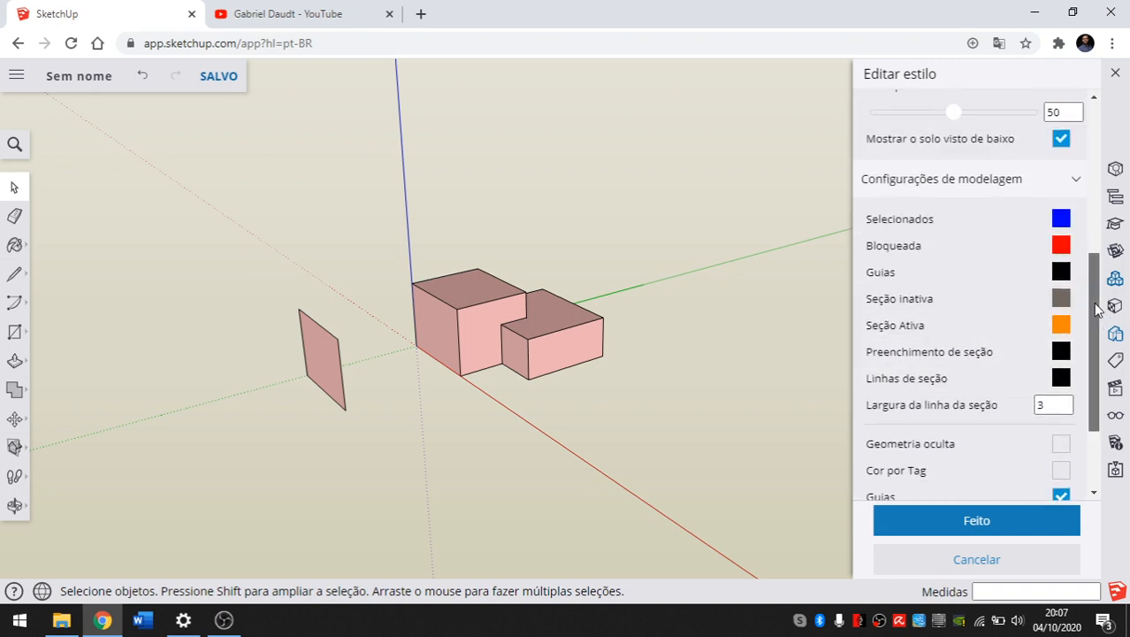
scroll(1097, 326, down, 1)
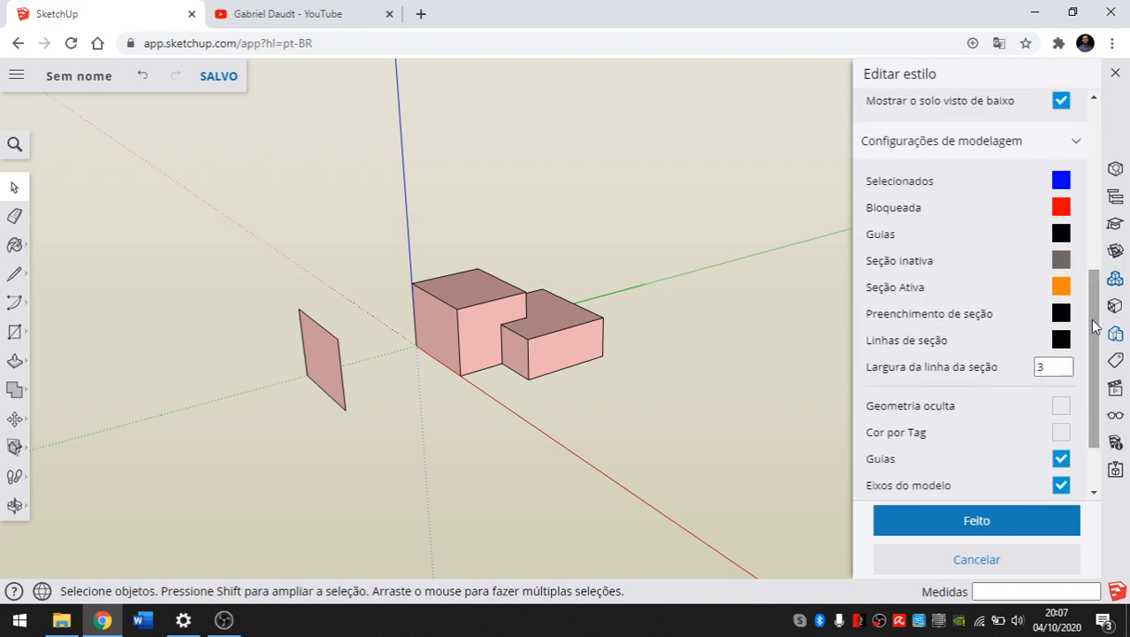
Step: Select the larger box's top edge facing the lower box to check the Selecionados colour
middle_drag(518, 296, 504, 286)
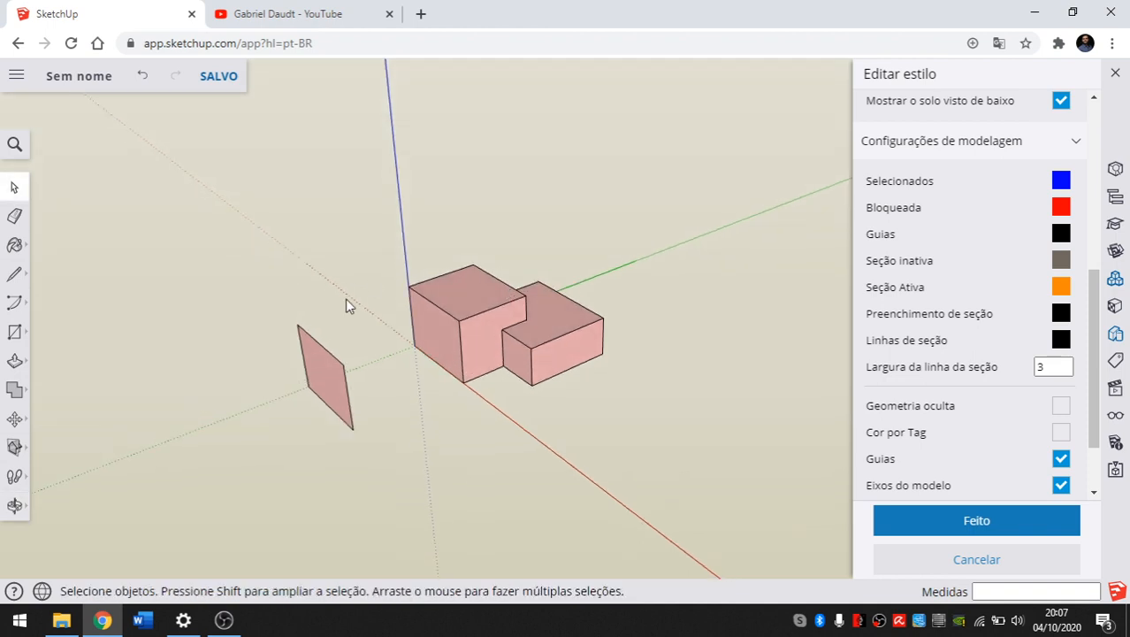
scroll(472, 335, up, 3)
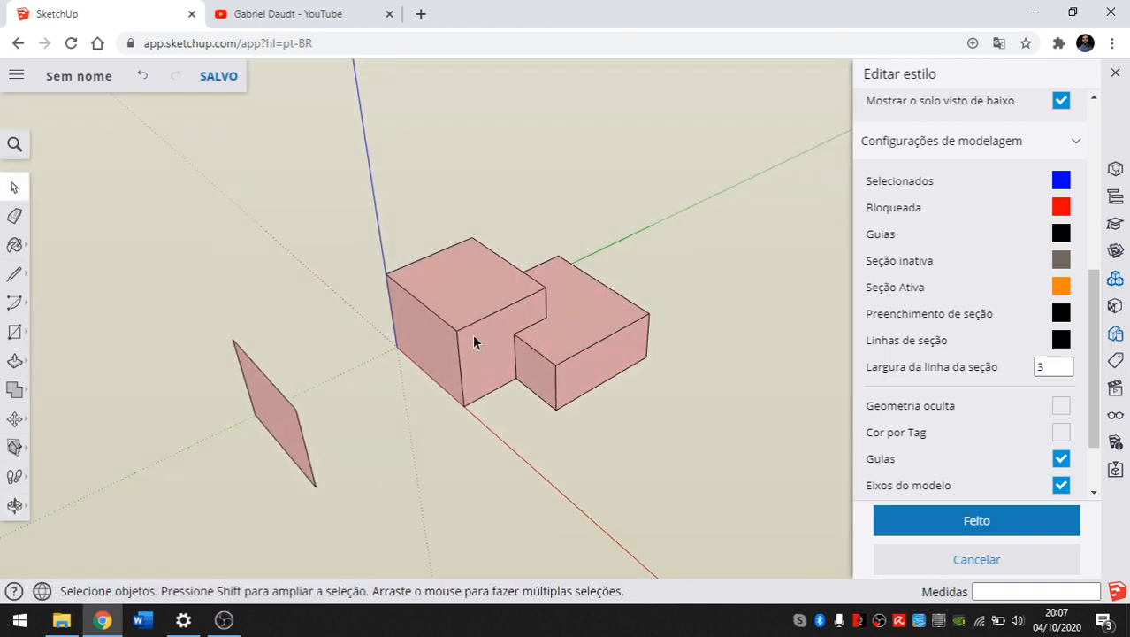
middle_drag(472, 333, 456, 300)
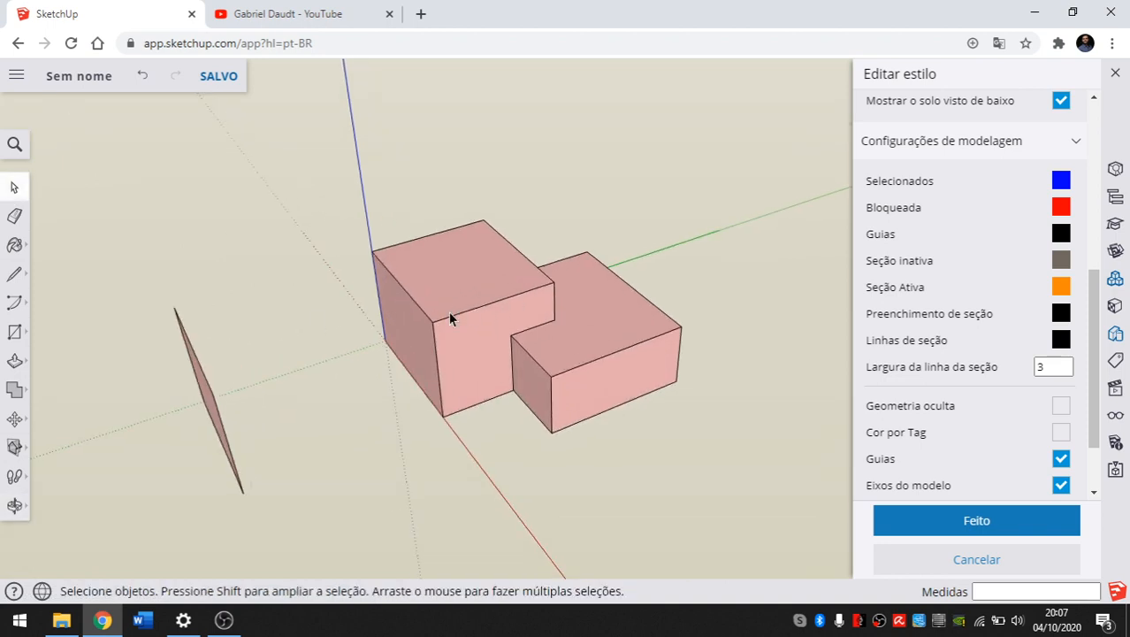
scroll(435, 320, up, 2)
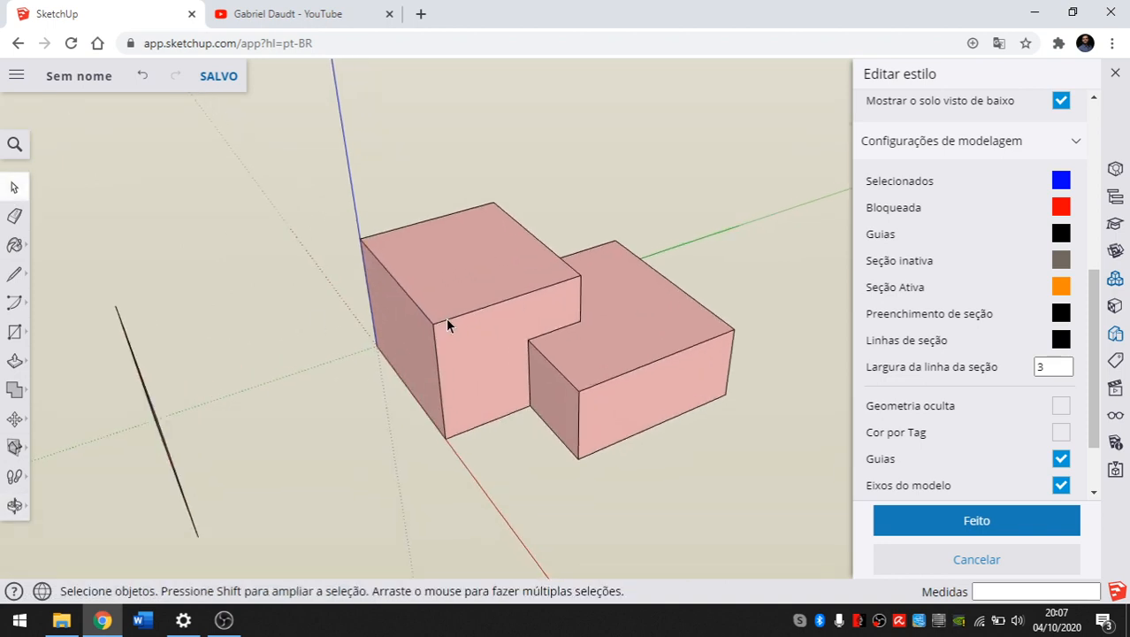
click(444, 324)
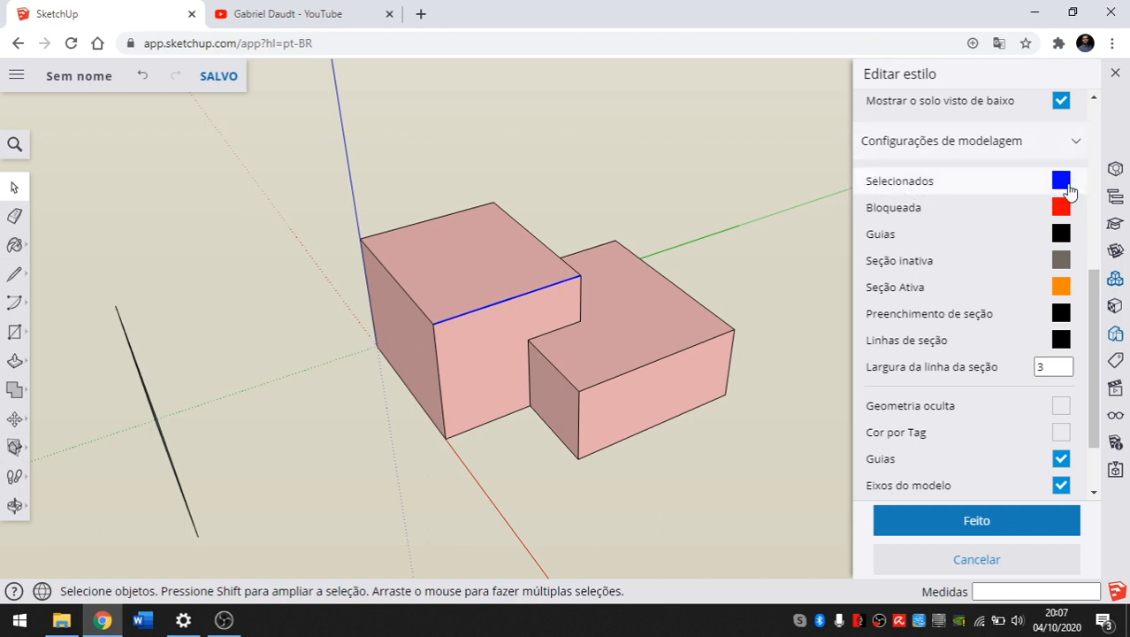
middle_drag(480, 247, 698, 202)
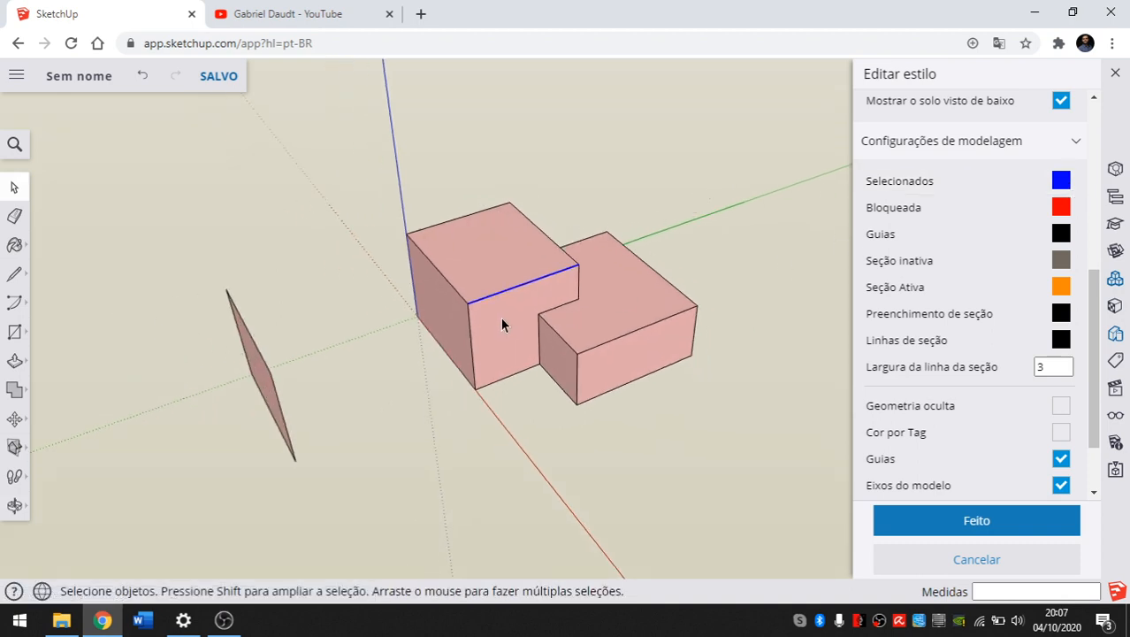
Step: Select both joined boxes without the separate upright face and make them a group
drag(370, 469, 367, 470)
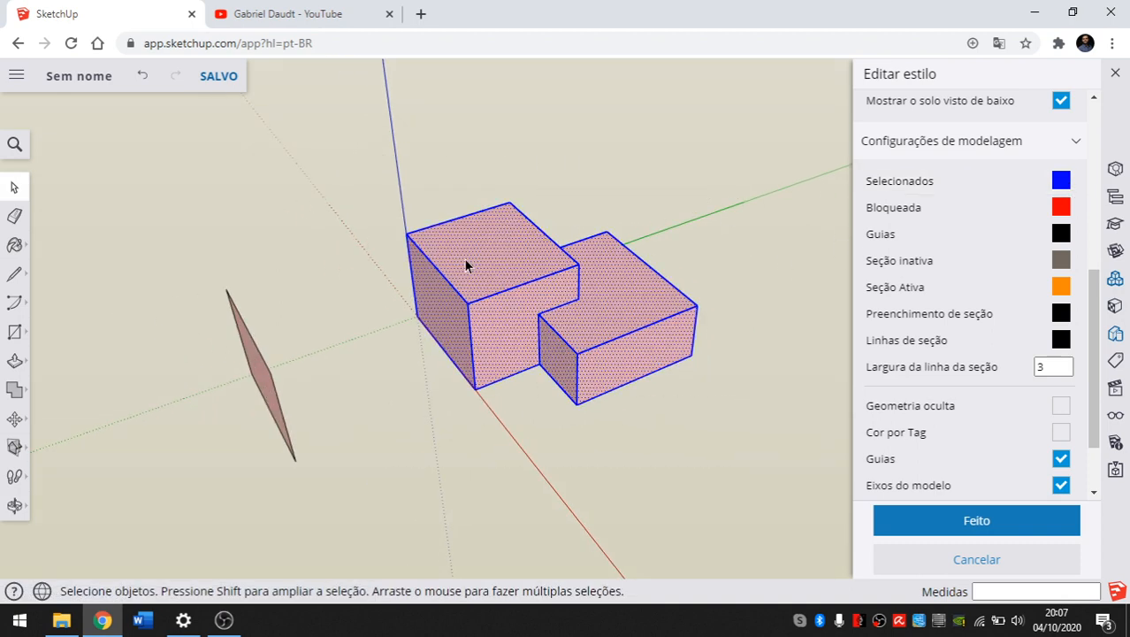
drag(747, 180, 363, 518)
right_click(475, 249)
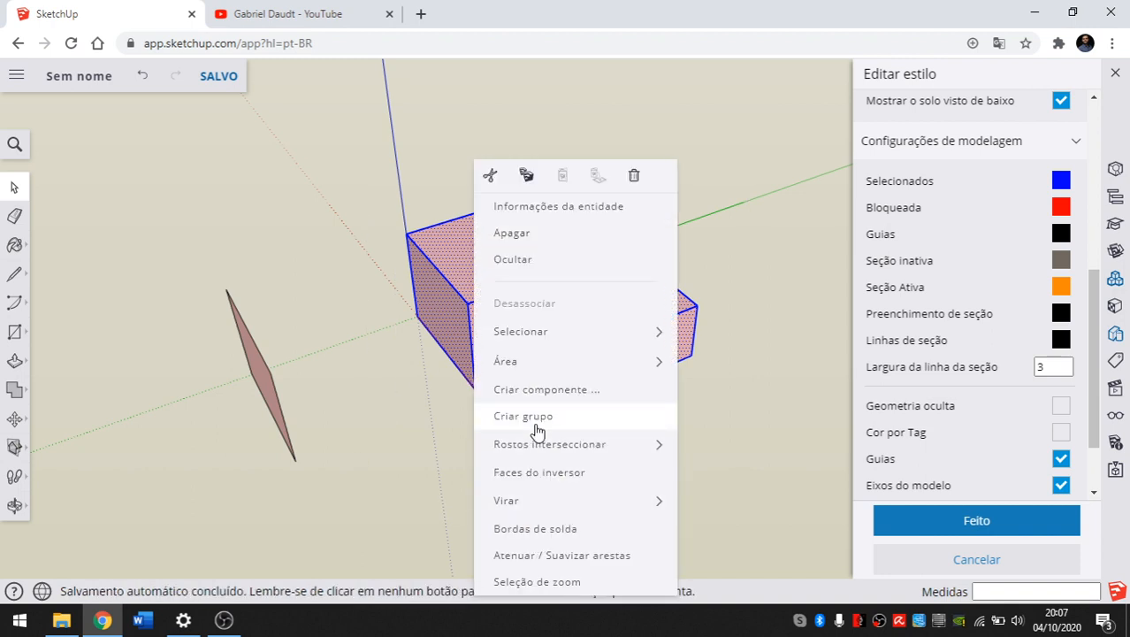
click(534, 422)
Step: Lock the boxes' group to inspect the Bloqueada colour, and unlock and deselect it again
right_click(474, 253)
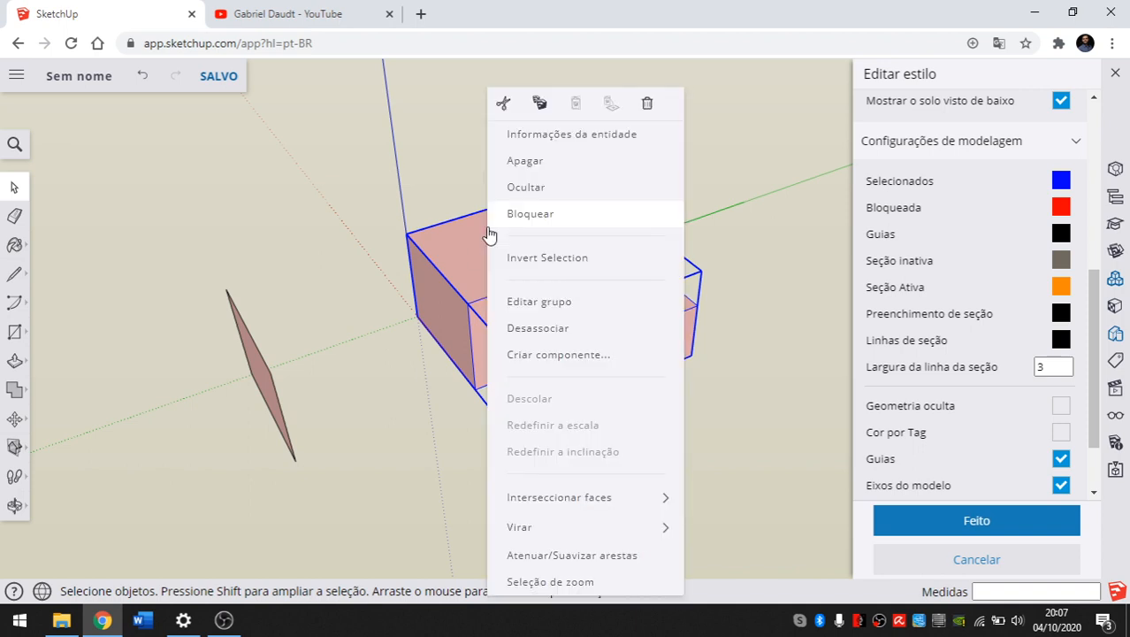
click(531, 215)
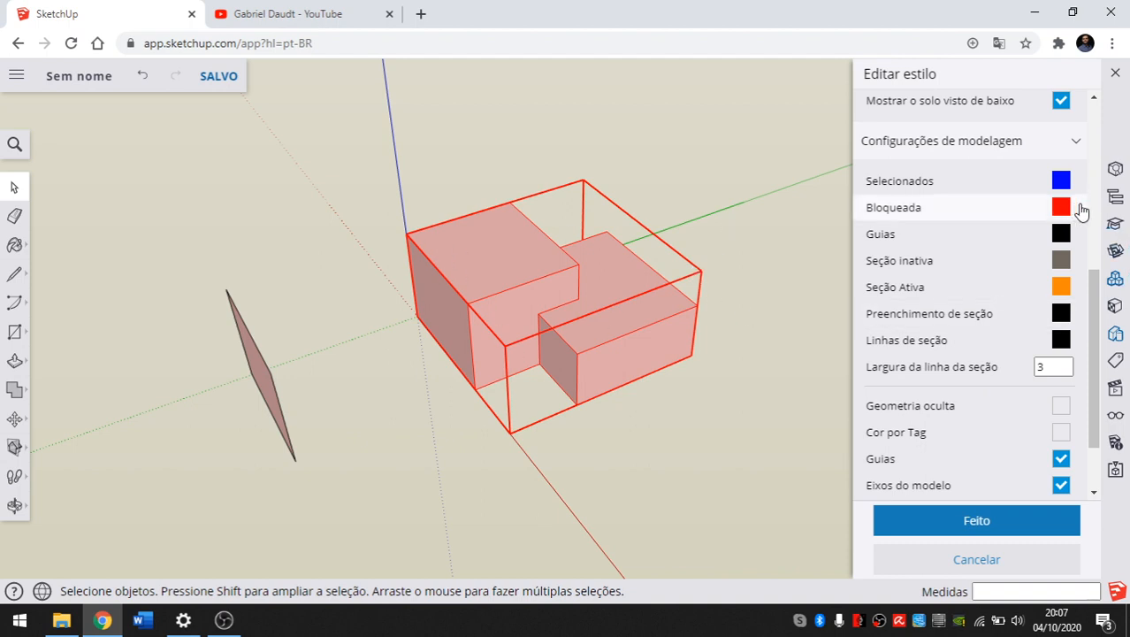
middle_drag(565, 214, 515, 219)
right_click(476, 240)
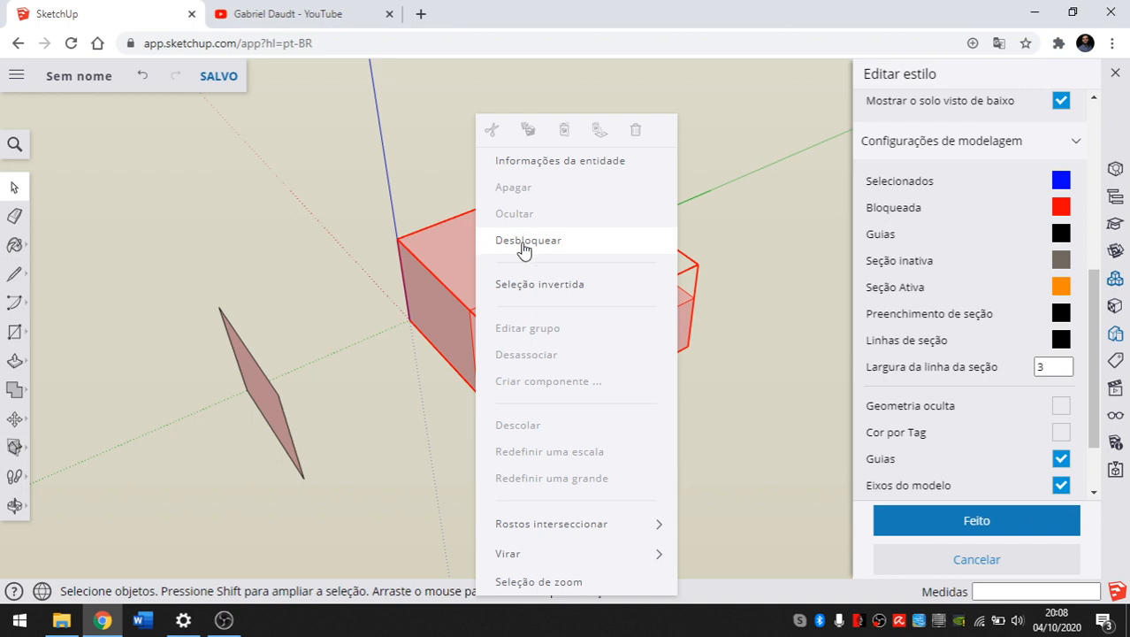
click(523, 241)
click(686, 192)
middle_drag(605, 212, 584, 221)
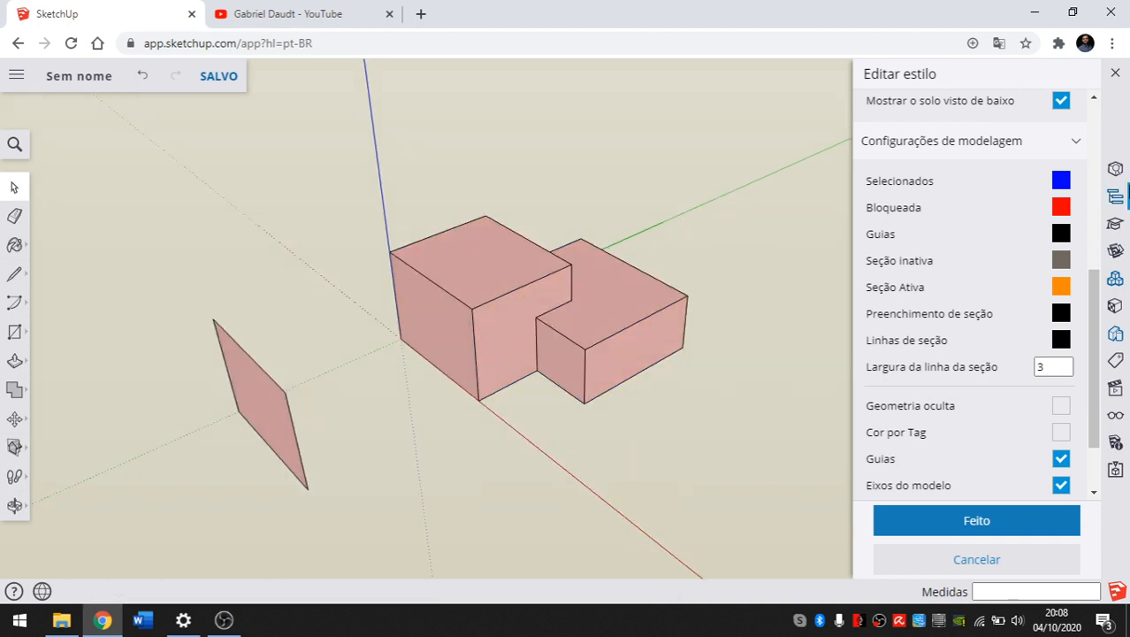
middle_drag(693, 261, 674, 228)
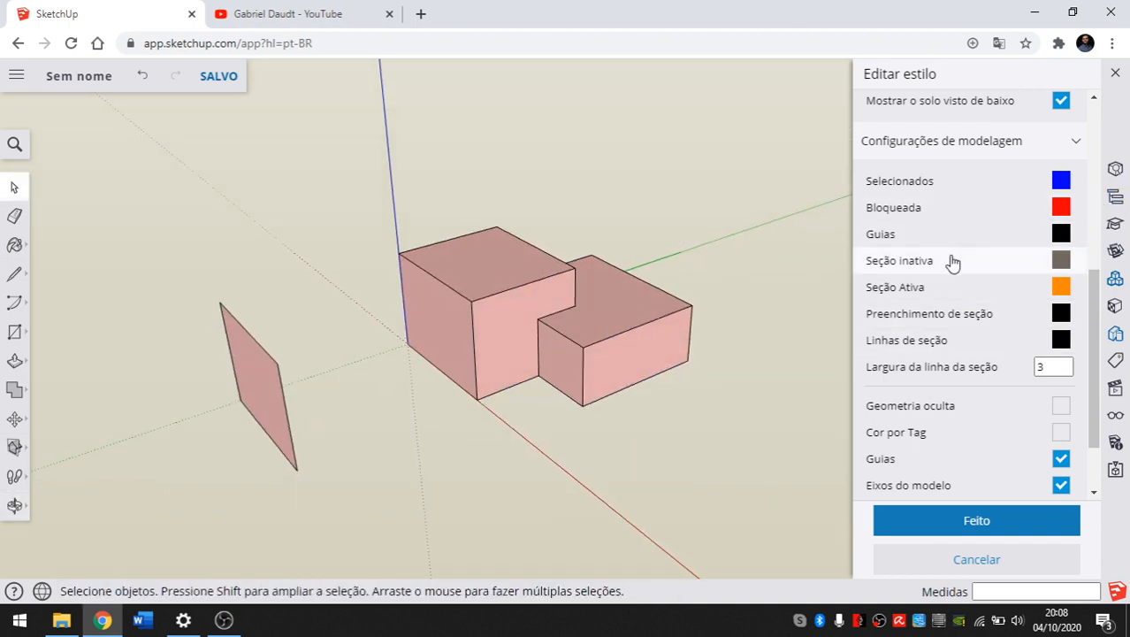
Step: Create two perpendicular Tape Measure guides crossing the larger box's top face, each offset from one of its front top edges
middle_drag(779, 252, 597, 275)
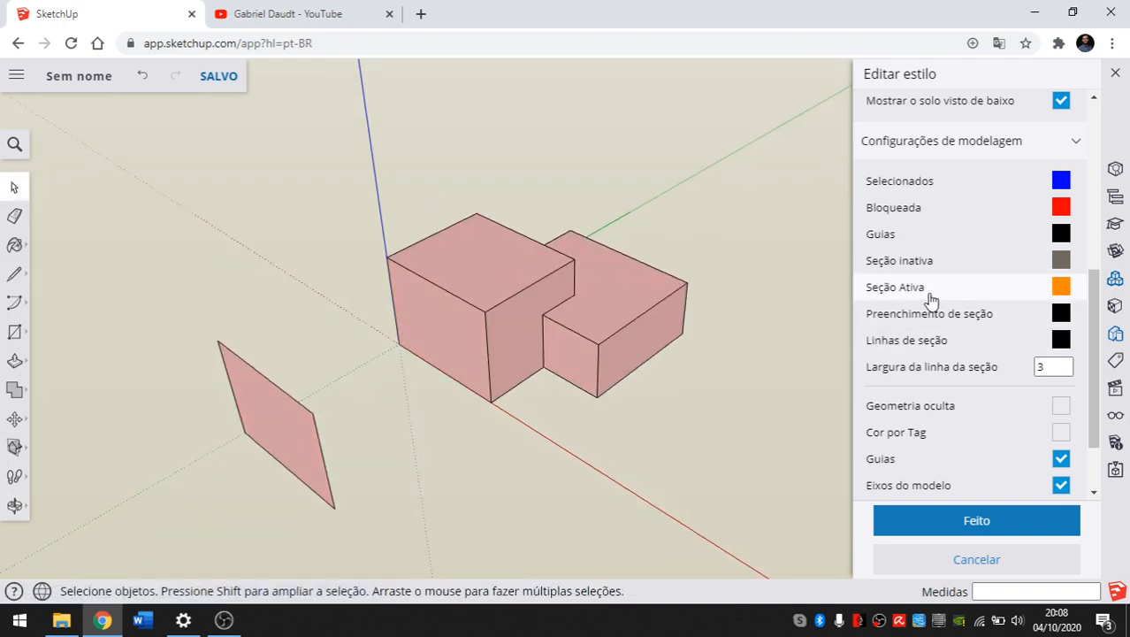
click(26, 457)
click(55, 366)
scroll(495, 292, up, 2)
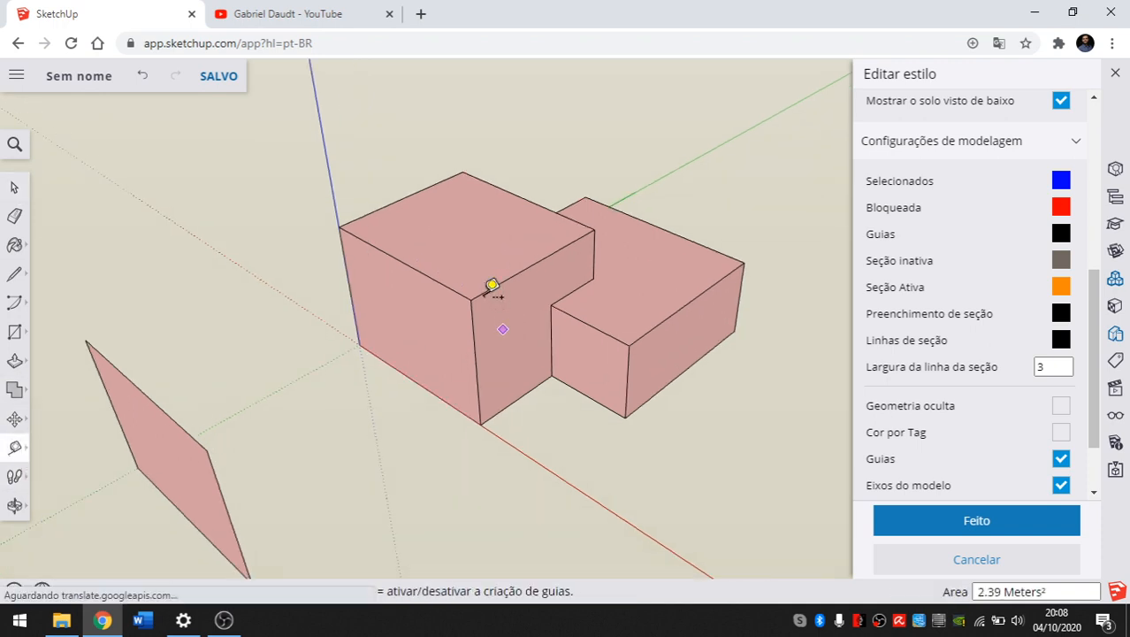
click(447, 285)
click(517, 257)
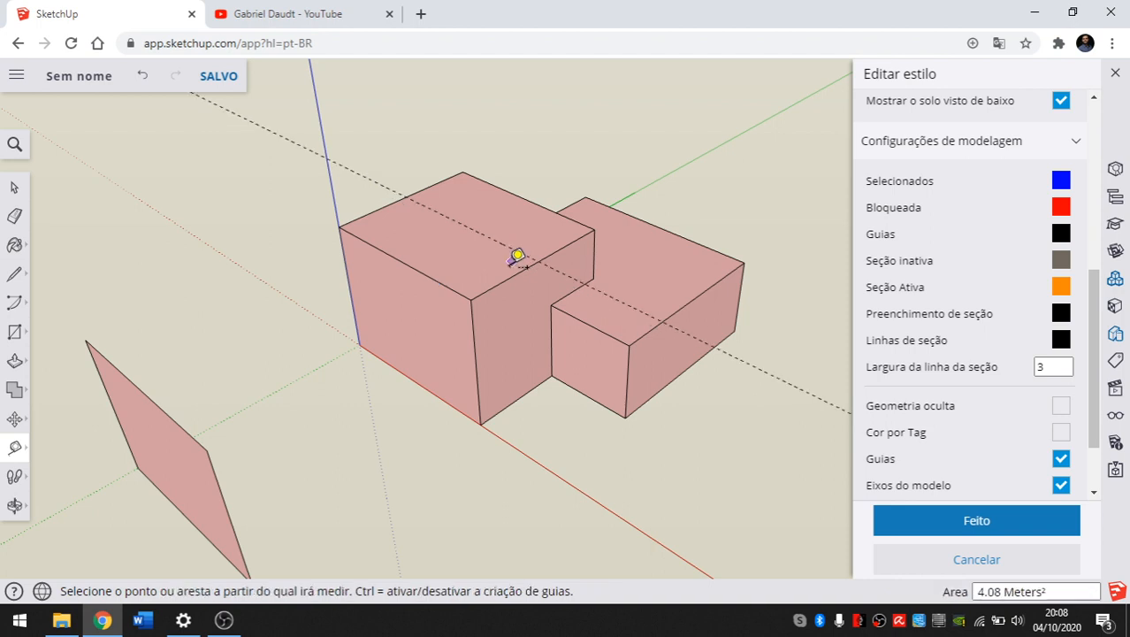
click(513, 259)
click(437, 220)
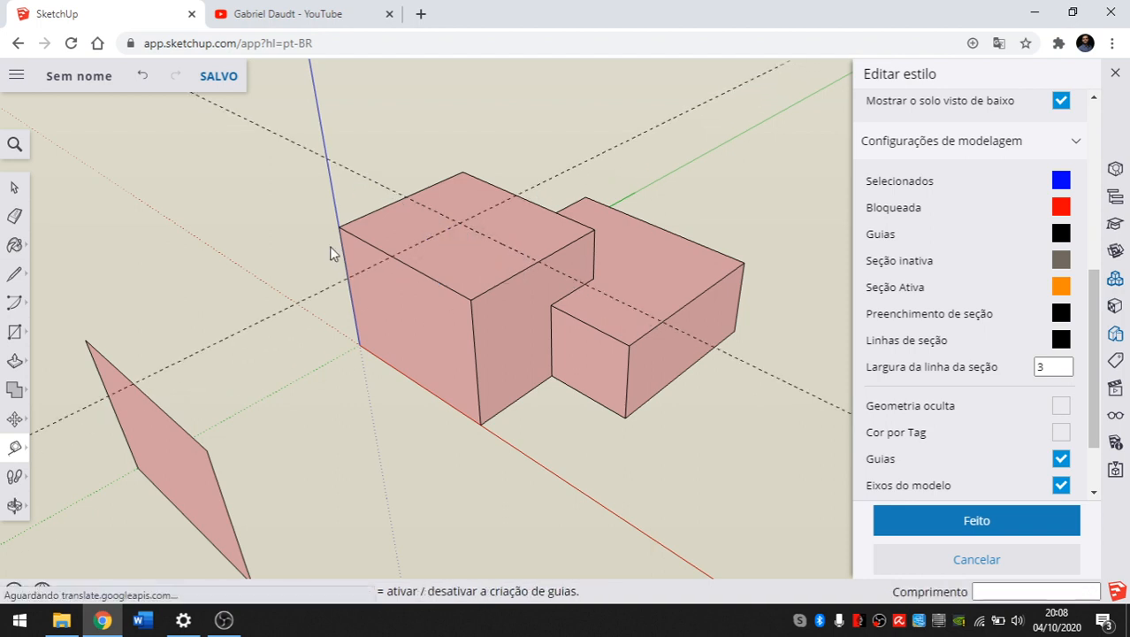
Step: Examine the guides around the boxes and the remaining modelling options, and test Geometria oculta on the boxes
scroll(212, 338, down, 4)
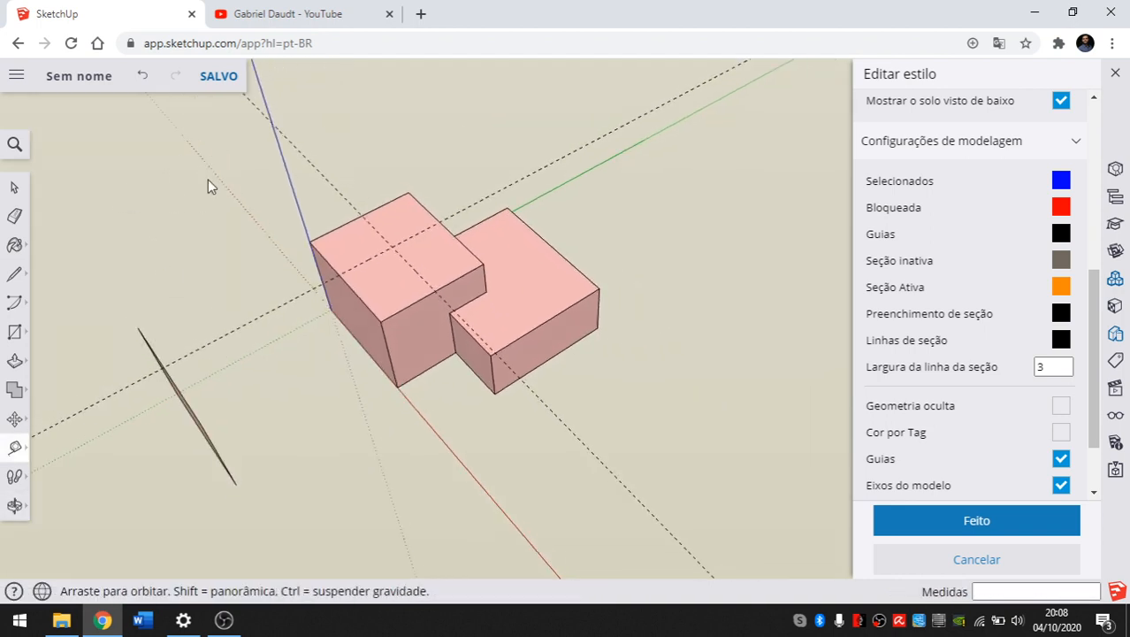
middle_drag(208, 186, 232, 188)
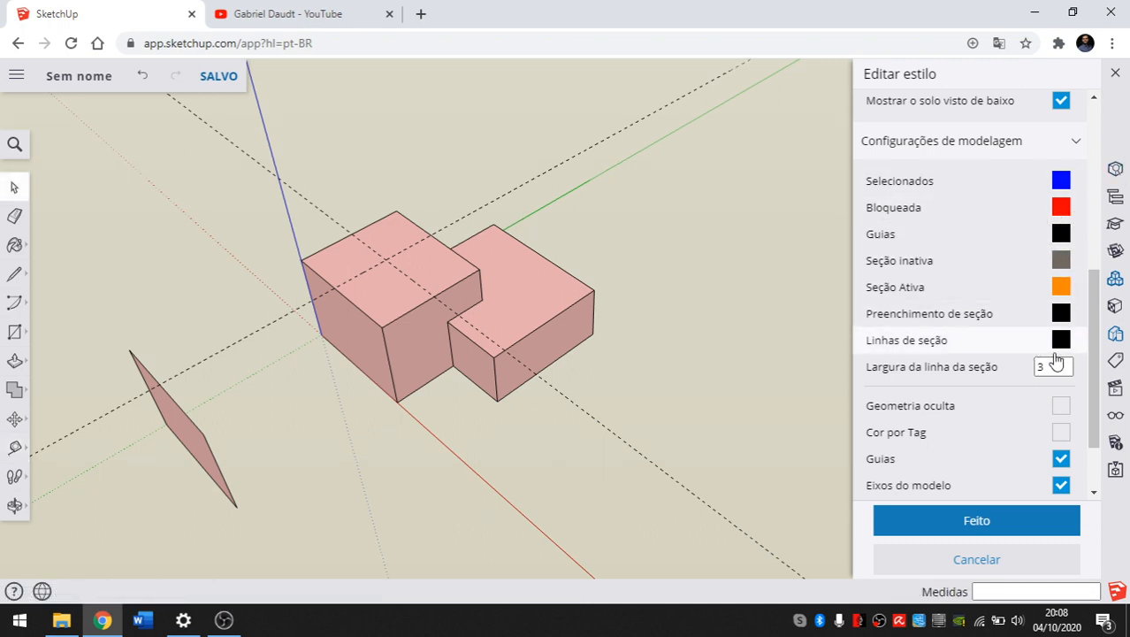
middle_drag(474, 294, 389, 257)
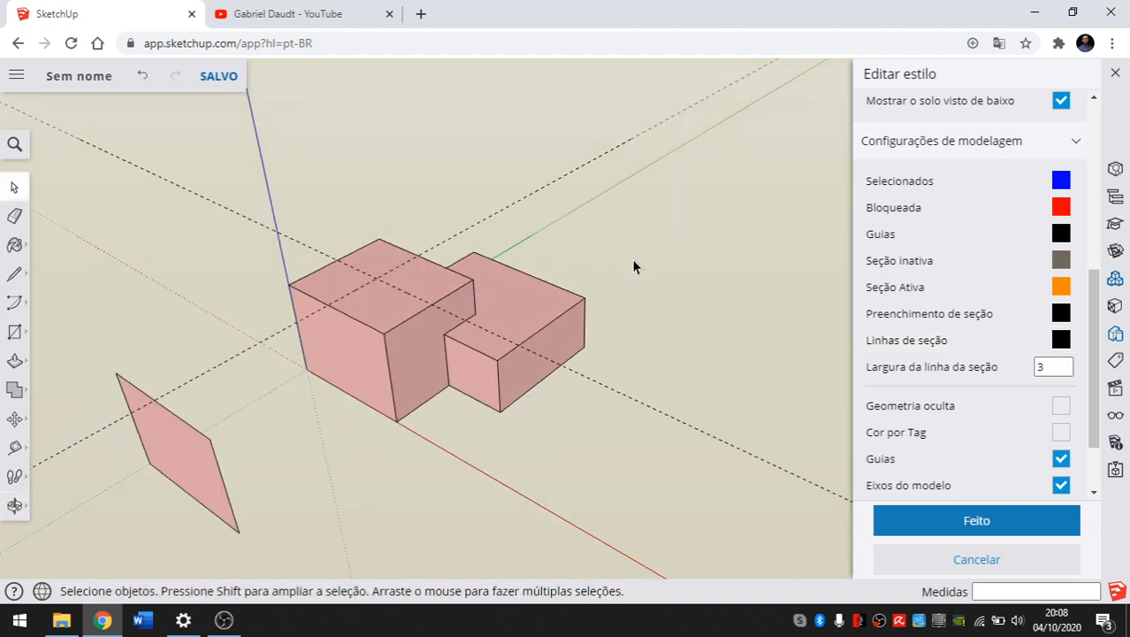
middle_drag(443, 296, 297, 251)
scroll(1017, 250, down, 2)
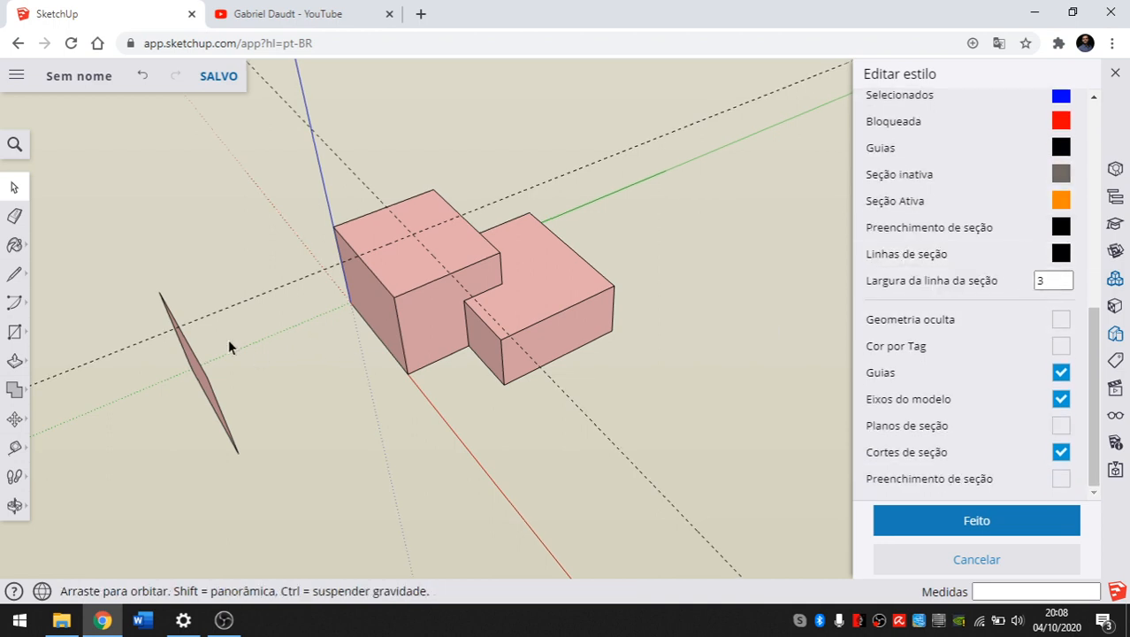
middle_drag(231, 346, 689, 320)
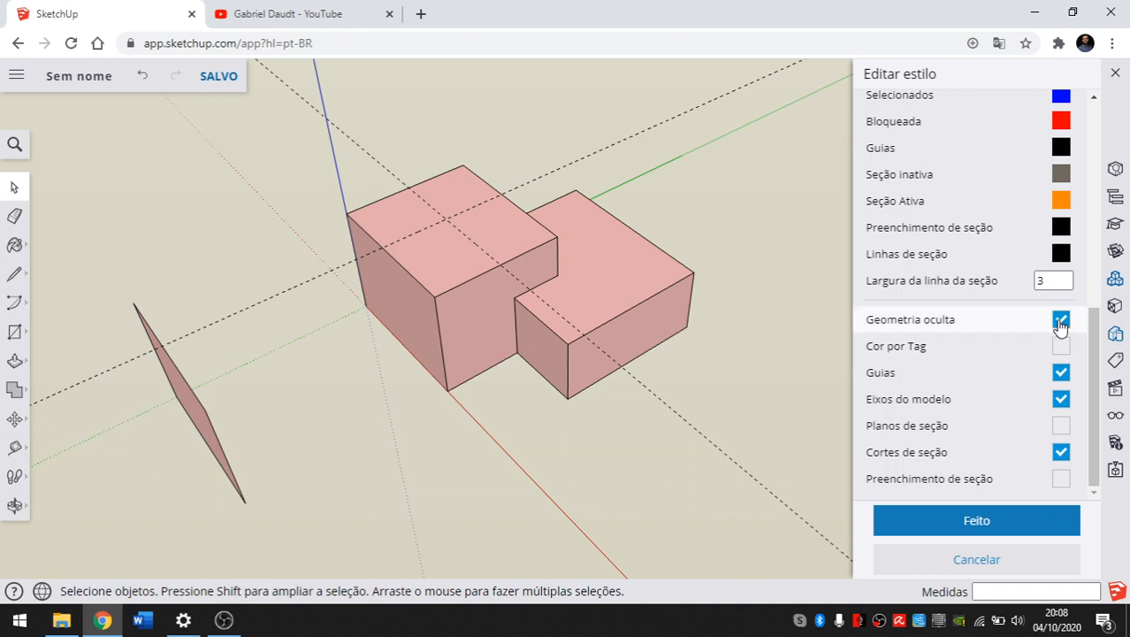
scroll(314, 354, down, 3)
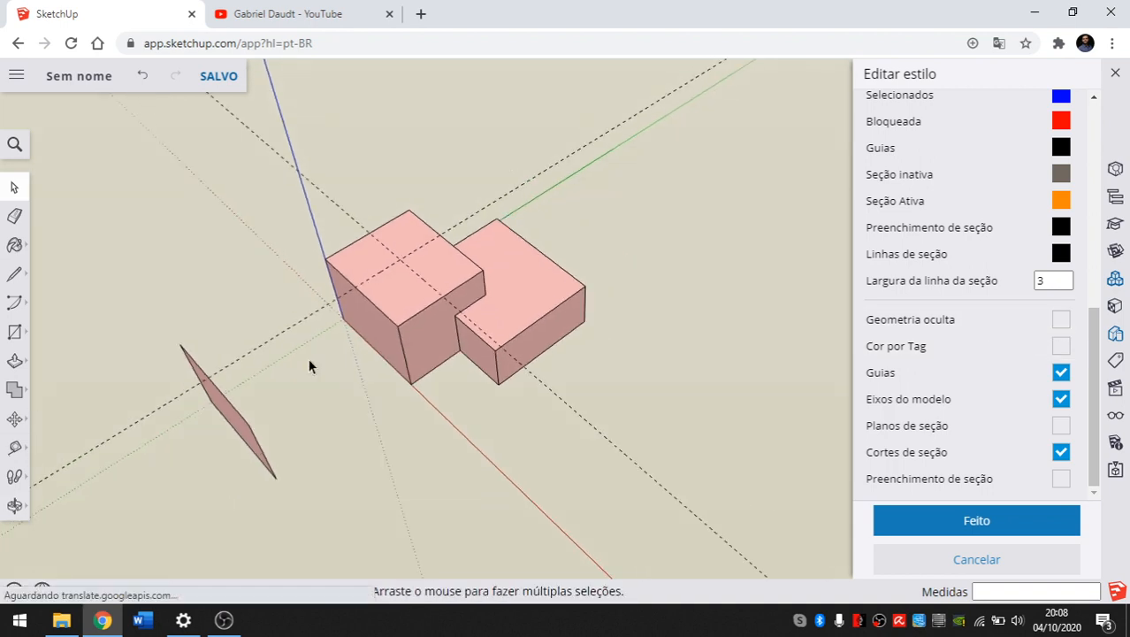
scroll(584, 221, up, 1)
middle_drag(585, 216, 519, 245)
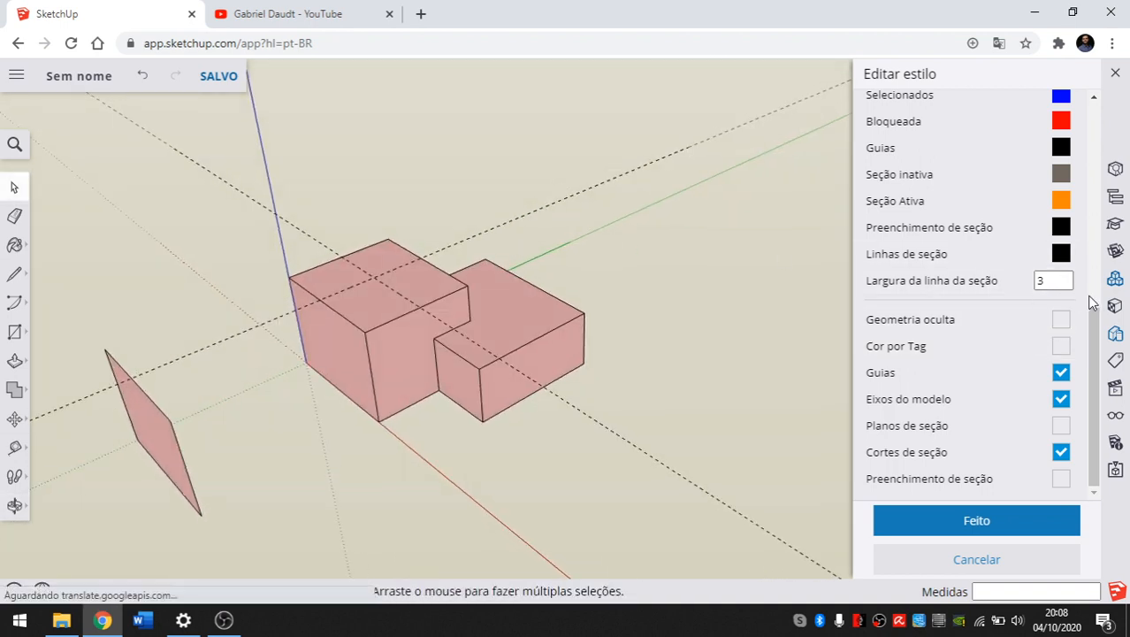
middle_drag(356, 295, 435, 349)
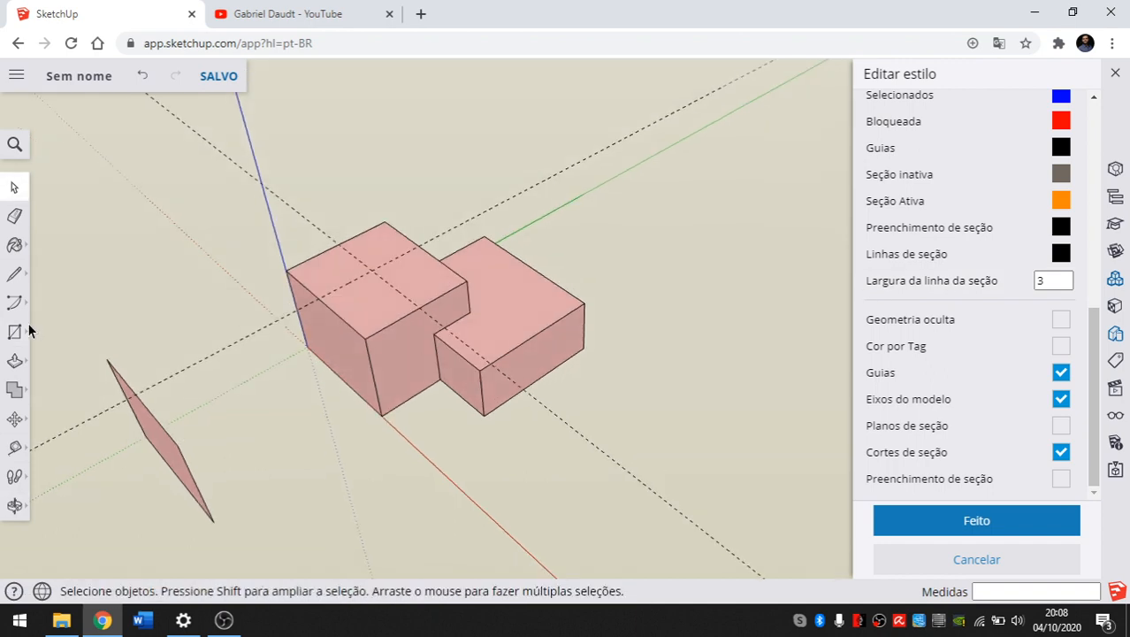
scroll(210, 283, down, 2)
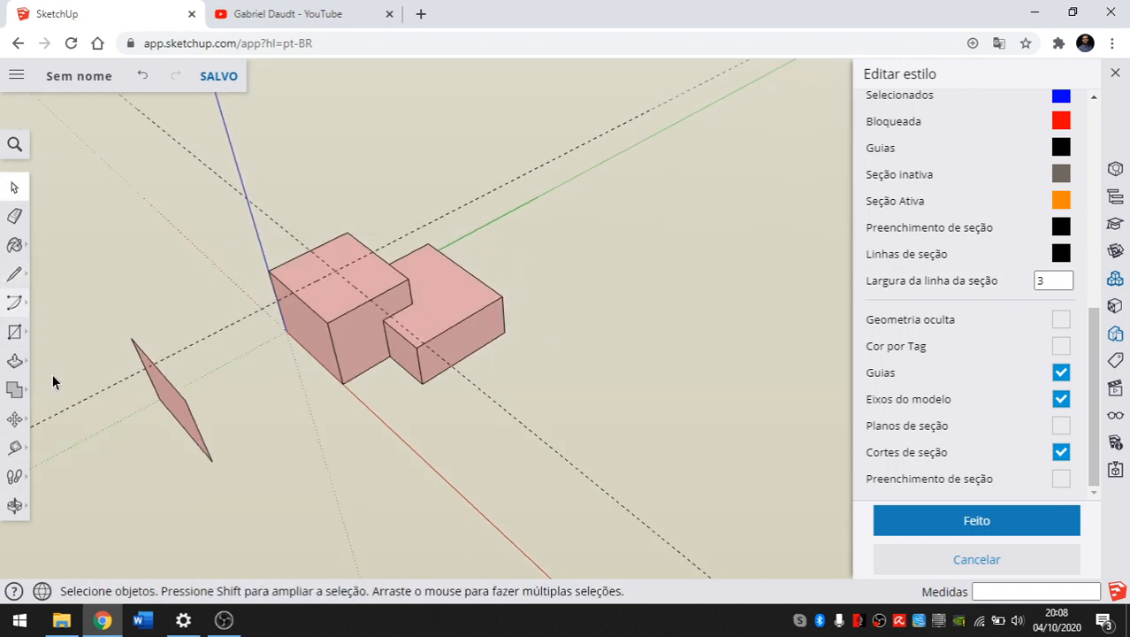
middle_drag(339, 301, 21, 391)
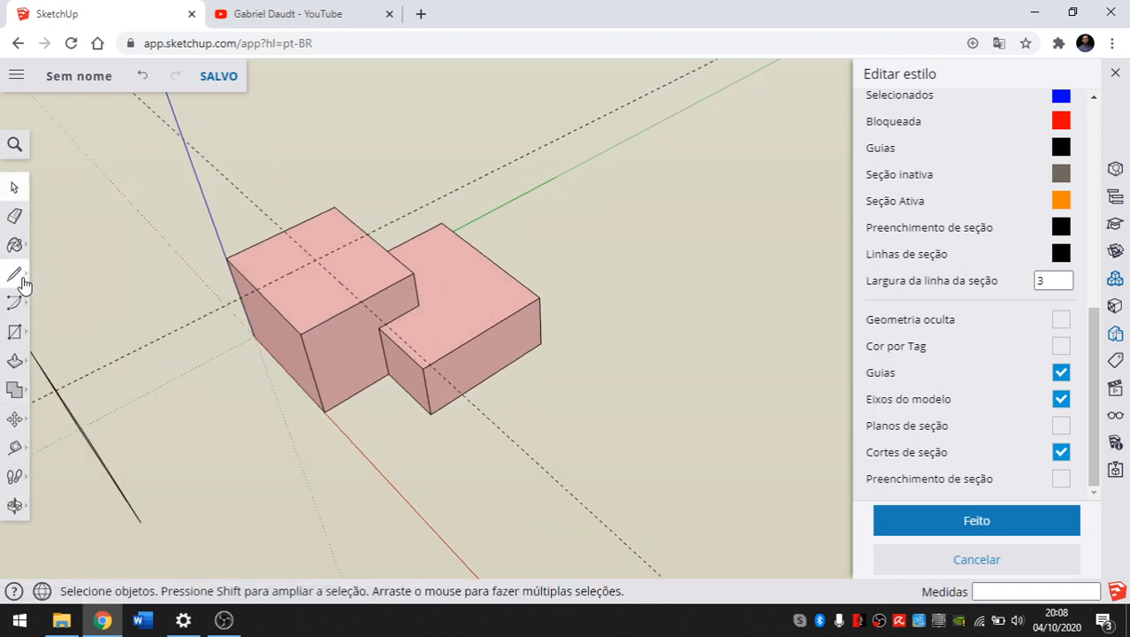
Step: Draw a circle on the ground in the open area beyond the lower box, separate from the boxes
click(14, 332)
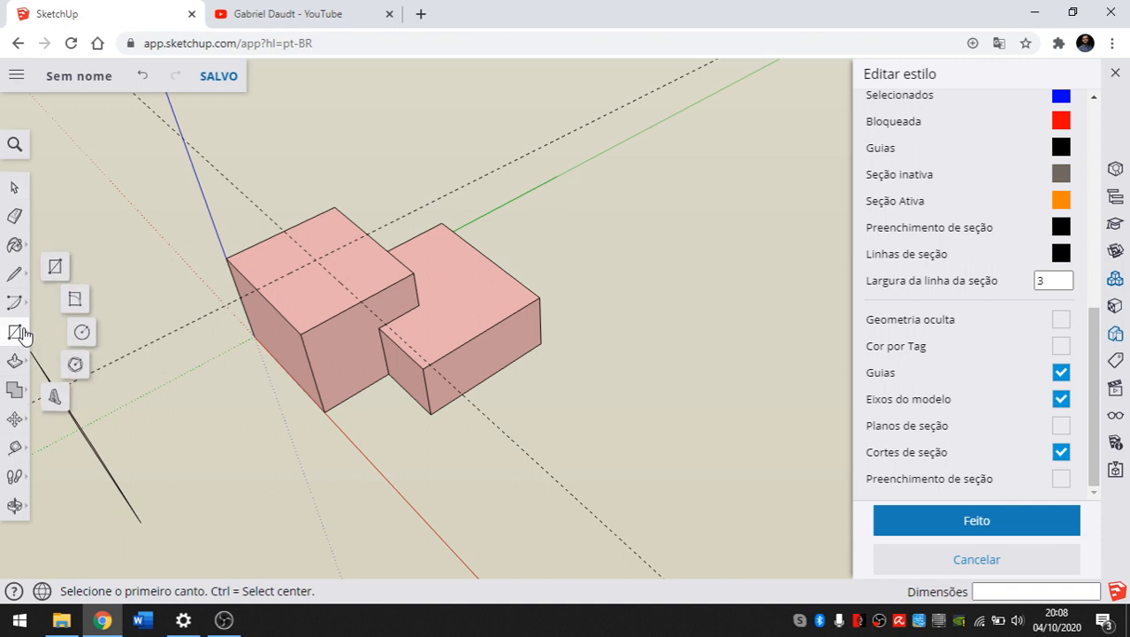
click(84, 333)
scroll(77, 346, down, 2)
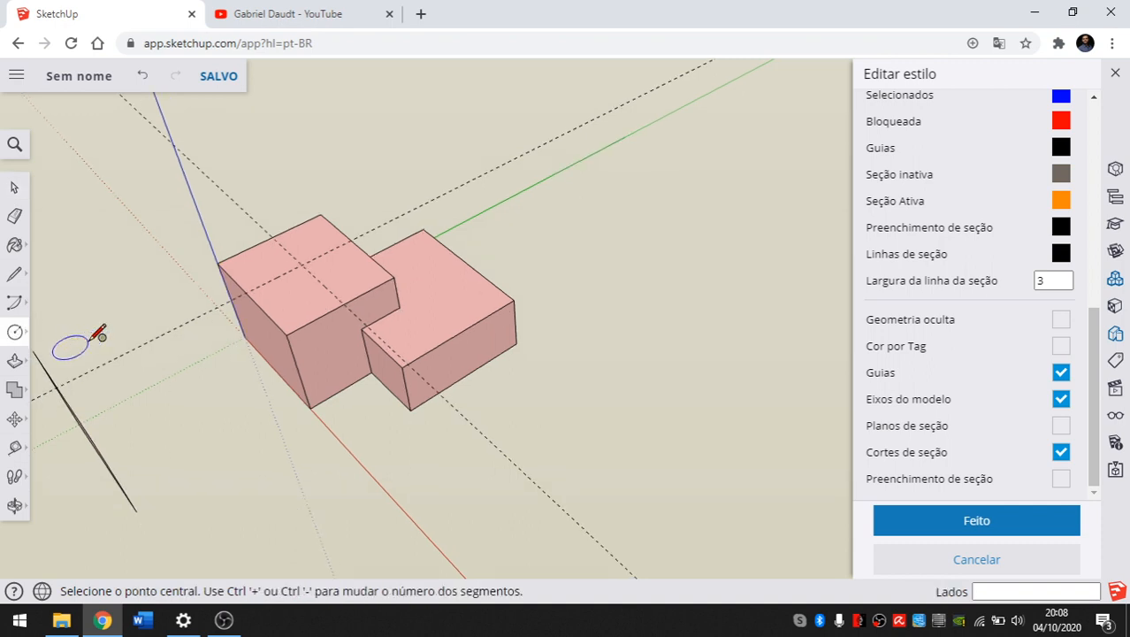
click(648, 312)
click(637, 292)
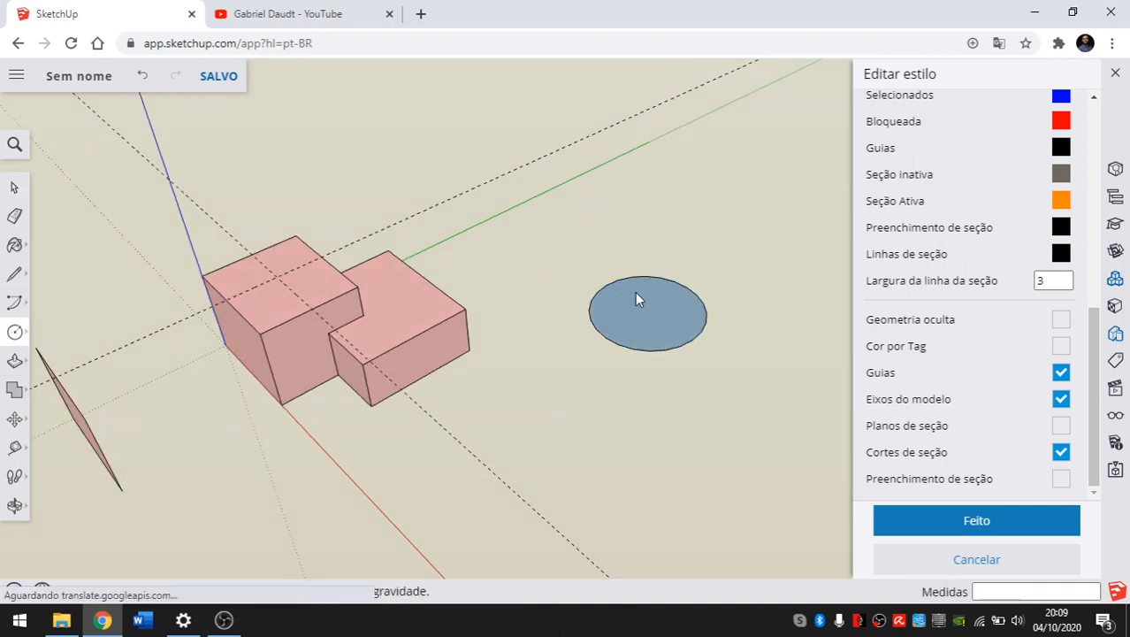
Step: Push/Pull the circle upward about 3.01 m to form a cylinder
key(p)
click(636, 321)
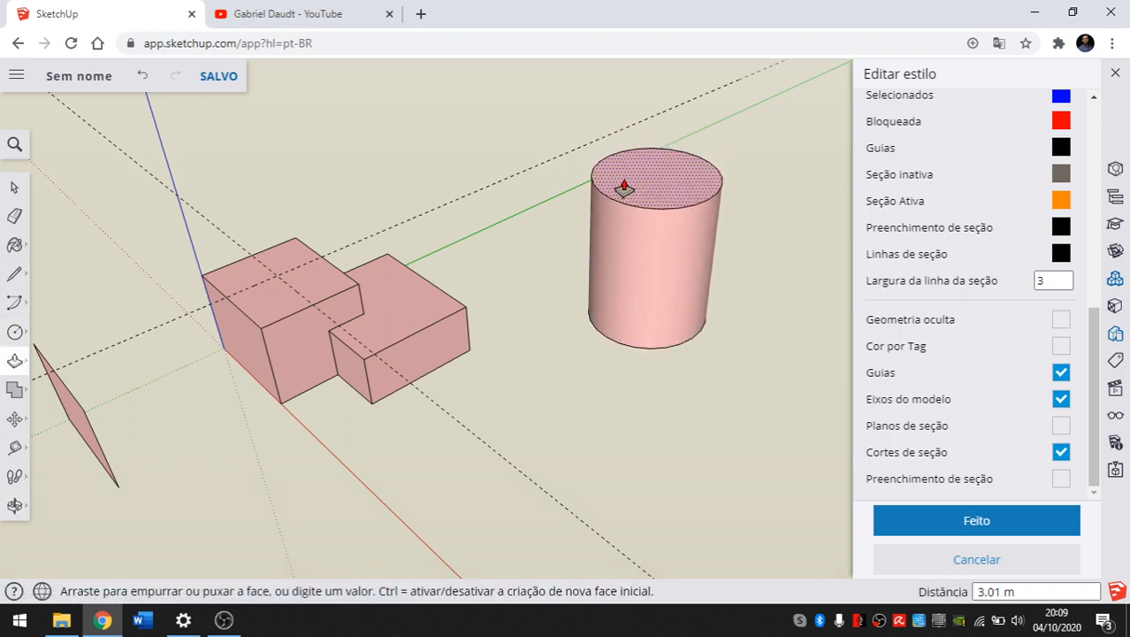
click(623, 187)
scroll(376, 296, up, 2)
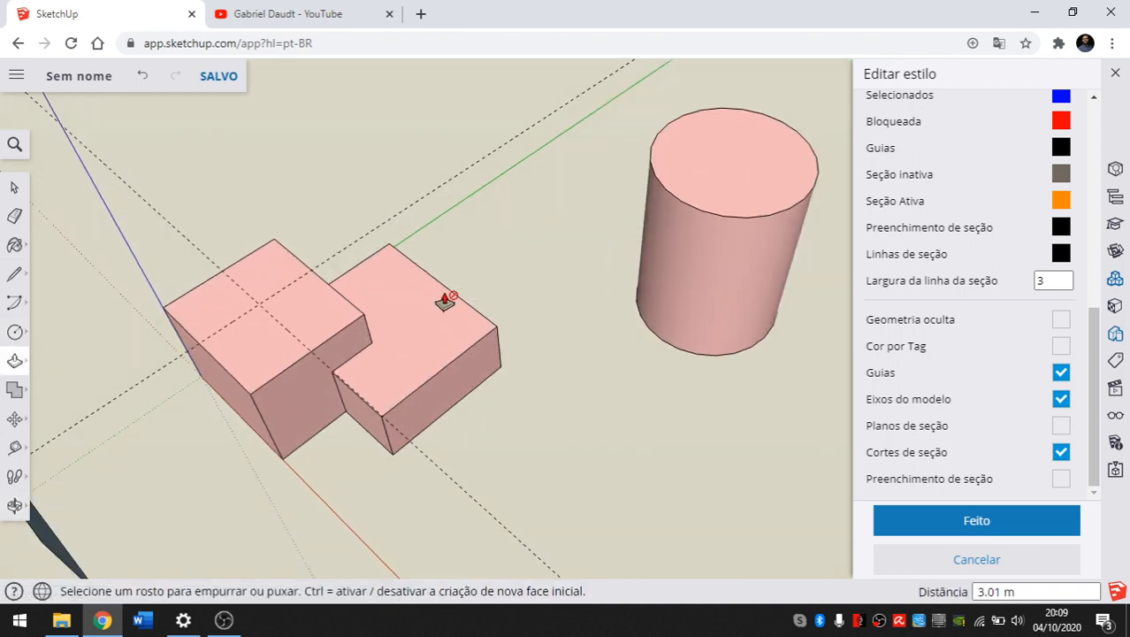
key(space)
Step: Inspect the cylinder's side up close and deselect it, showing Geometria oculta to examine its hidden edges and hiding it again
scroll(522, 310, down, 2)
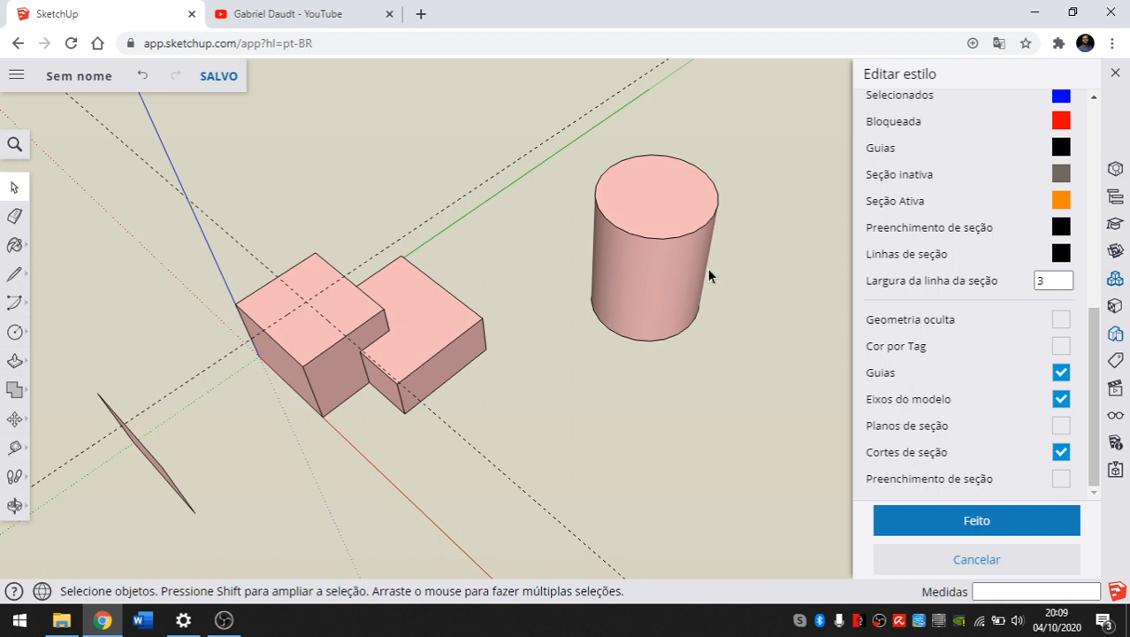
scroll(723, 213, up, 8)
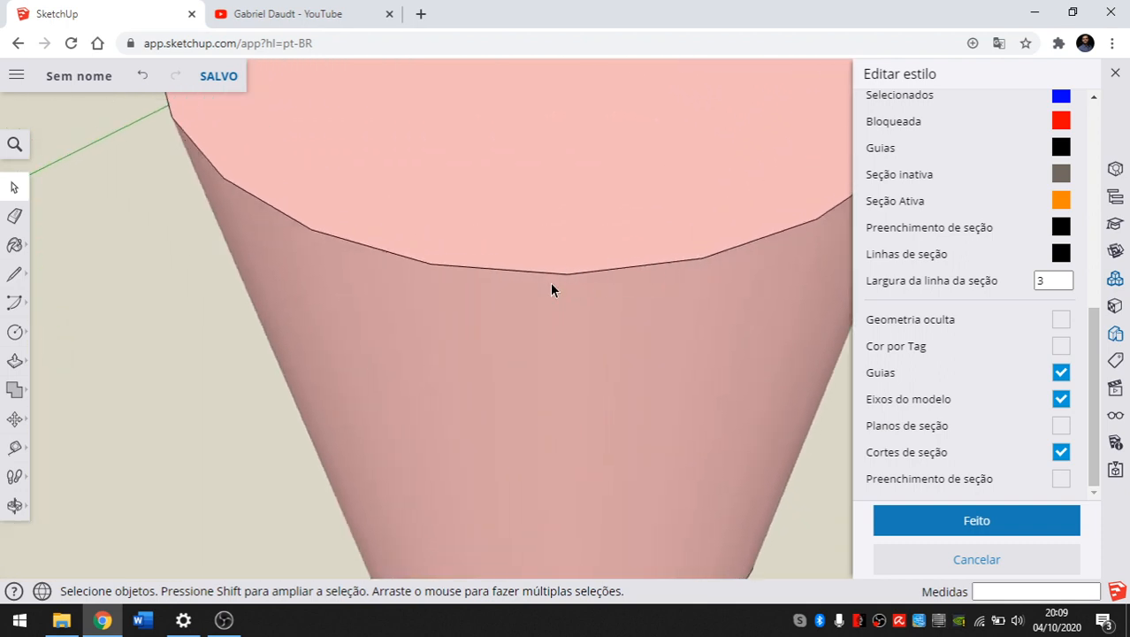
scroll(511, 258, down, 2)
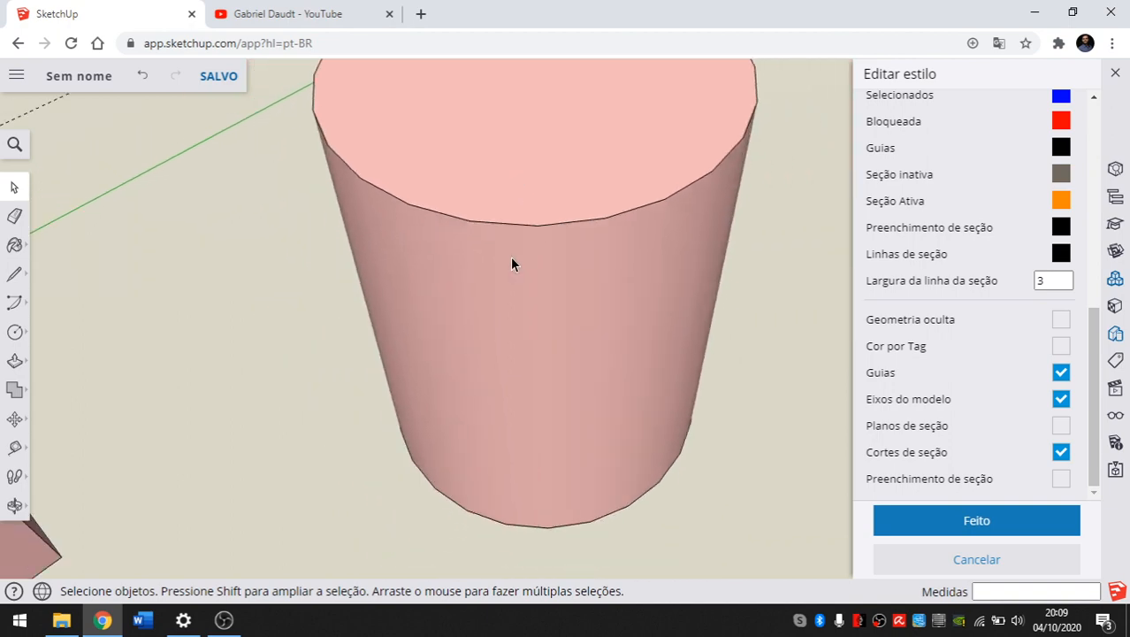
triple_click(510, 257)
scroll(585, 194, down, 1)
key(ctrl+t)
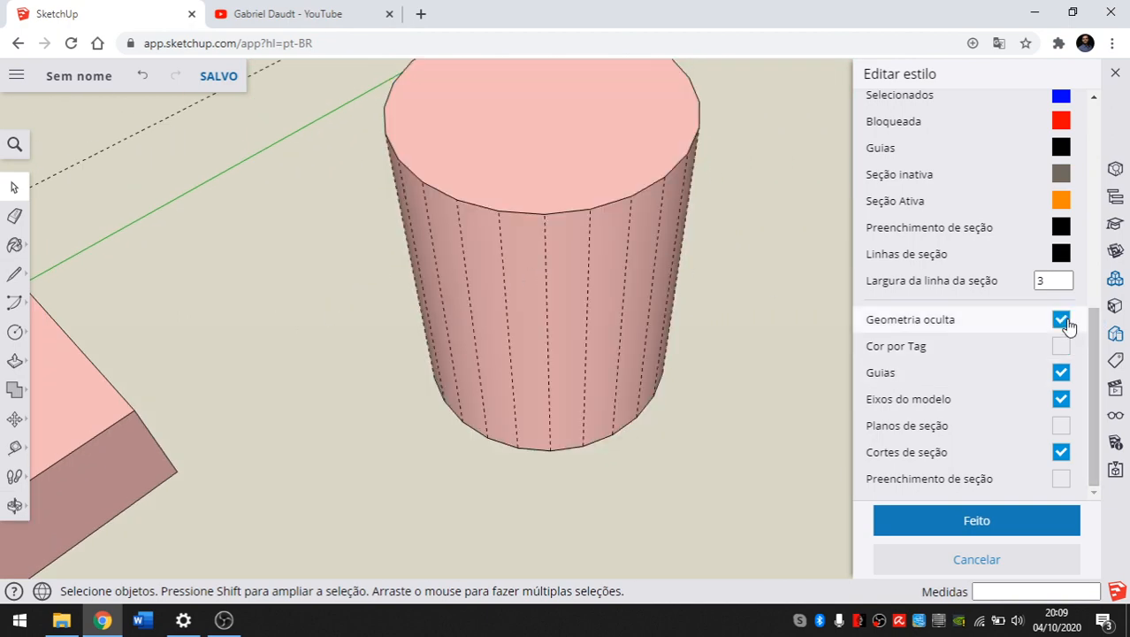
scroll(477, 206, down, 3)
middle_drag(595, 177, 414, 315)
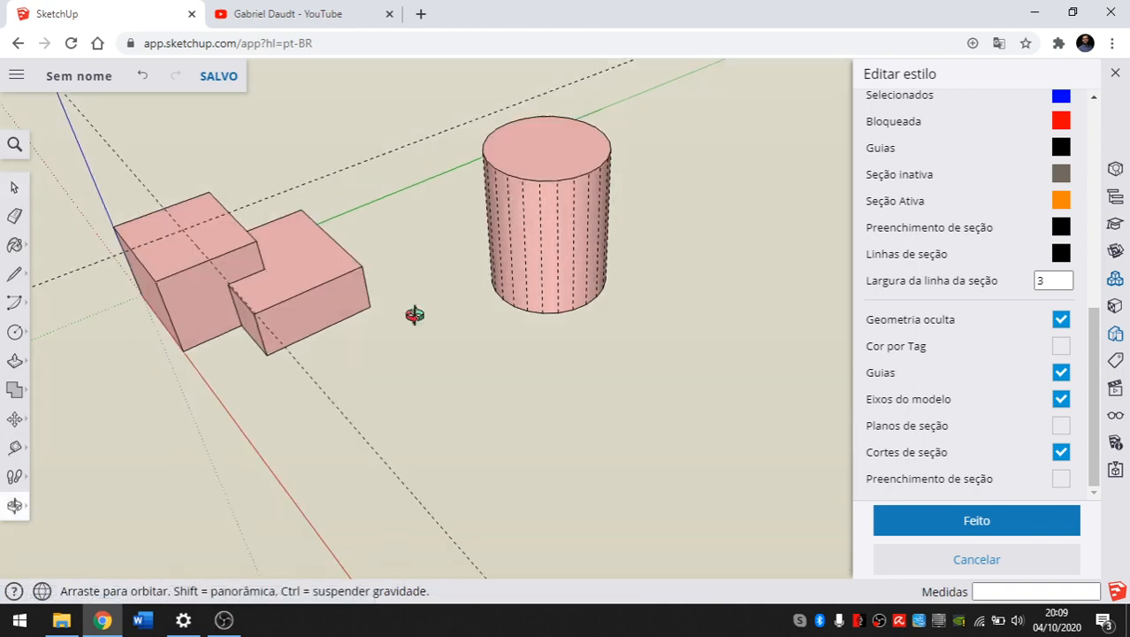
scroll(563, 200, up, 5)
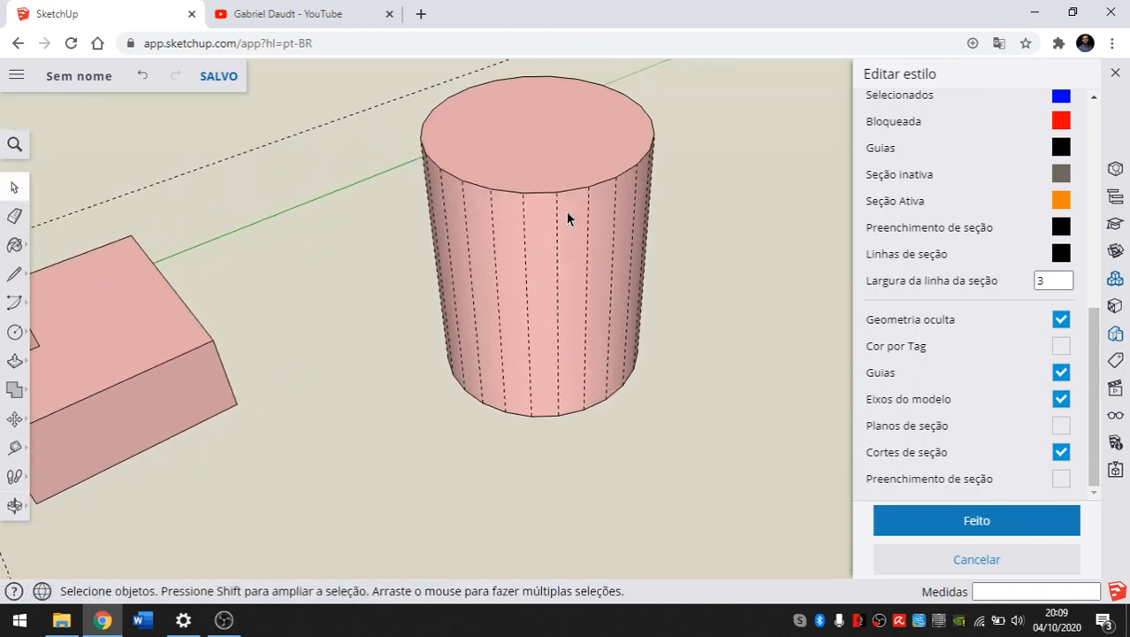
scroll(619, 209, down, 5)
scroll(584, 203, up, 4)
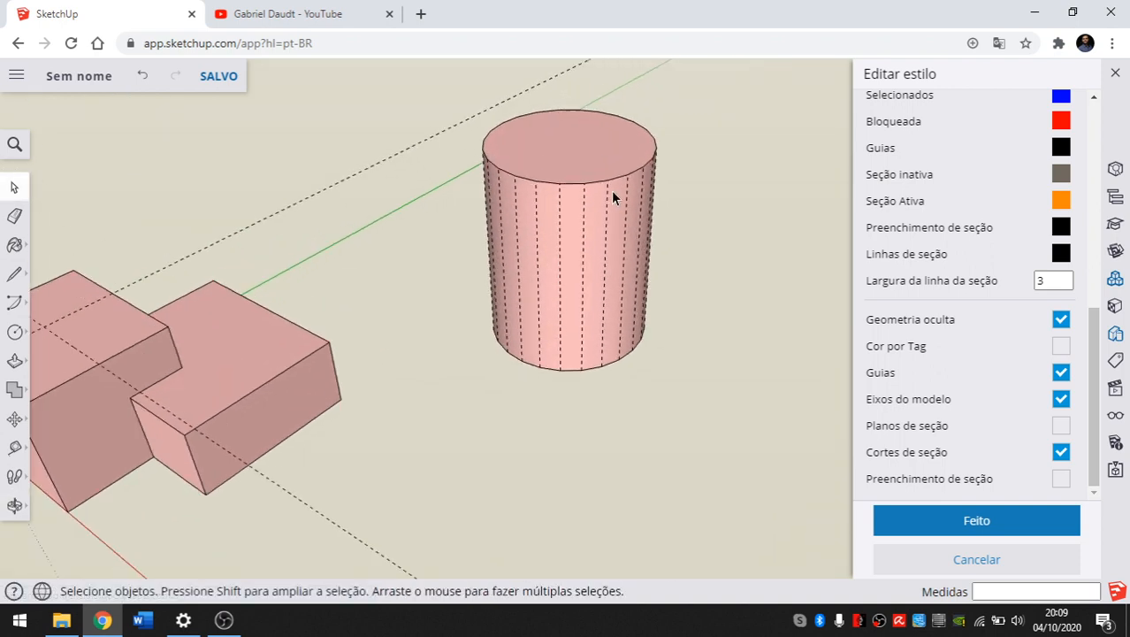
click(1062, 320)
middle_drag(651, 307, 709, 301)
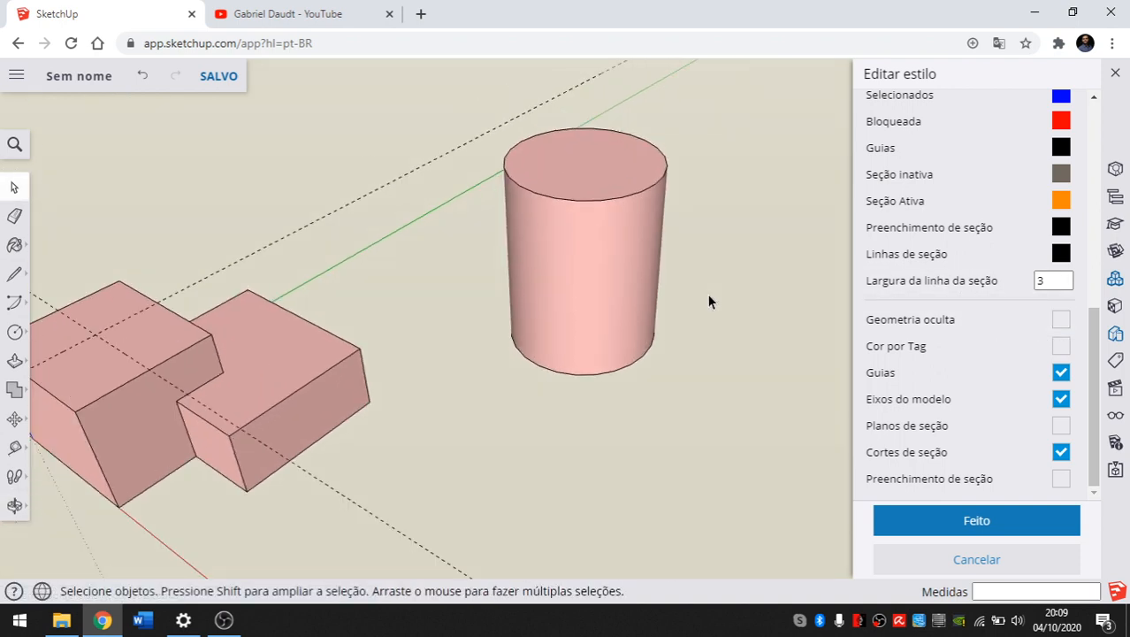
Step: Look through the display options from Cor por Tag to Preenchimento de seção while viewing the boxes, guides and cylinder
scroll(709, 298, down, 3)
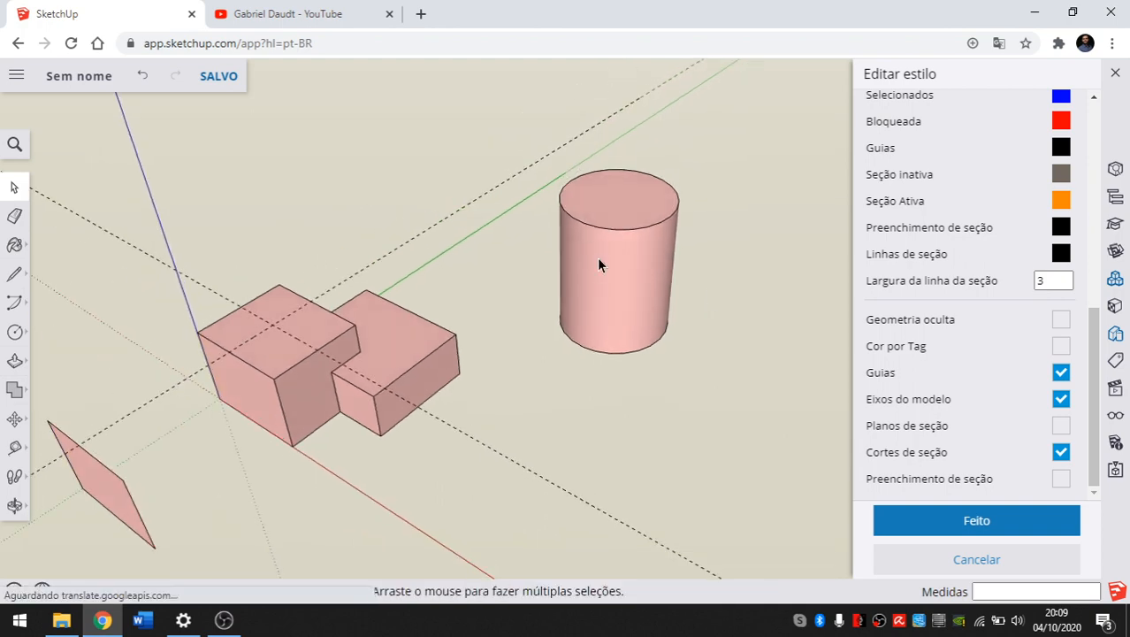
mouse_move(625, 223)
middle_down()
mouse_move(371, 224)
mouse_move(637, 230)
middle_up()
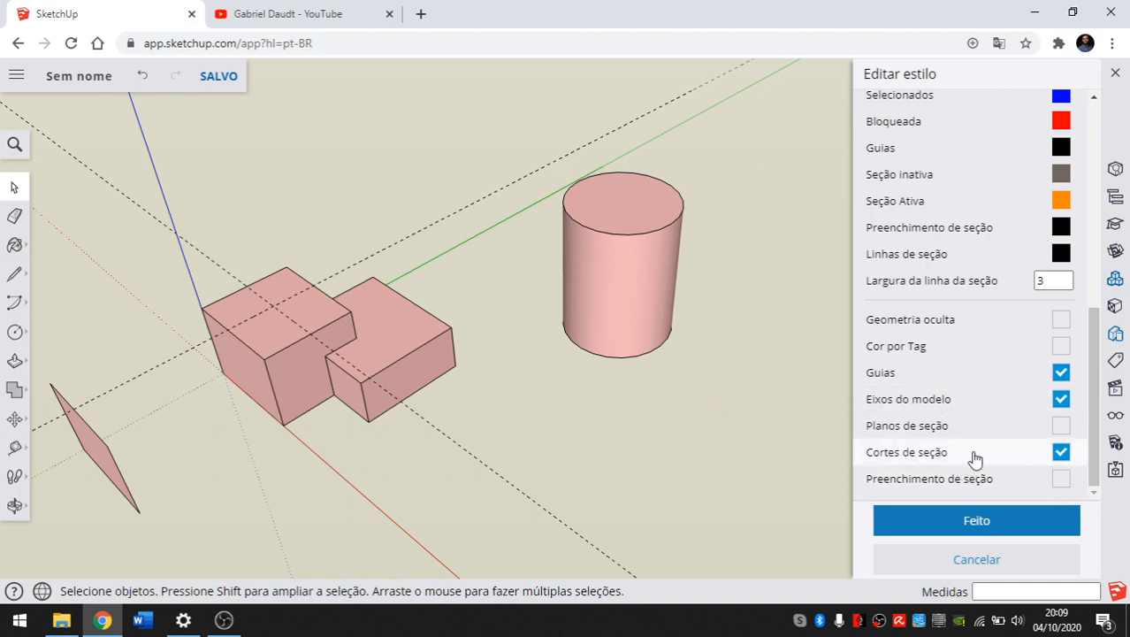
middle_drag(387, 285, 399, 301)
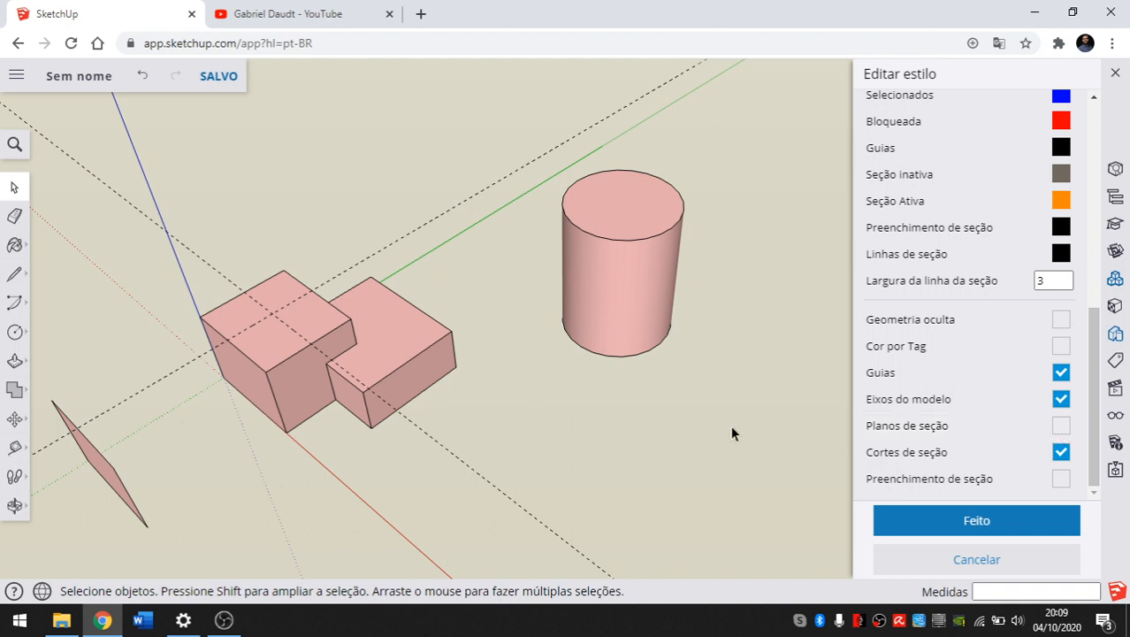
middle_drag(377, 319, 424, 272)
scroll(637, 265, up, 4)
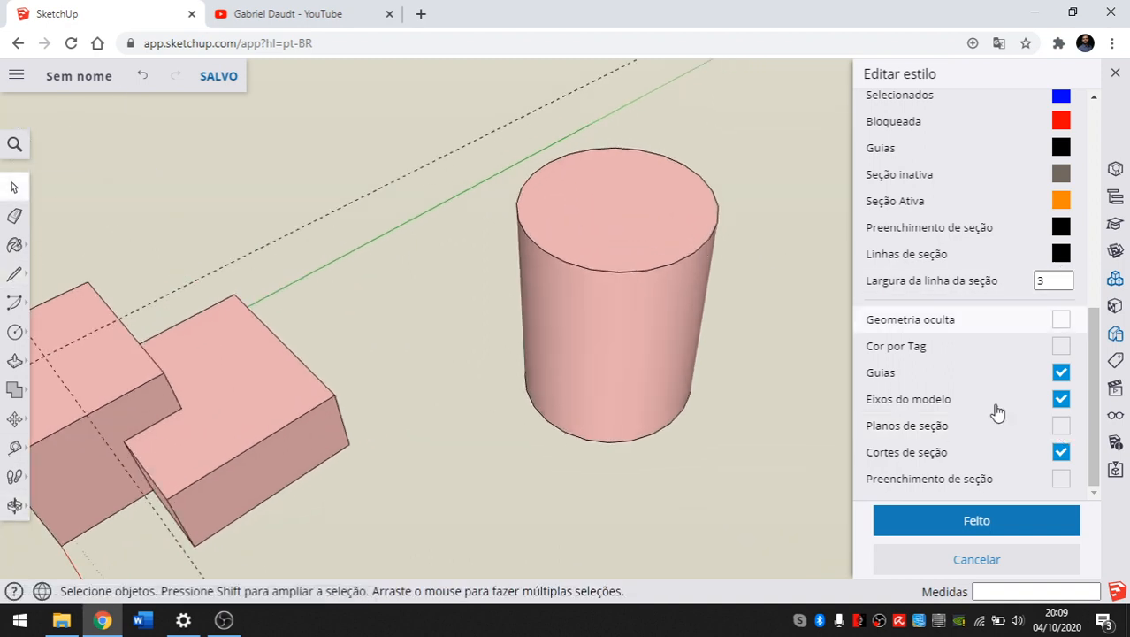
scroll(750, 435, down, 2)
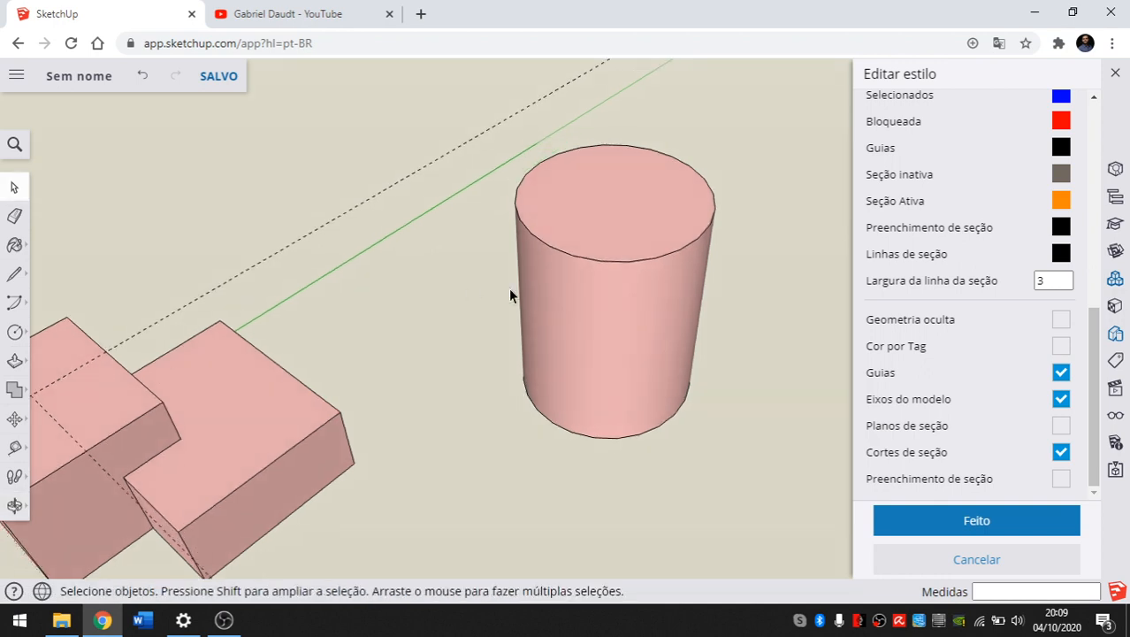
scroll(512, 294, down, 3)
scroll(90, 394, up, 2)
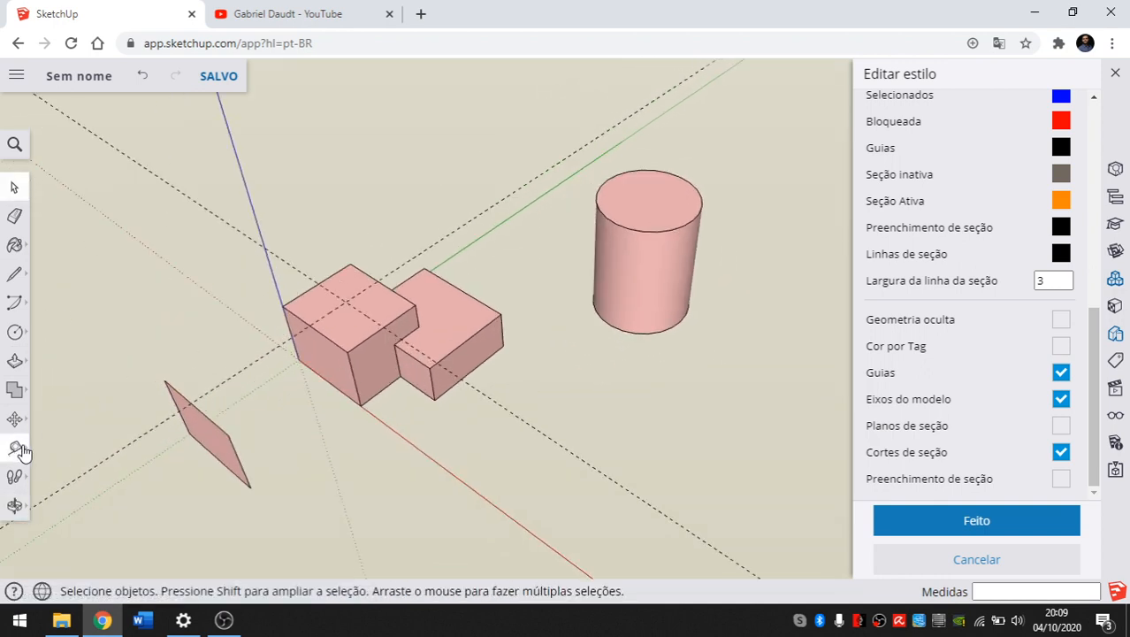
Step: Place a horizontal section plane on the top face of the taller box so it also cuts the cylinder
click(20, 447)
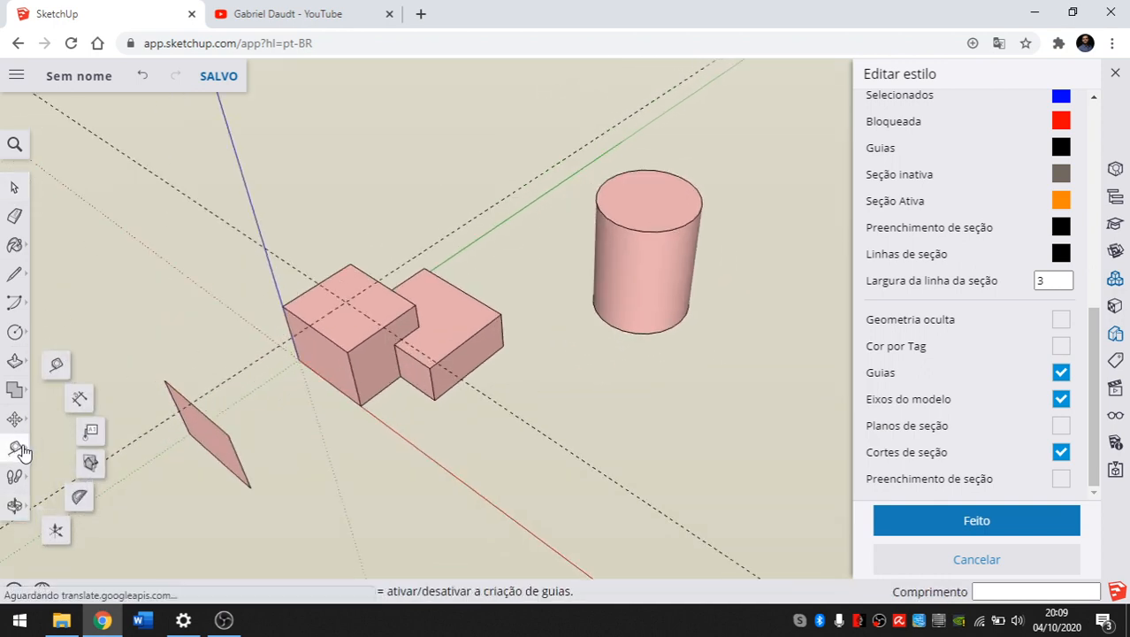
click(92, 472)
middle_drag(511, 319, 381, 339)
scroll(381, 339, up, 6)
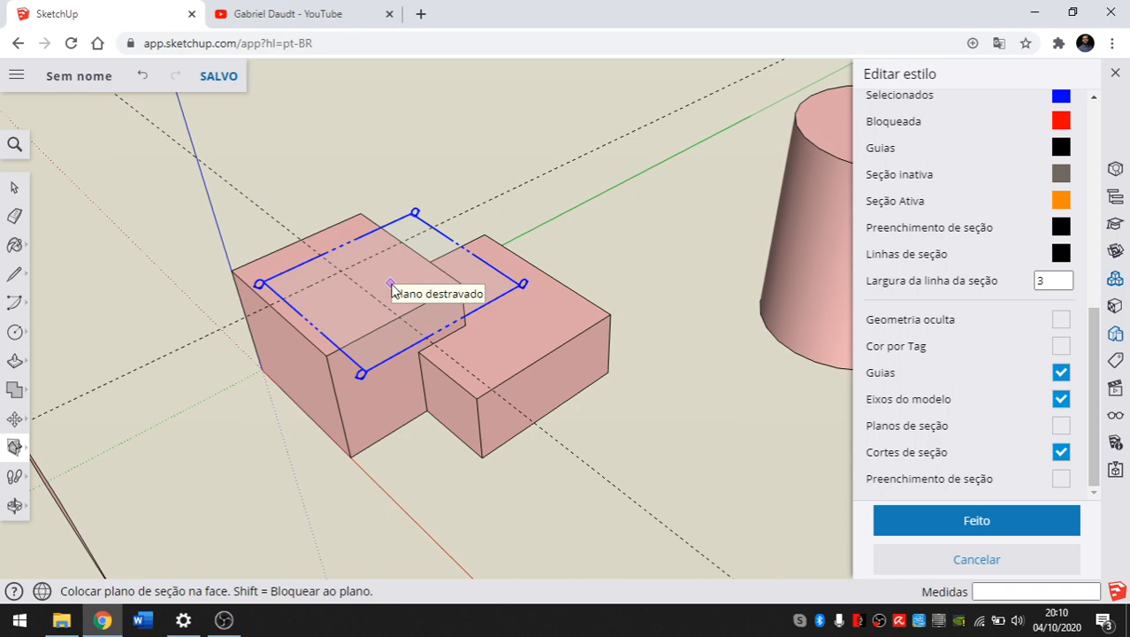
click(394, 289)
key(t)
scroll(328, 267, down, 5)
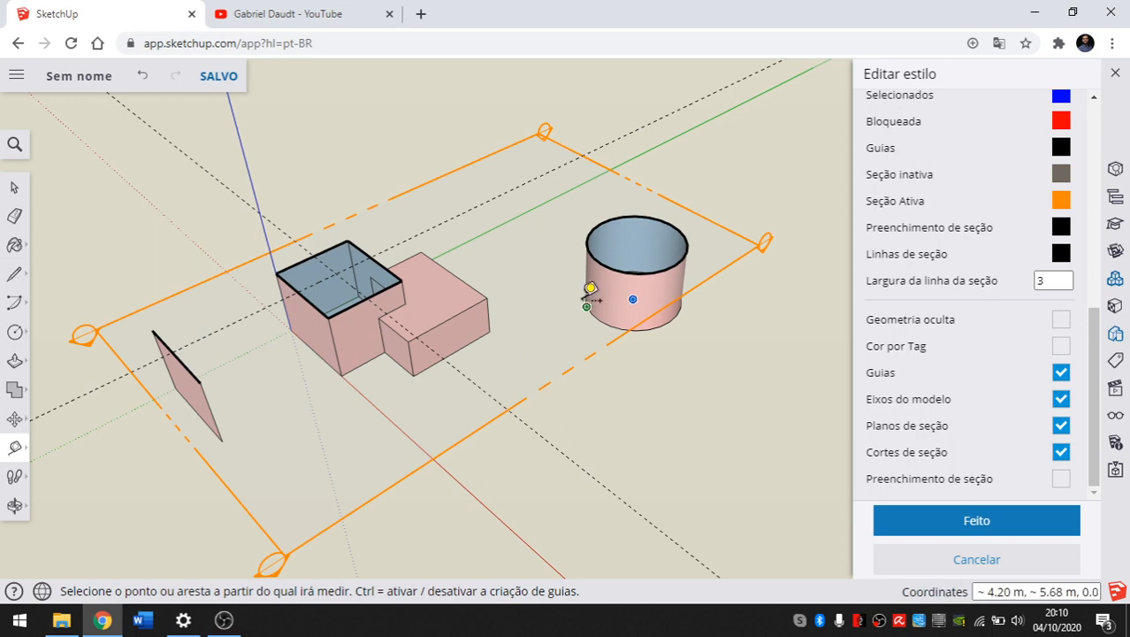
key(space)
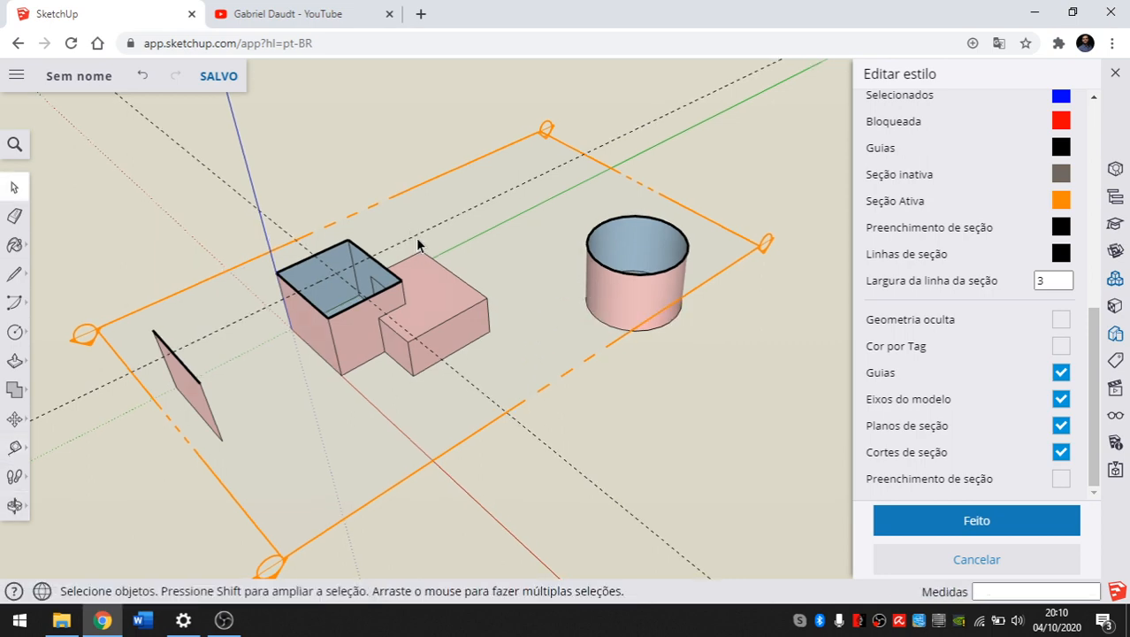
Step: Inspect the hollow cuts of the box and cylinder, and turn on Preenchimento de seção in the style
middle_drag(420, 243, 253, 270)
middle_drag(343, 258, 283, 263)
scroll(357, 283, down, 2)
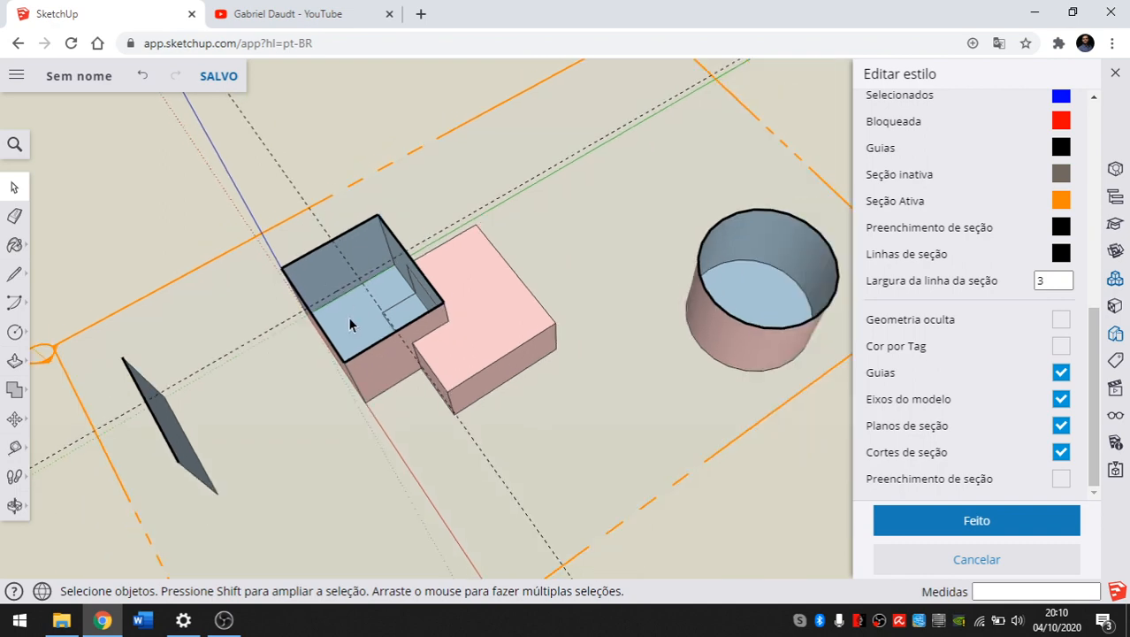
scroll(350, 325, down, 2)
middle_drag(346, 323, 636, 361)
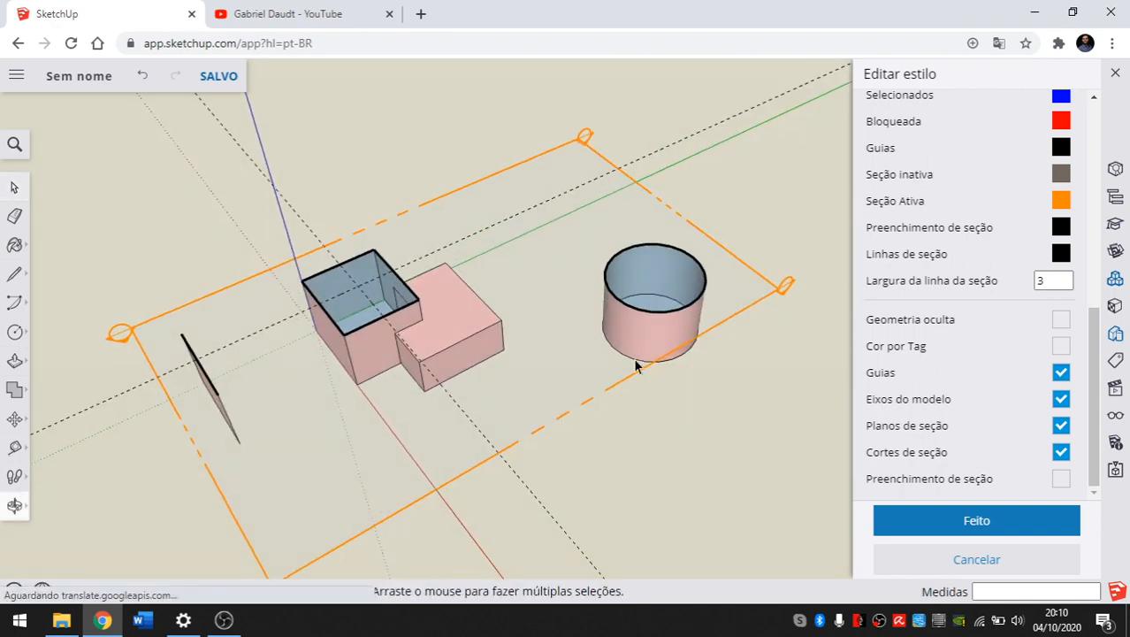
click(1064, 482)
Step: Draw a large rectangle on the ground in the open area beyond the cylinder, below the green axis
middle_drag(550, 369, 5, 338)
scroll(203, 348, down, 2)
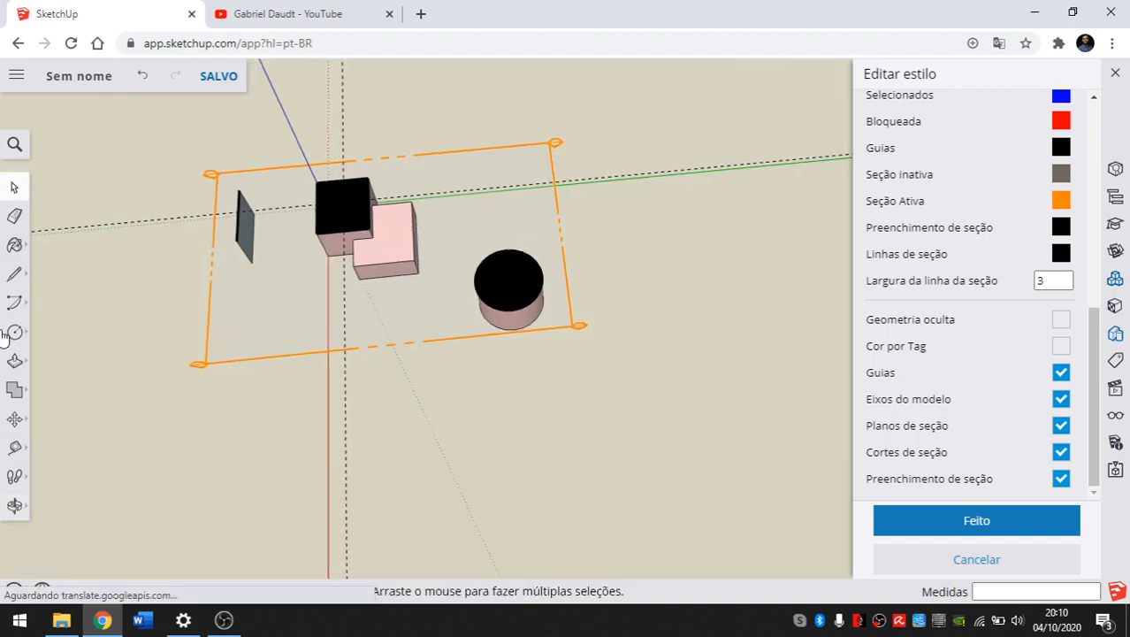
scroll(351, 278, down, 2)
scroll(690, 152, up, 3)
scroll(698, 155, up, 2)
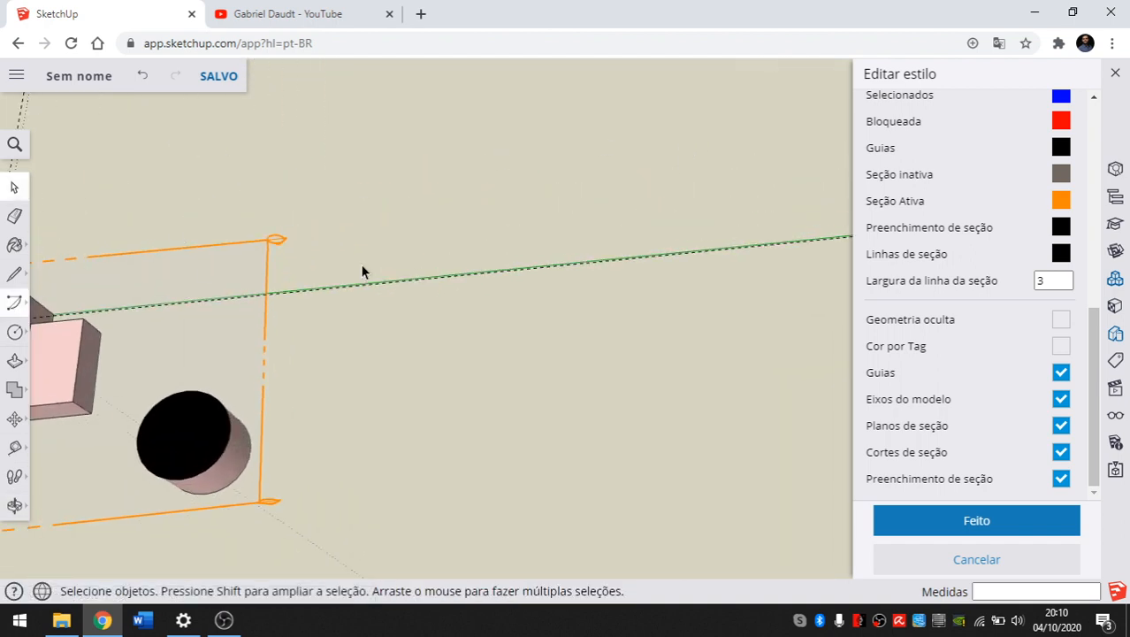
scroll(452, 346, down, 4)
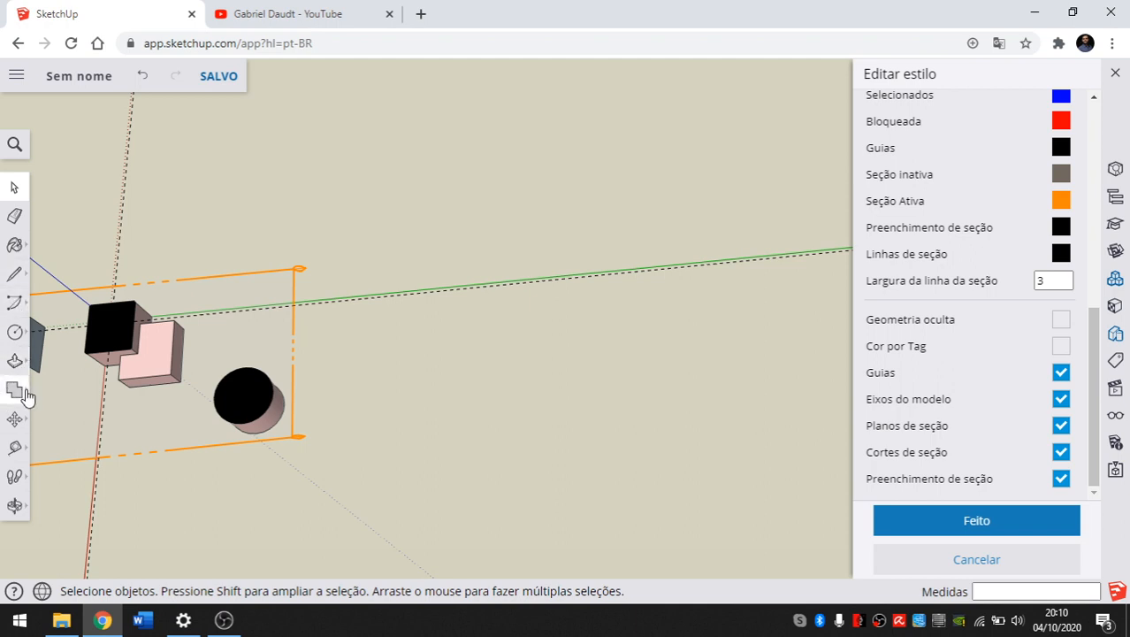
click(24, 336)
click(53, 264)
click(418, 403)
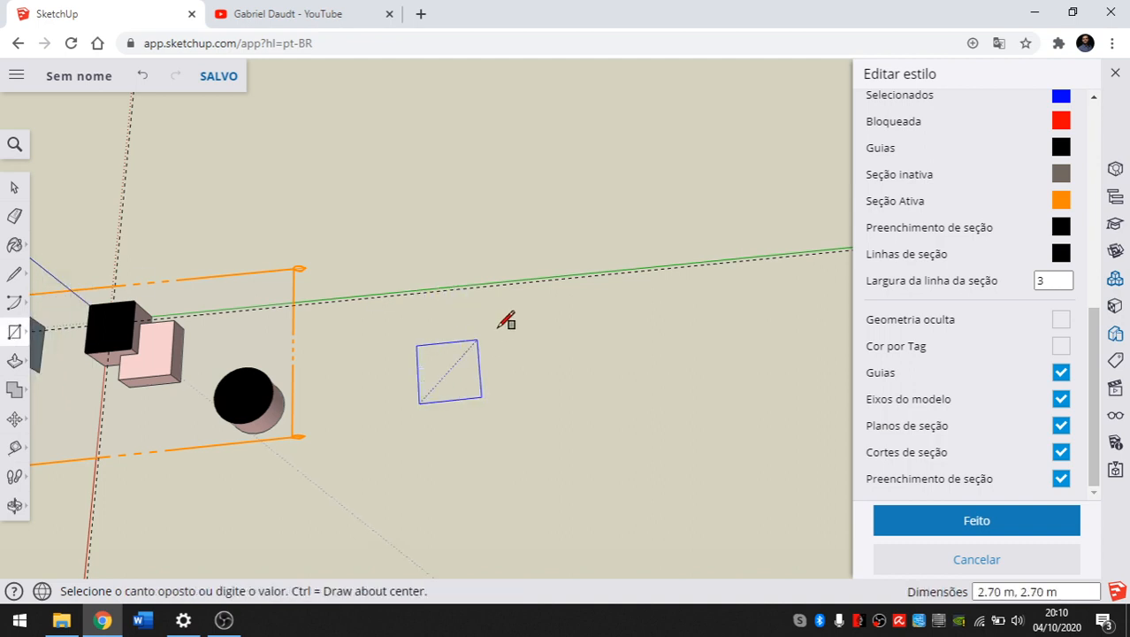
click(586, 280)
scroll(502, 329, up, 5)
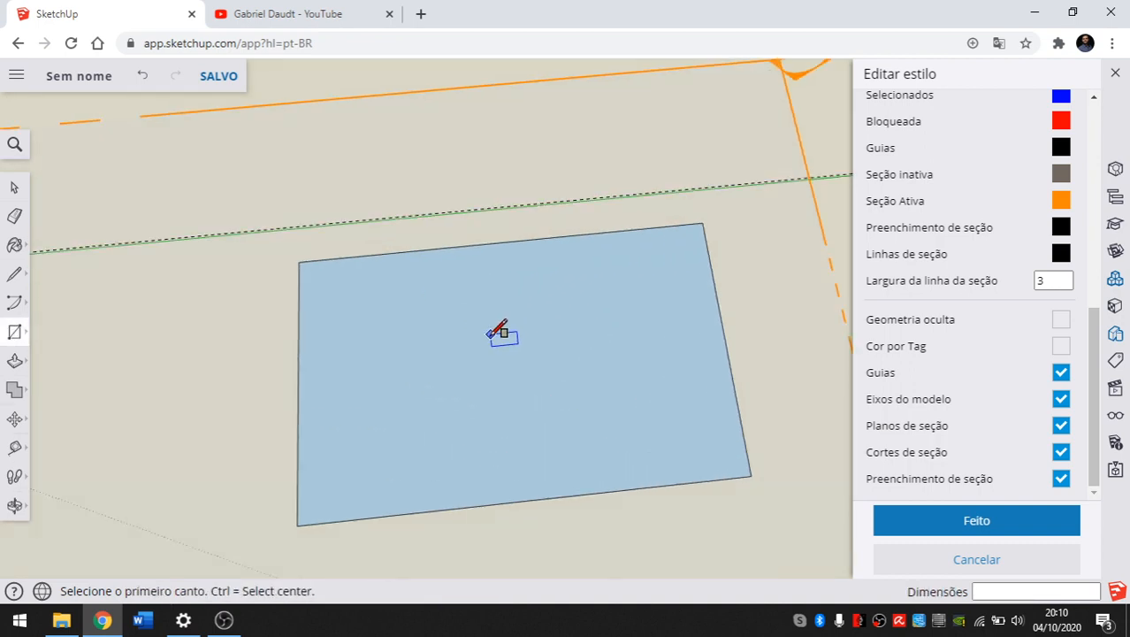
Step: Offset the new rectangle's outline inward by about 0.58 m to form a border strip
key(space)
scroll(436, 360, down, 2)
click(440, 368)
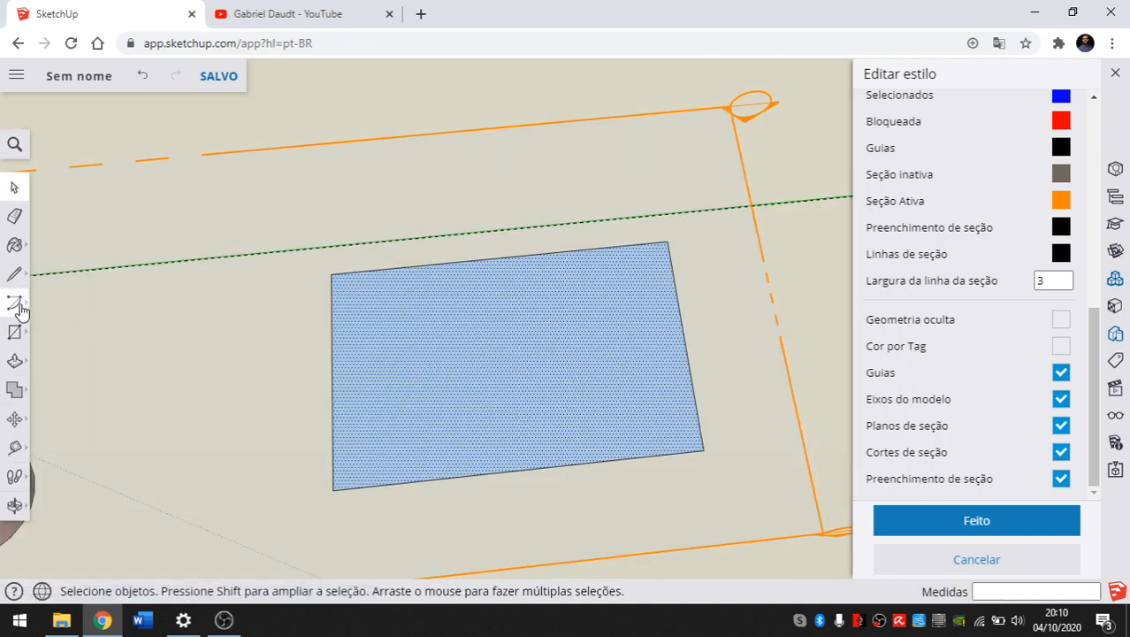
click(22, 365)
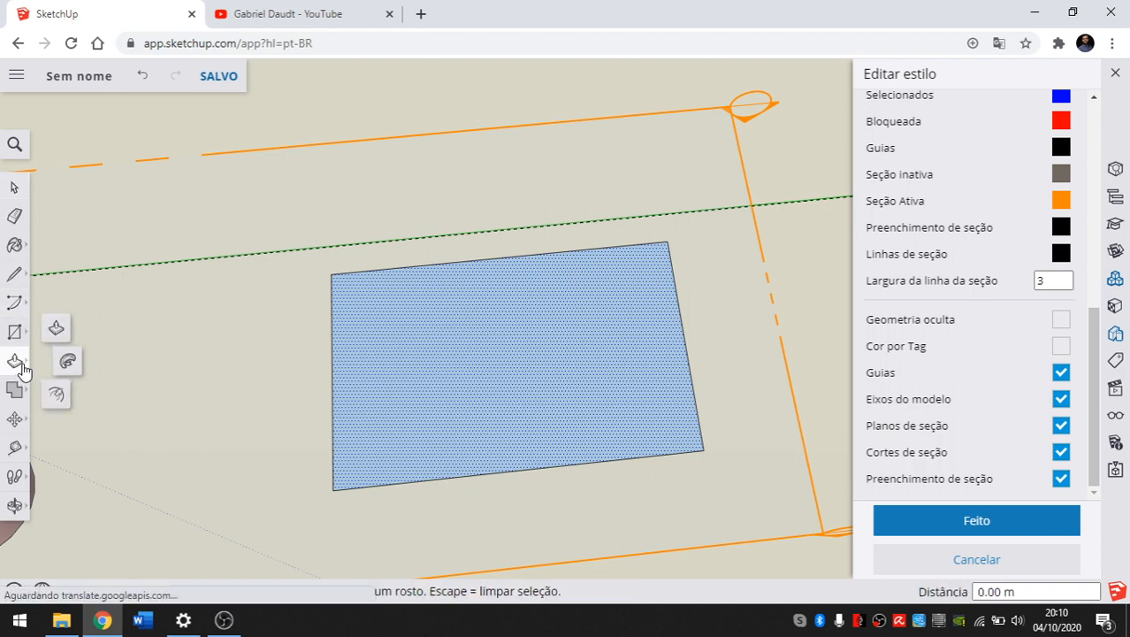
click(59, 395)
click(432, 287)
click(435, 296)
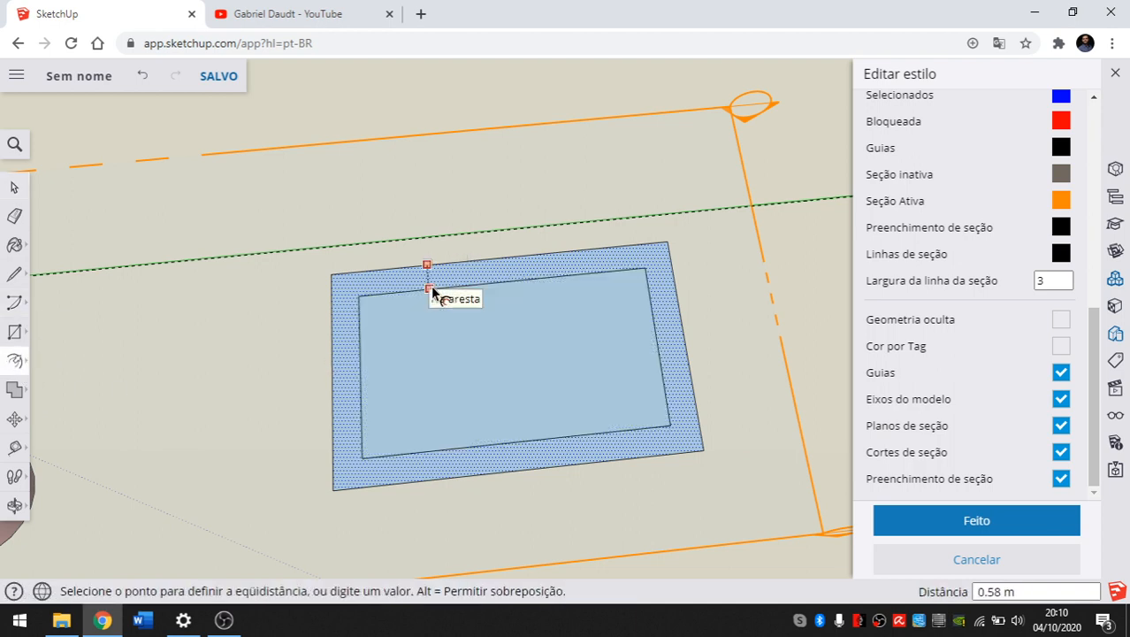
Step: Push/Pull the border strip upward through the section plane to form walls around the inner rectangle
key(space)
key(p)
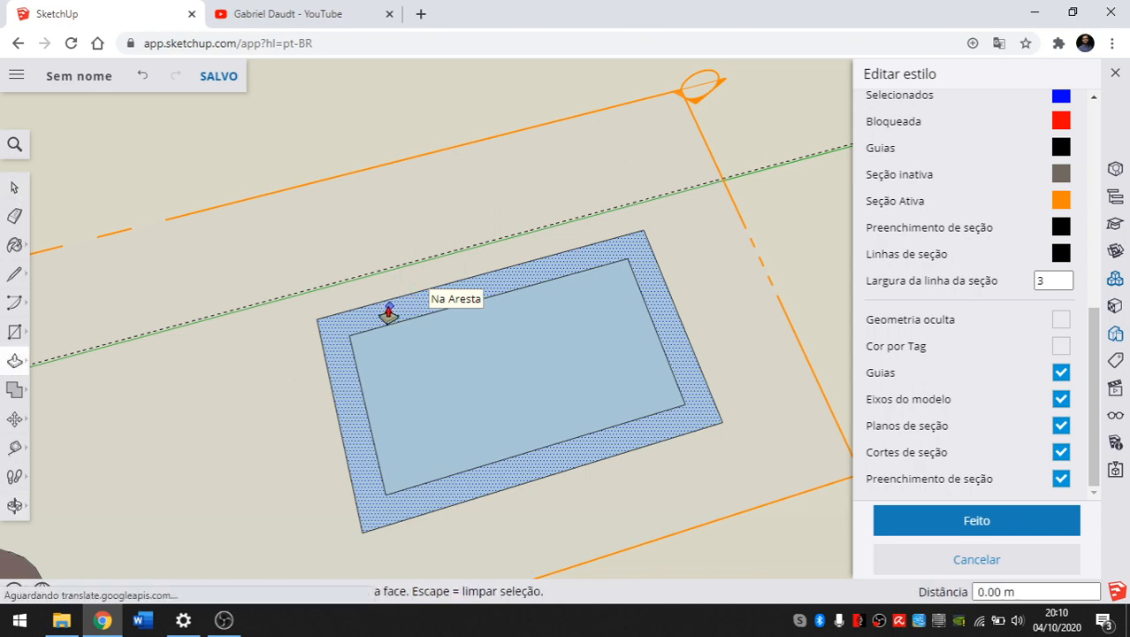
click(388, 307)
key(space)
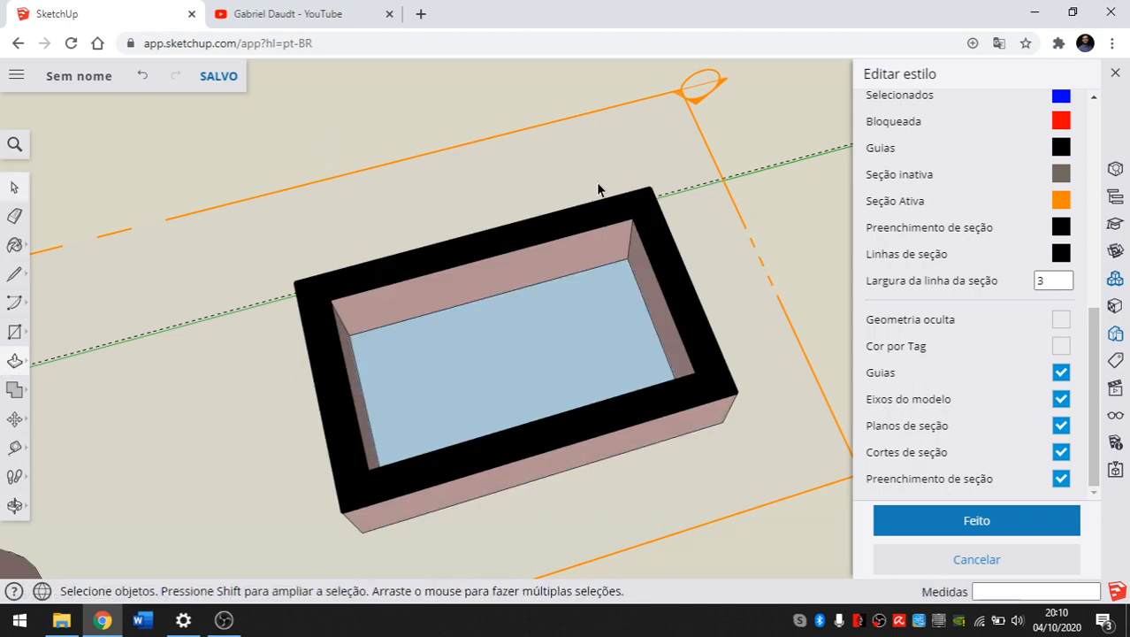
Step: Change the Preenchimento de seção colour to light tan #DAB88F
scroll(796, 217, down, 3)
middle_drag(479, 316, 608, 332)
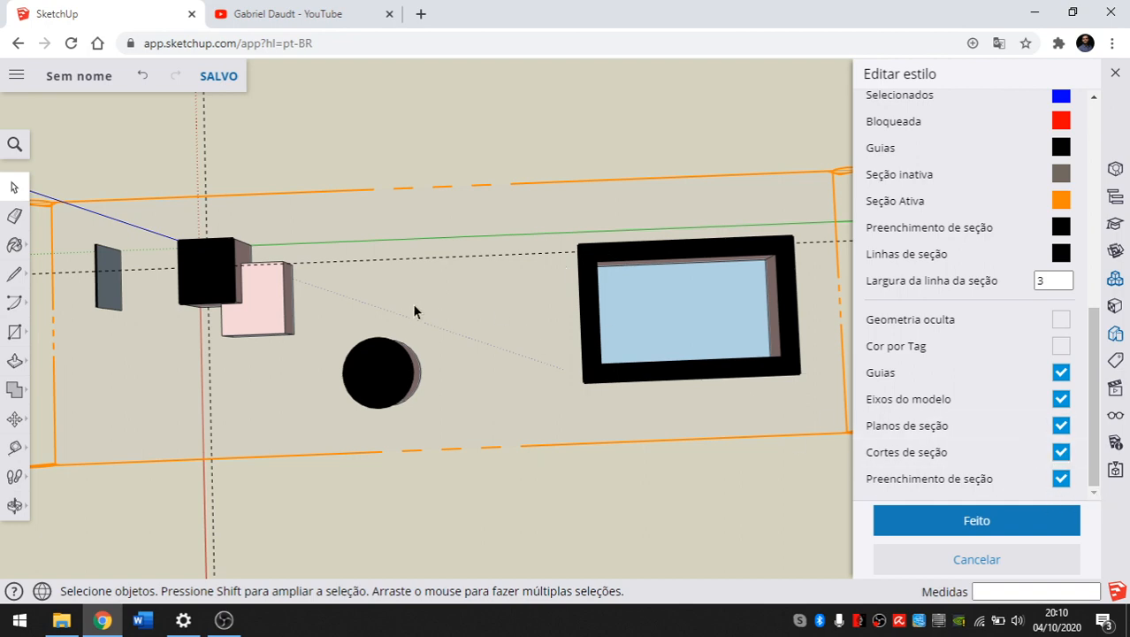
scroll(520, 278, down, 4)
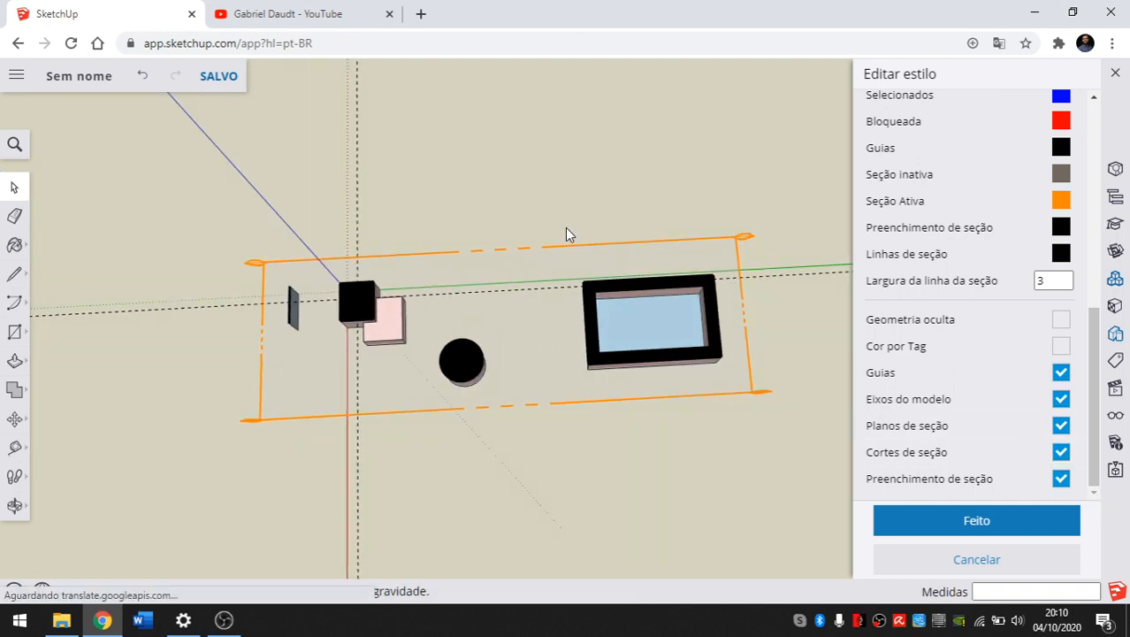
middle_drag(568, 231, 398, 339)
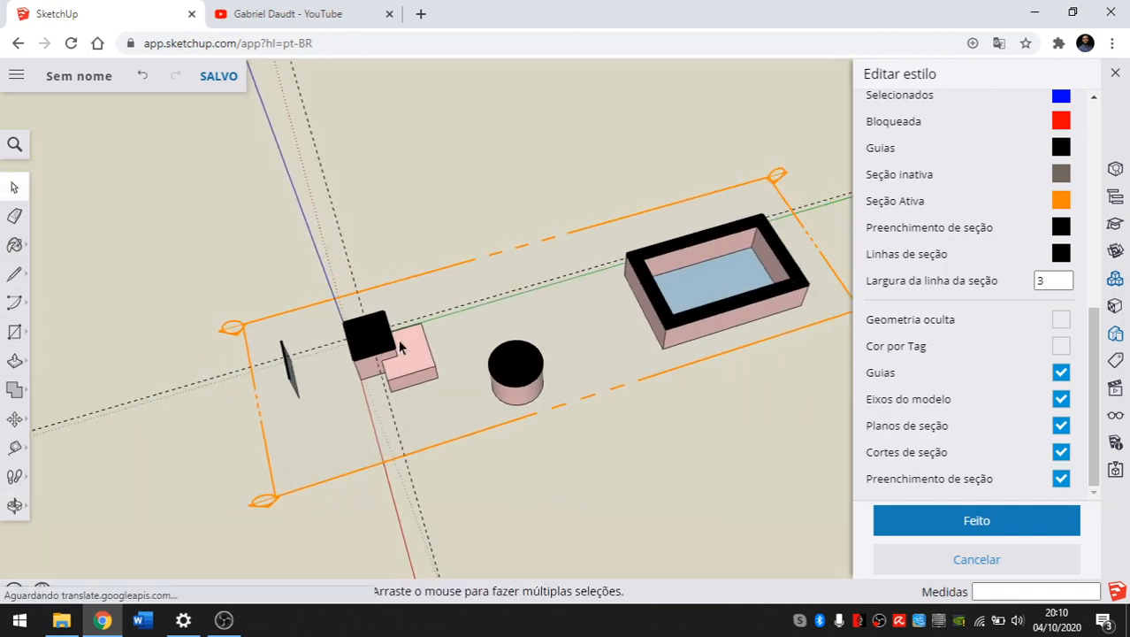
scroll(341, 395, up, 3)
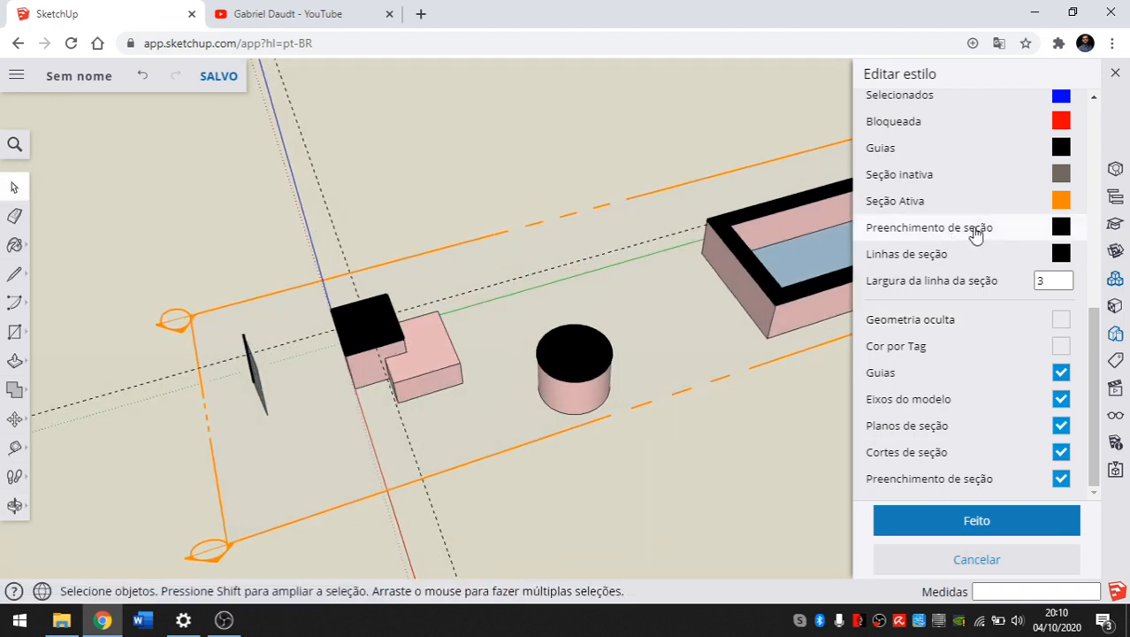
click(1066, 229)
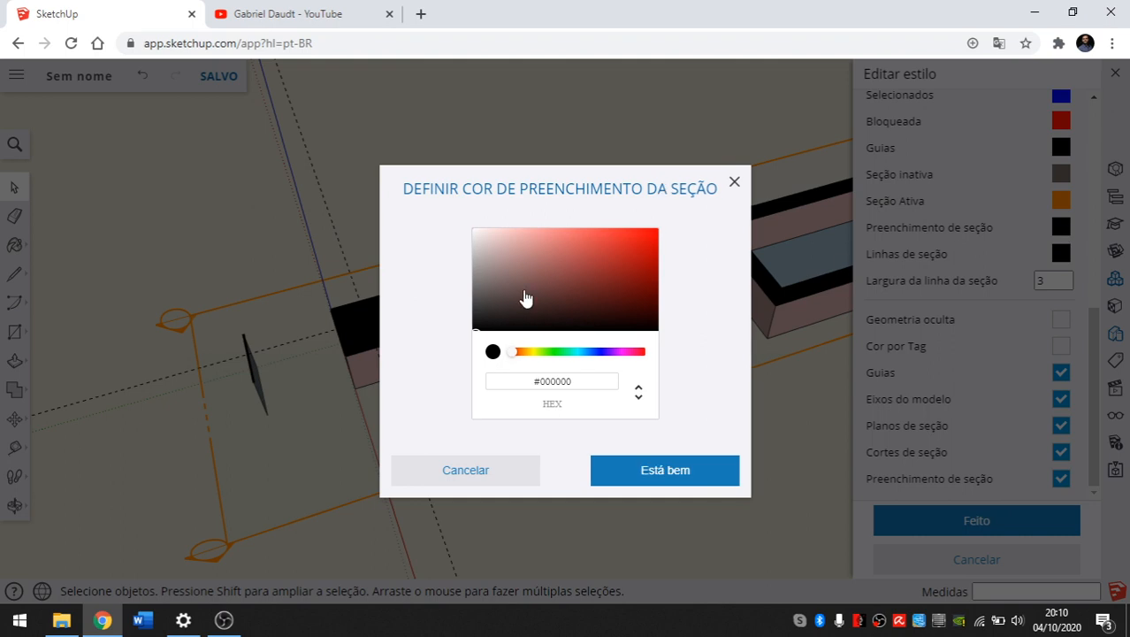
mouse_move(522, 298)
mouse_down()
mouse_move(508, 265)
mouse_move(538, 251)
mouse_up()
click(524, 352)
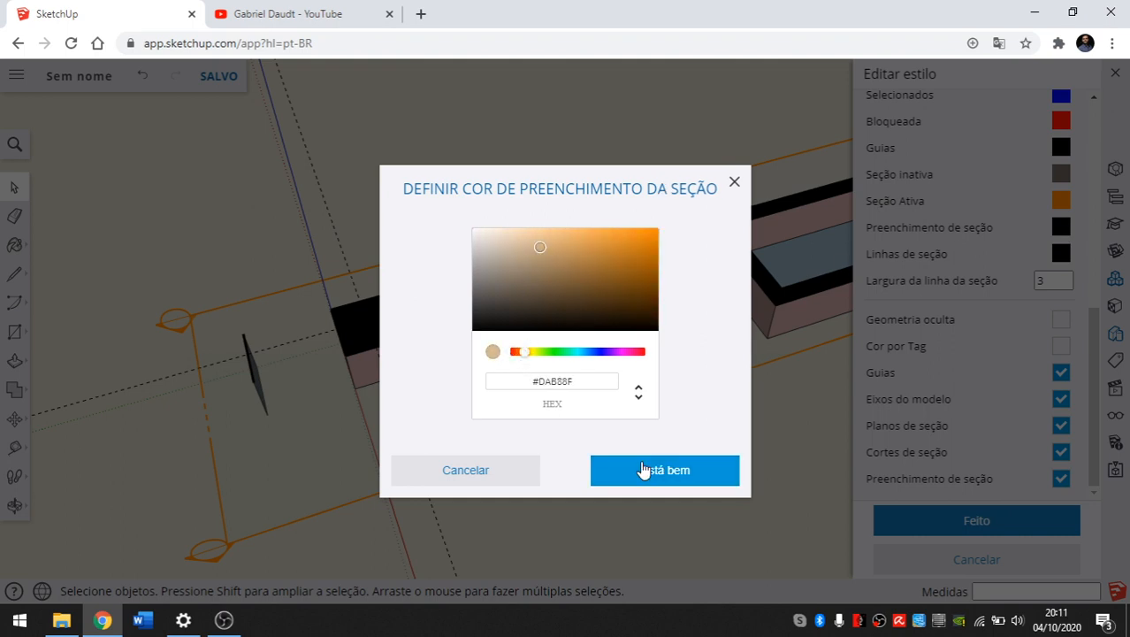
click(643, 470)
Step: Examine the tan section fill and its outlines on the cut solids, and set Largura da linha da seção to 1
middle_drag(707, 456, 381, 403)
scroll(639, 247, down, 3)
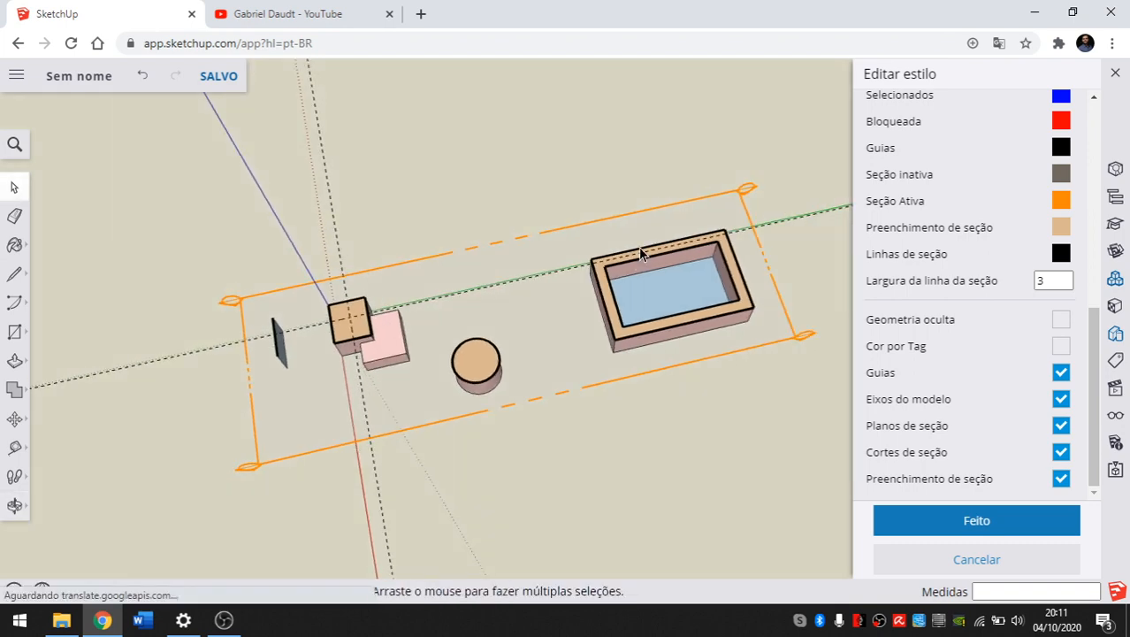
scroll(628, 262, up, 5)
scroll(588, 305, up, 5)
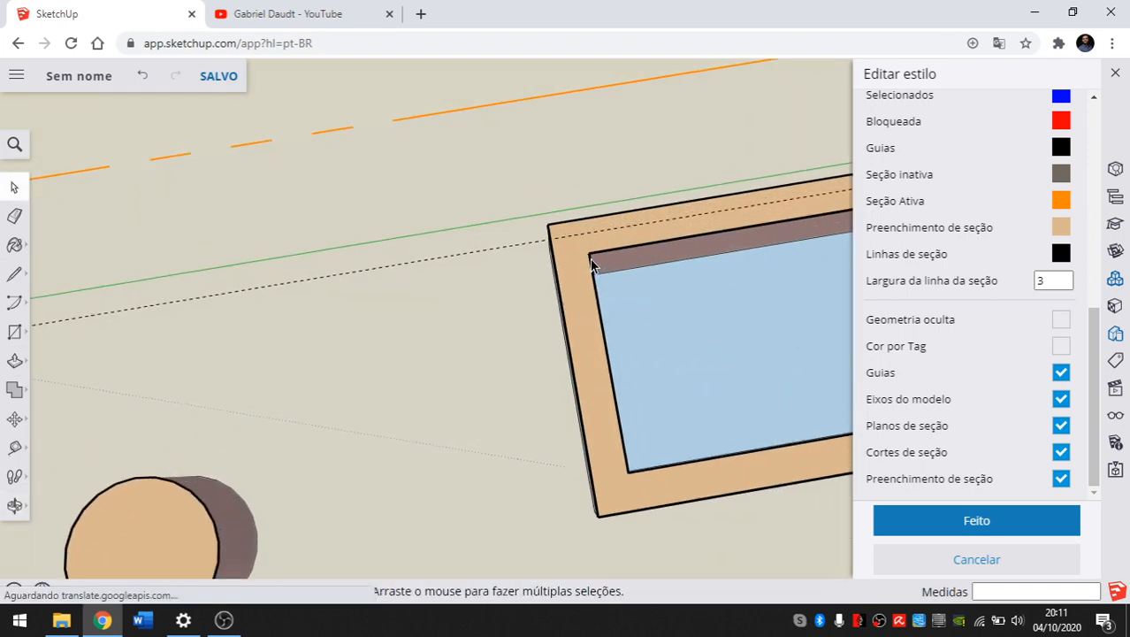
scroll(592, 276, down, 3)
middle_drag(601, 320, 750, 228)
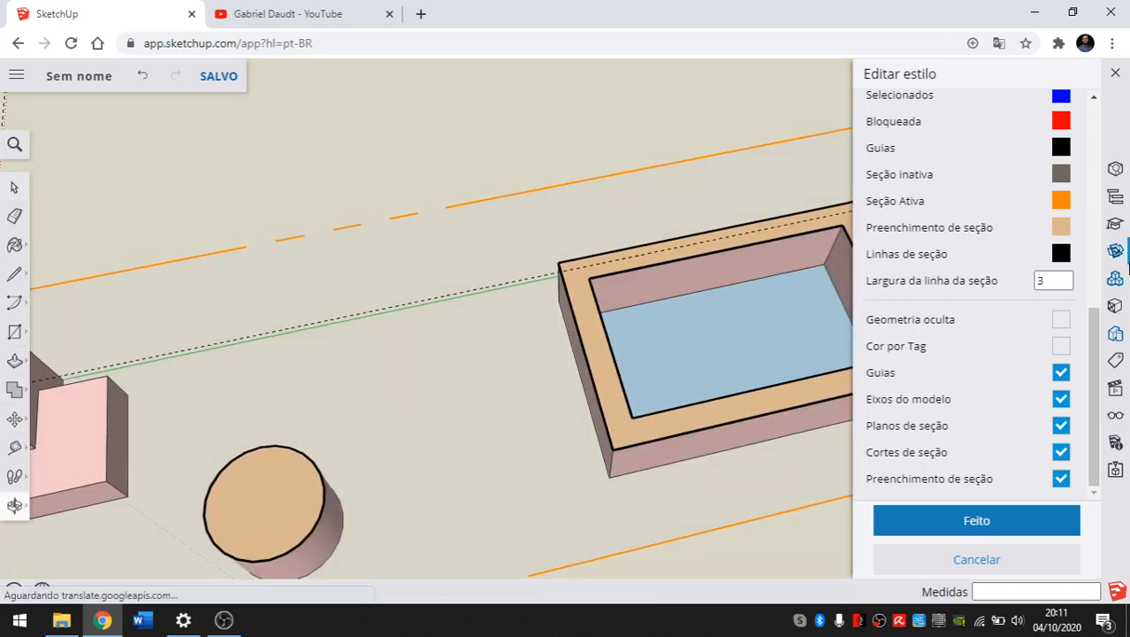
scroll(748, 248, down, 6)
middle_drag(744, 285, 935, 285)
click(937, 282)
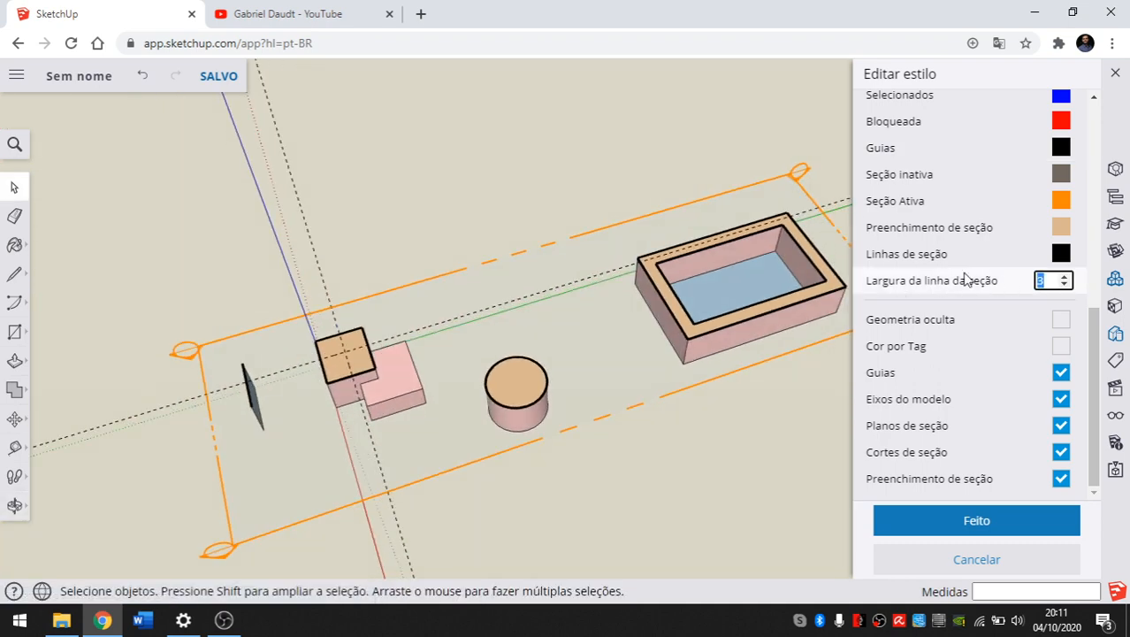
click(572, 177)
Step: Check the thinner section outlines on the model and set Largura da linha da seção to 2
middle_drag(581, 190, 543, 381)
scroll(492, 371, up, 4)
scroll(279, 375, down, 4)
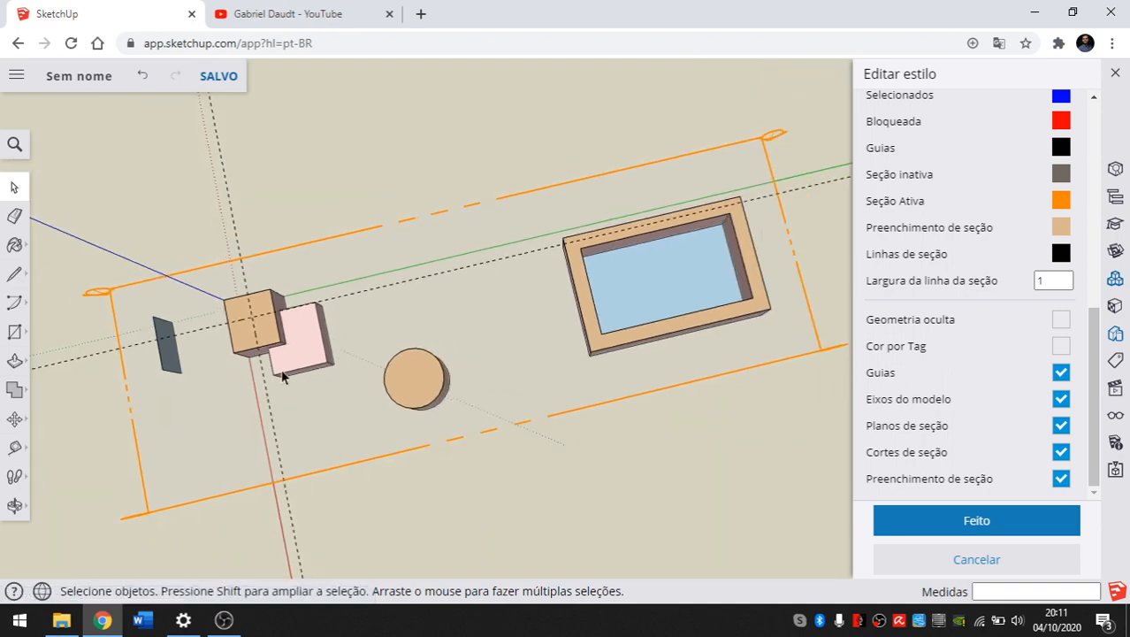
click(1018, 289)
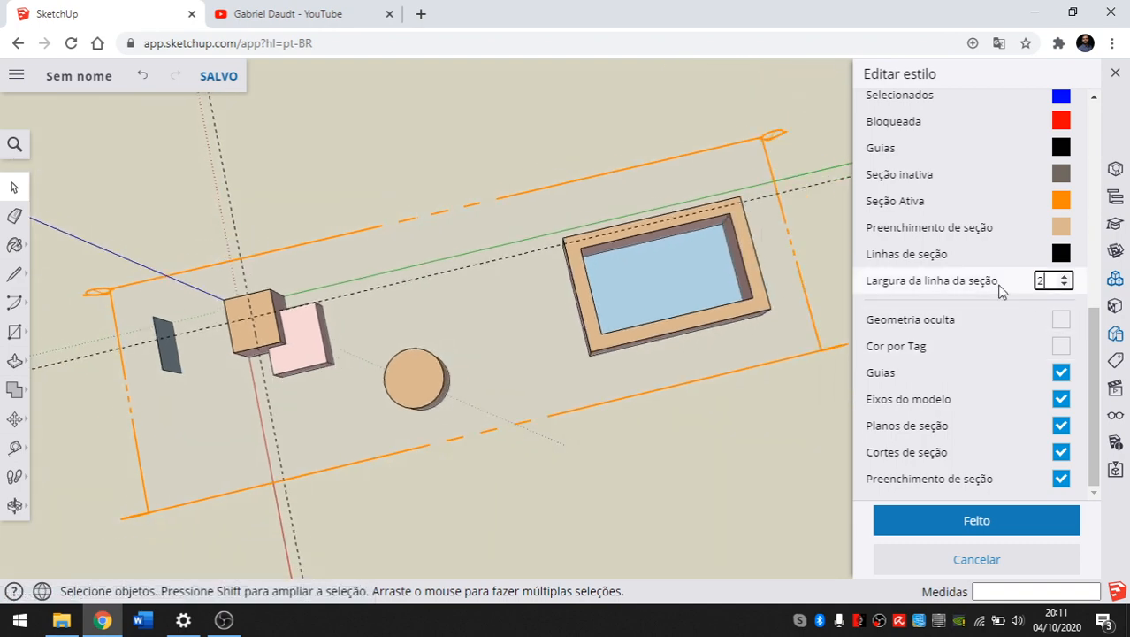
key(Return)
Step: Examine the sectioned solids from several angles and review the background and modelling settings of Meu Estilo
middle_drag(592, 105, 500, 262)
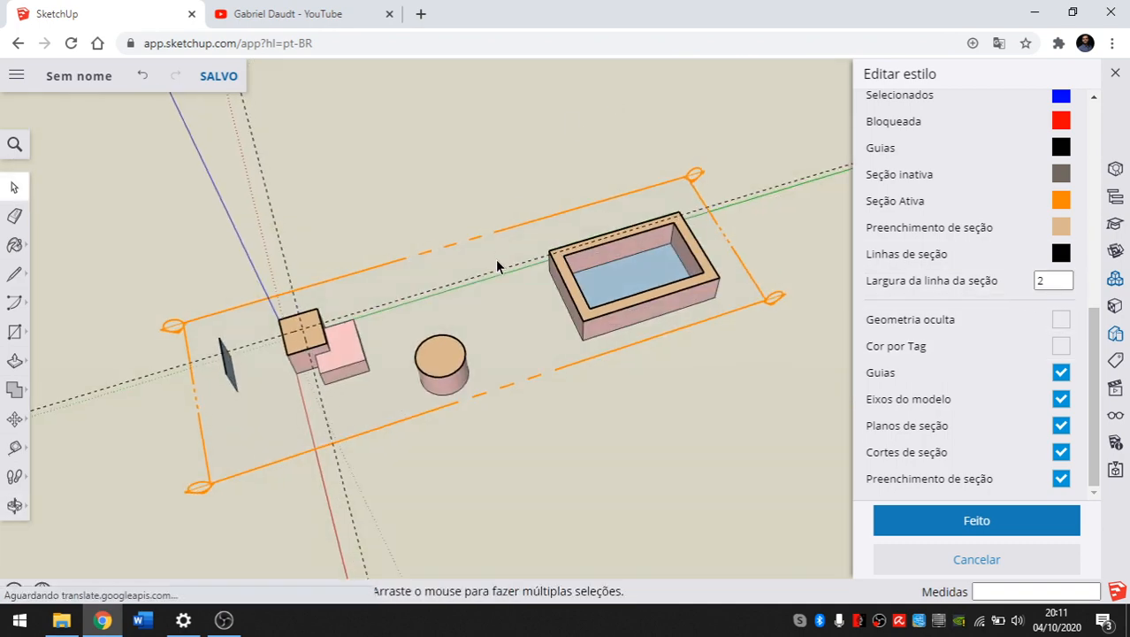
mouse_move(394, 286)
middle_down()
mouse_move(533, 361)
mouse_move(620, 247)
middle_up()
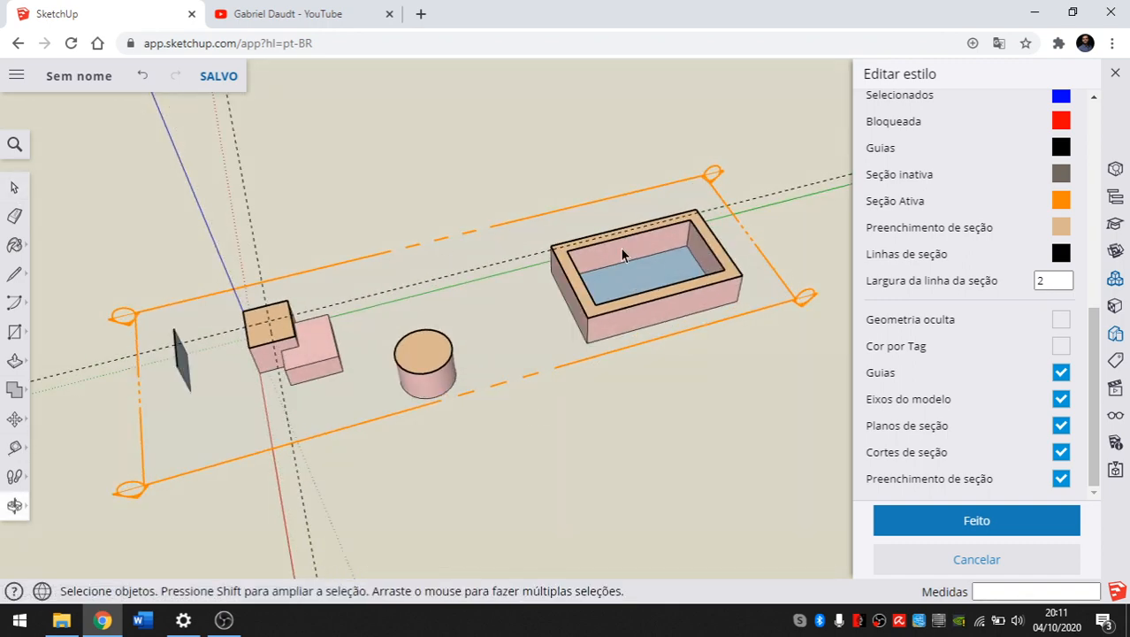
middle_drag(851, 453, 391, 378)
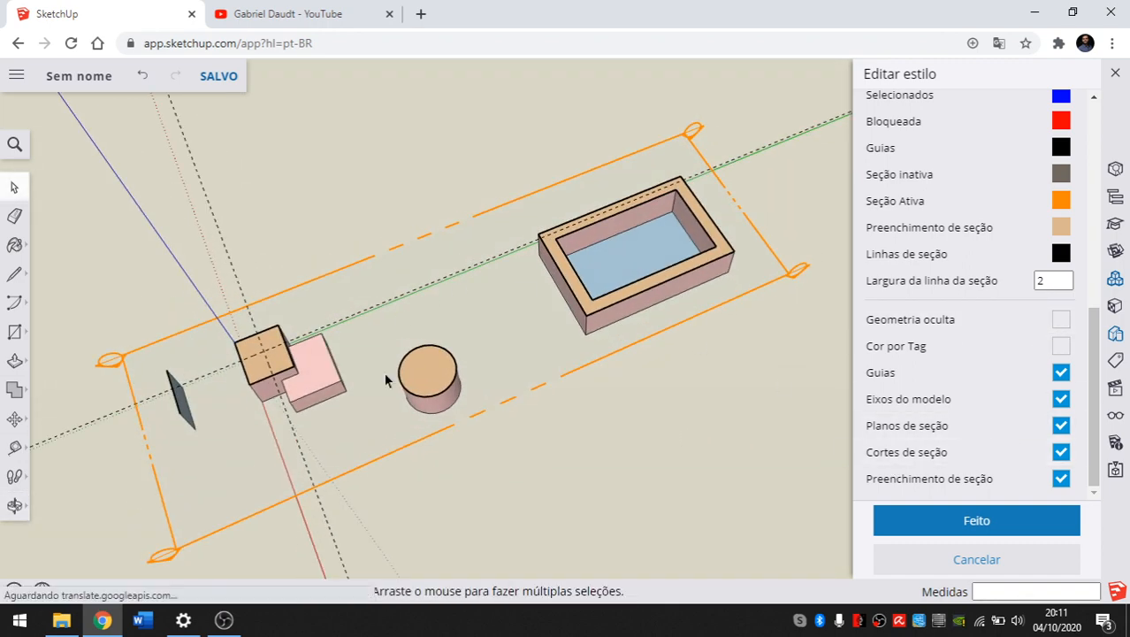
middle_drag(741, 433, 548, 292)
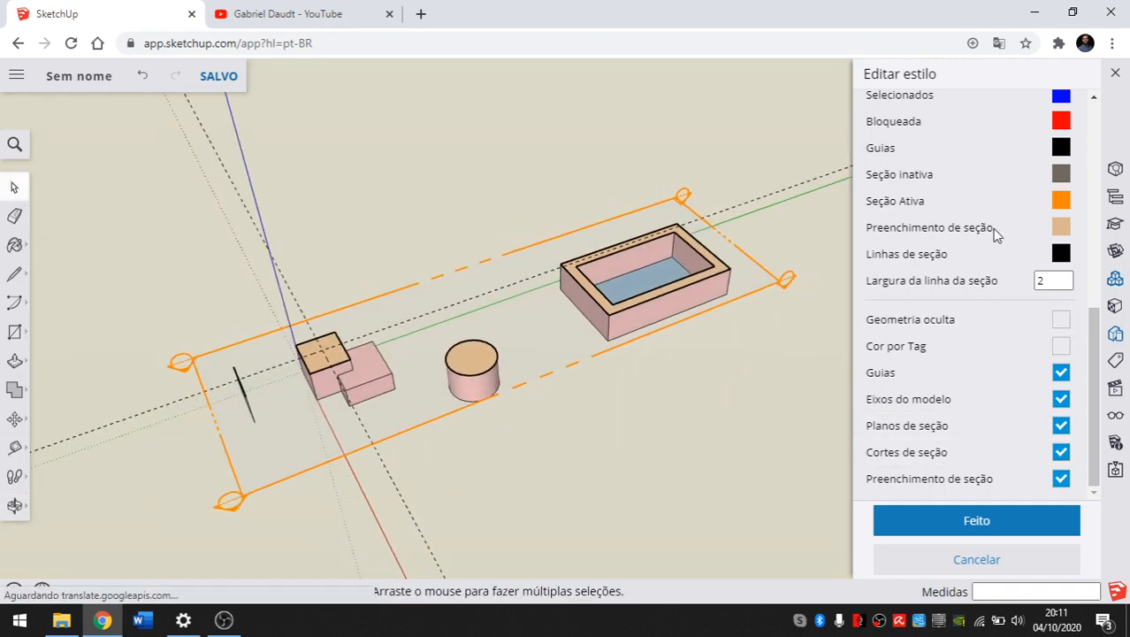
scroll(1005, 421, up, 3)
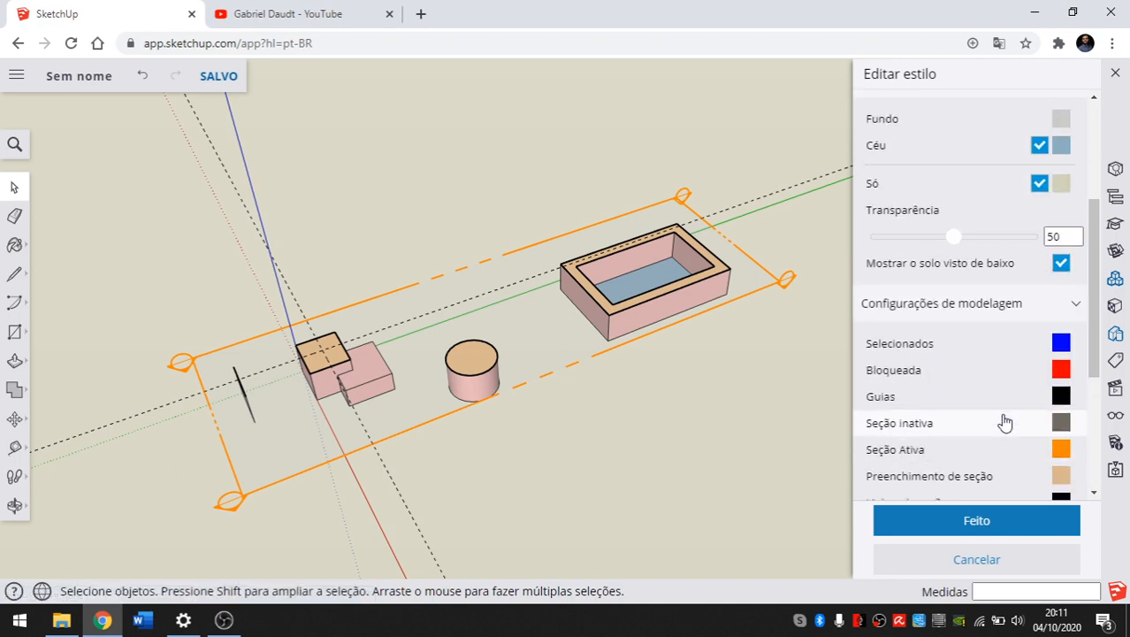
scroll(982, 363, down, 3)
scroll(984, 354, up, 5)
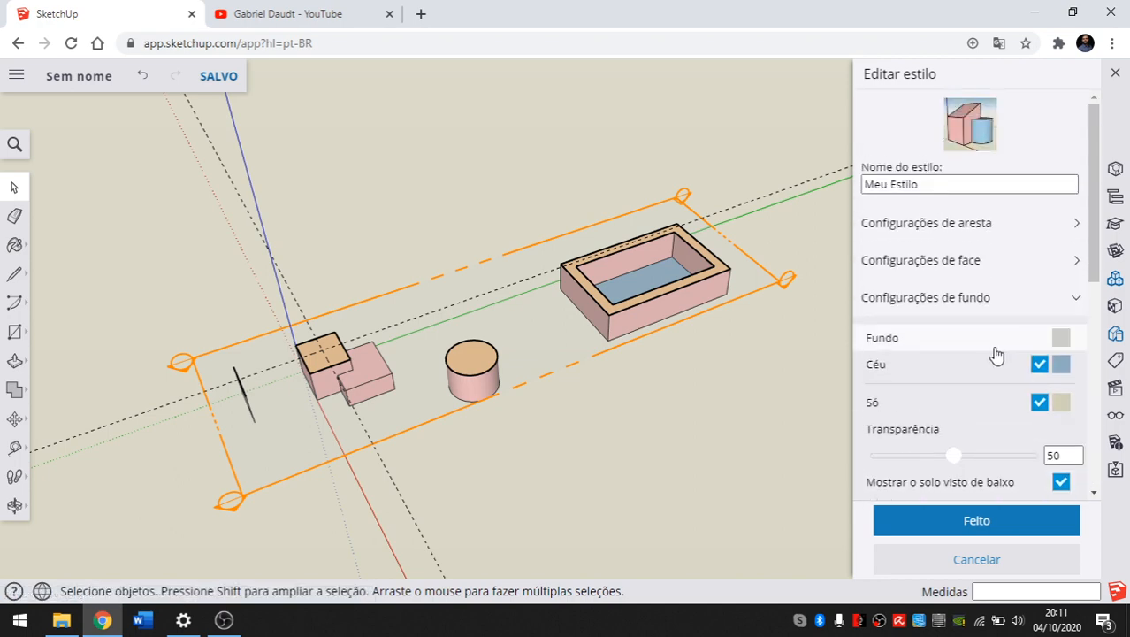
scroll(997, 355, down, 5)
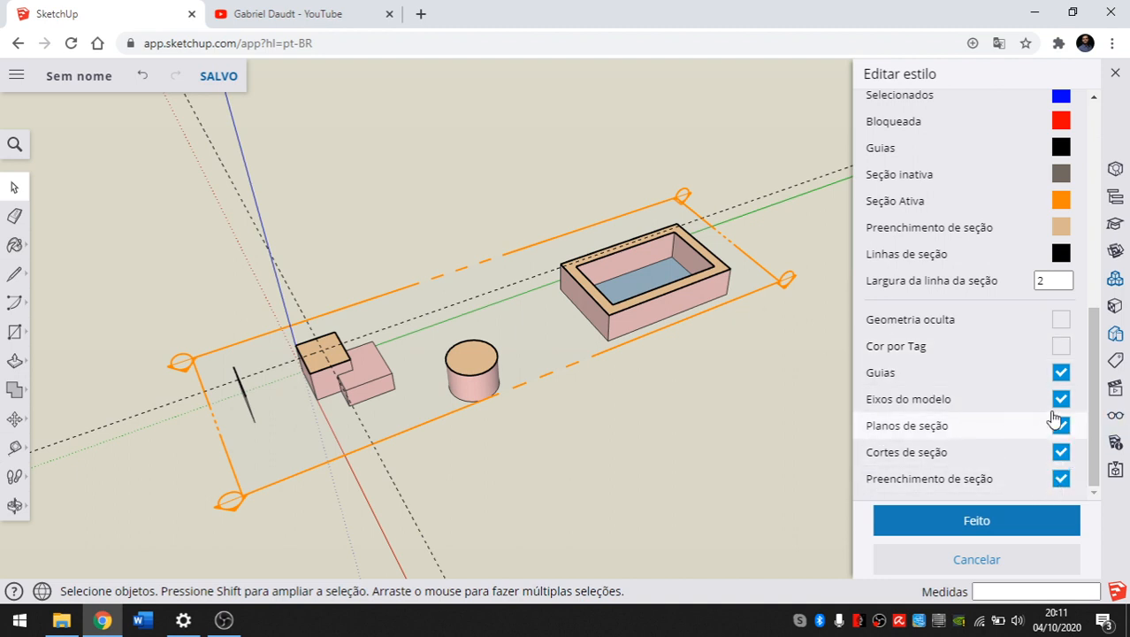
Step: Finish editing Meu Estilo, keeping its modified settings, and return to the list of model styles
scroll(1082, 292, up, 5)
scroll(1083, 221, up, 2)
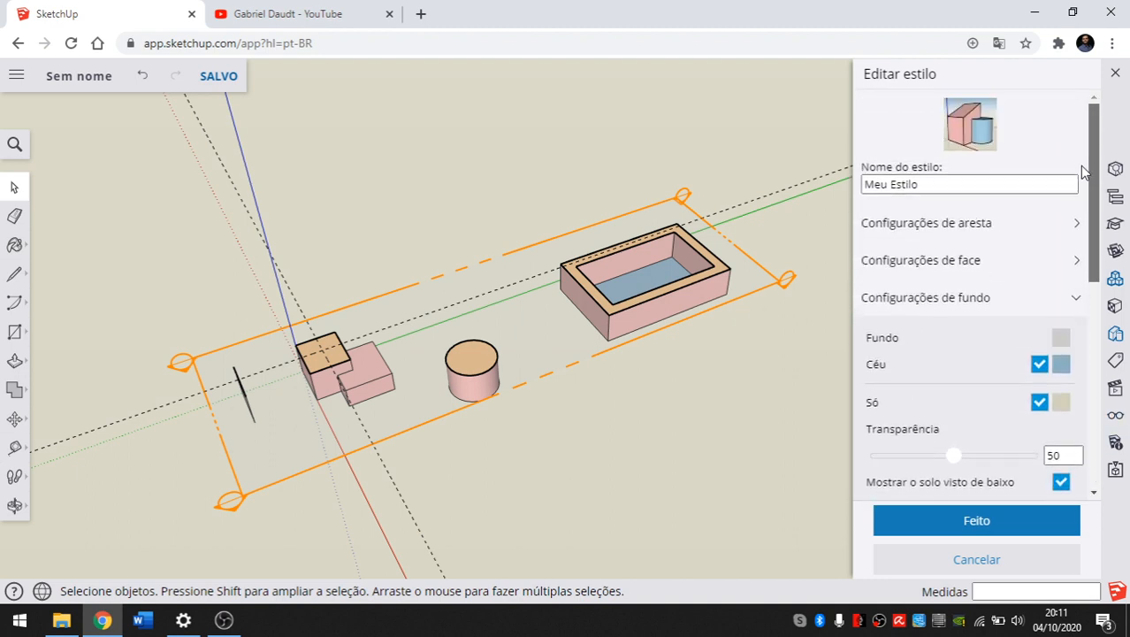
click(978, 521)
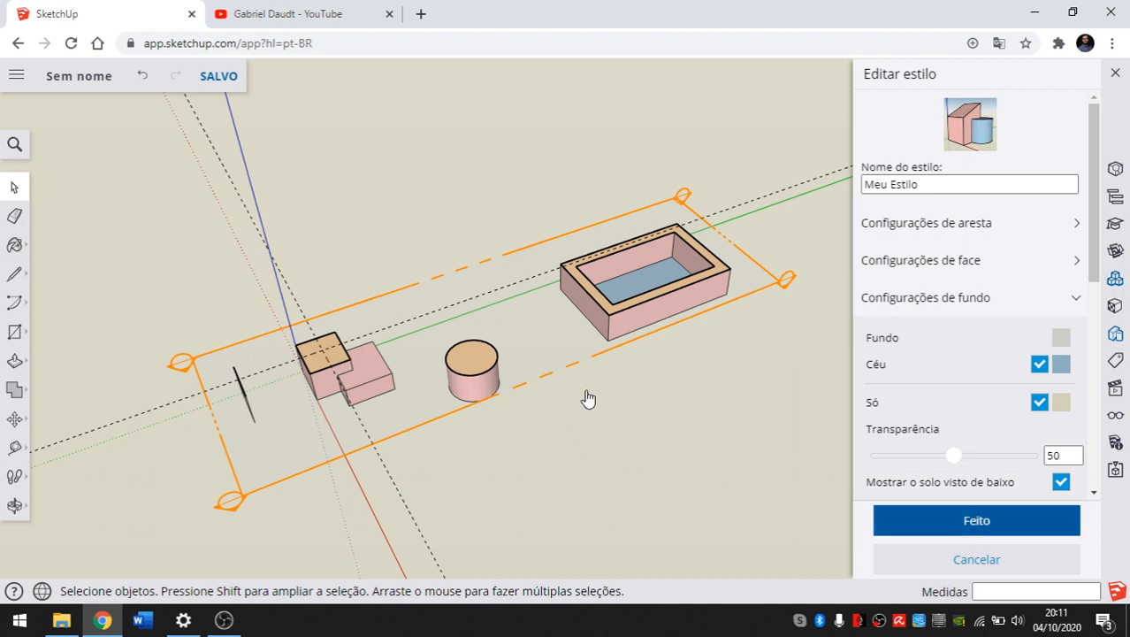
Step: Apply the Projeto style to the sectioned model for comparison, and switch back to Meu estilo
middle_drag(624, 396, 682, 382)
scroll(682, 383, down, 4)
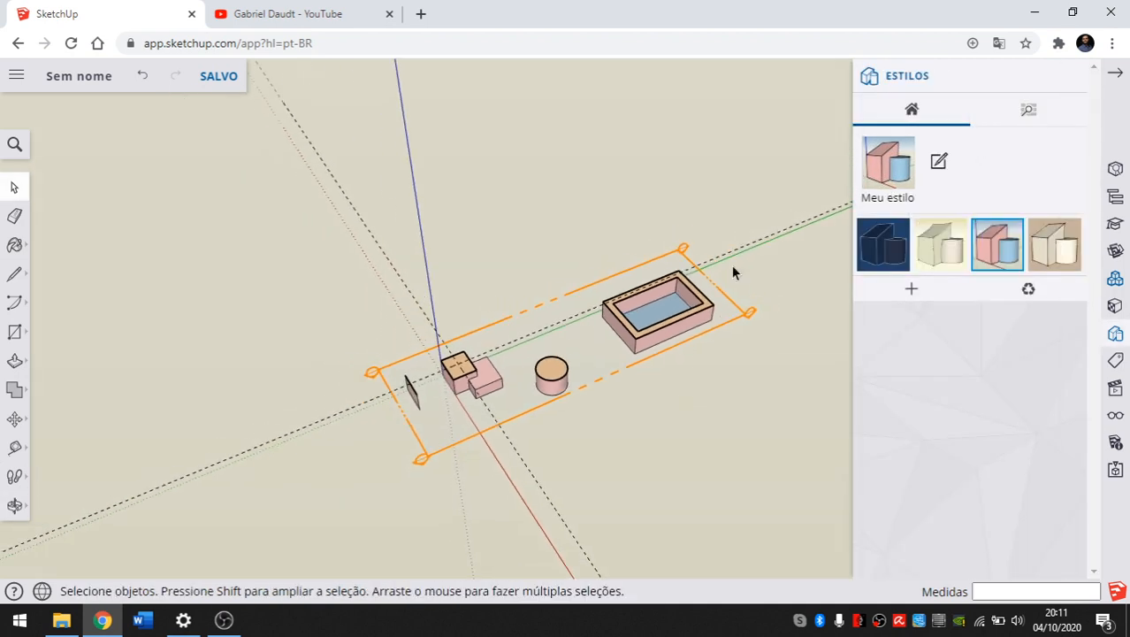
scroll(732, 266, up, 2)
middle_drag(597, 289, 589, 287)
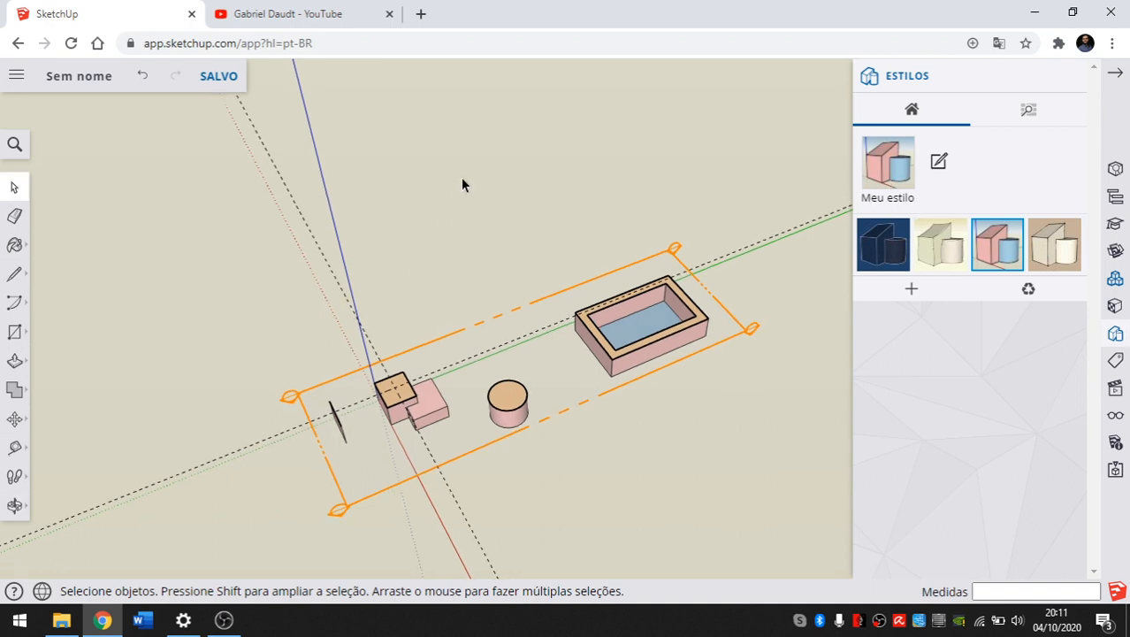
middle_drag(451, 381, 556, 457)
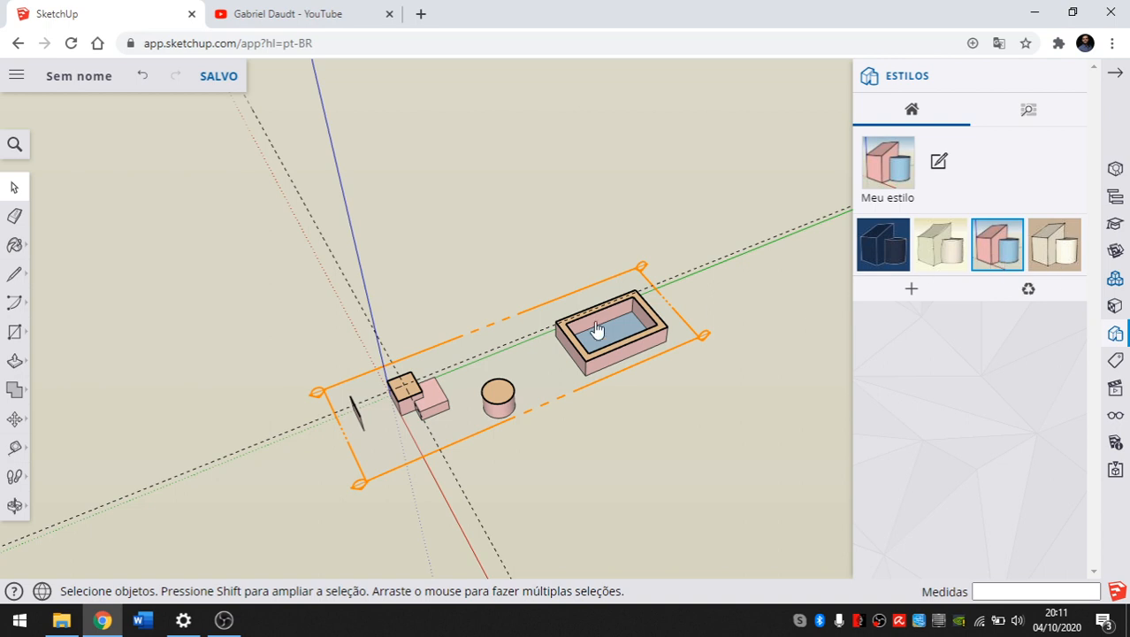
middle_drag(597, 330, 426, 333)
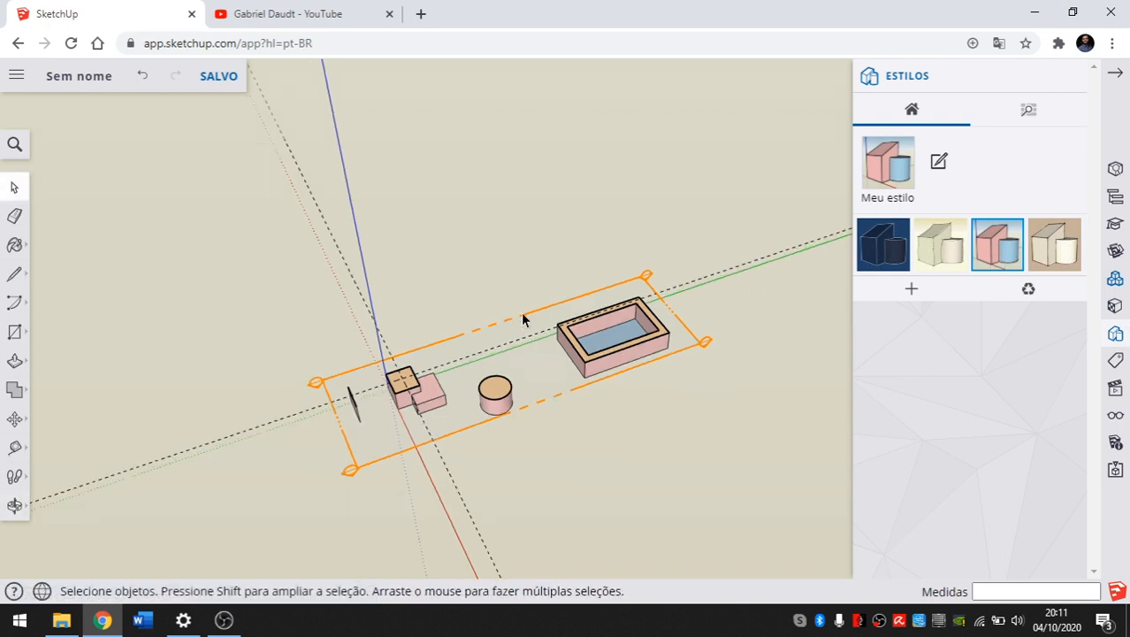
click(884, 244)
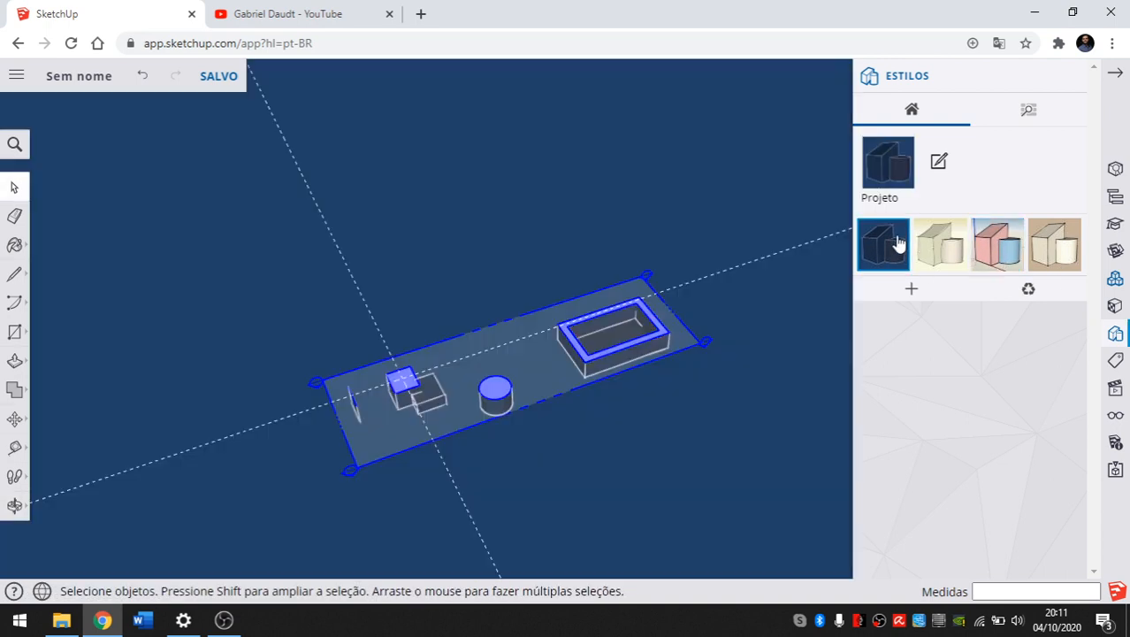
click(472, 225)
scroll(283, 440, up, 3)
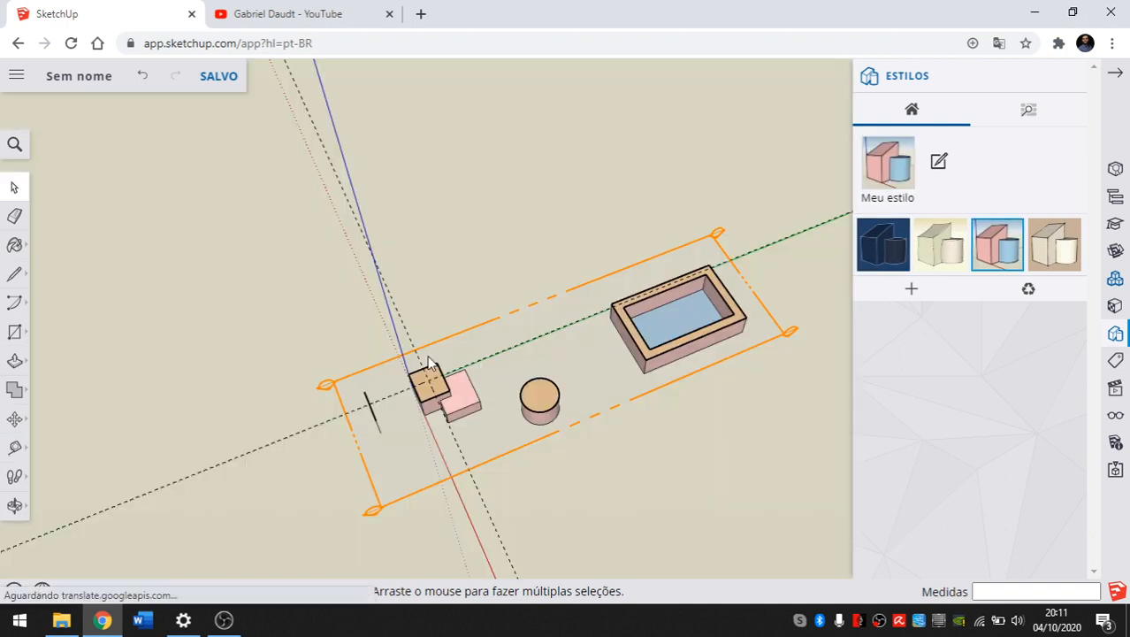
middle_drag(458, 237, 527, 309)
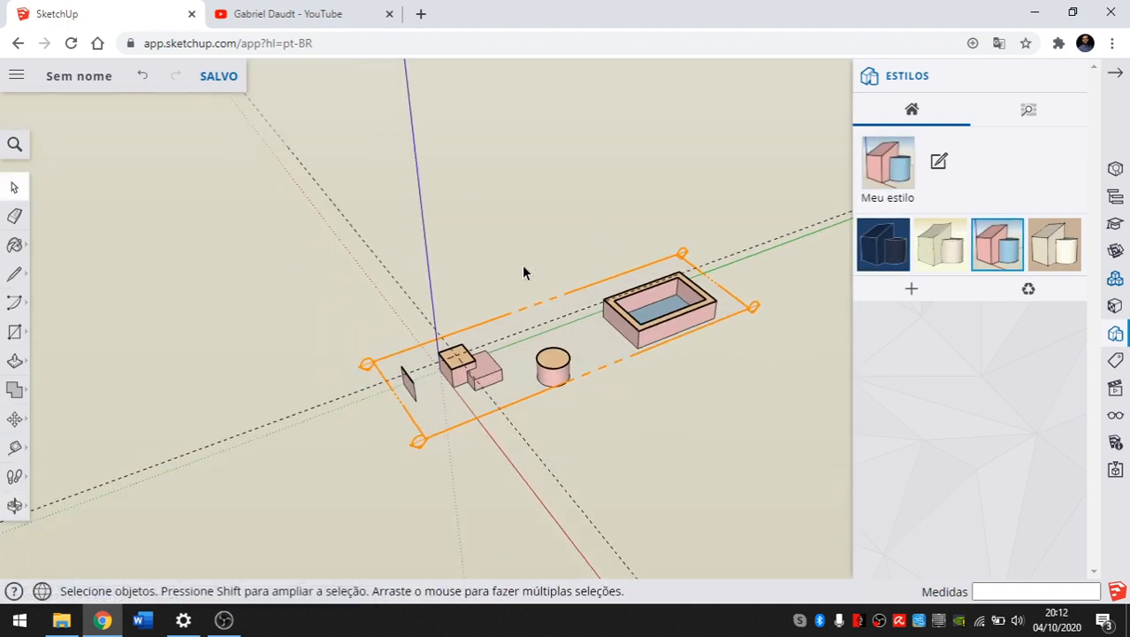
middle_drag(522, 265, 512, 409)
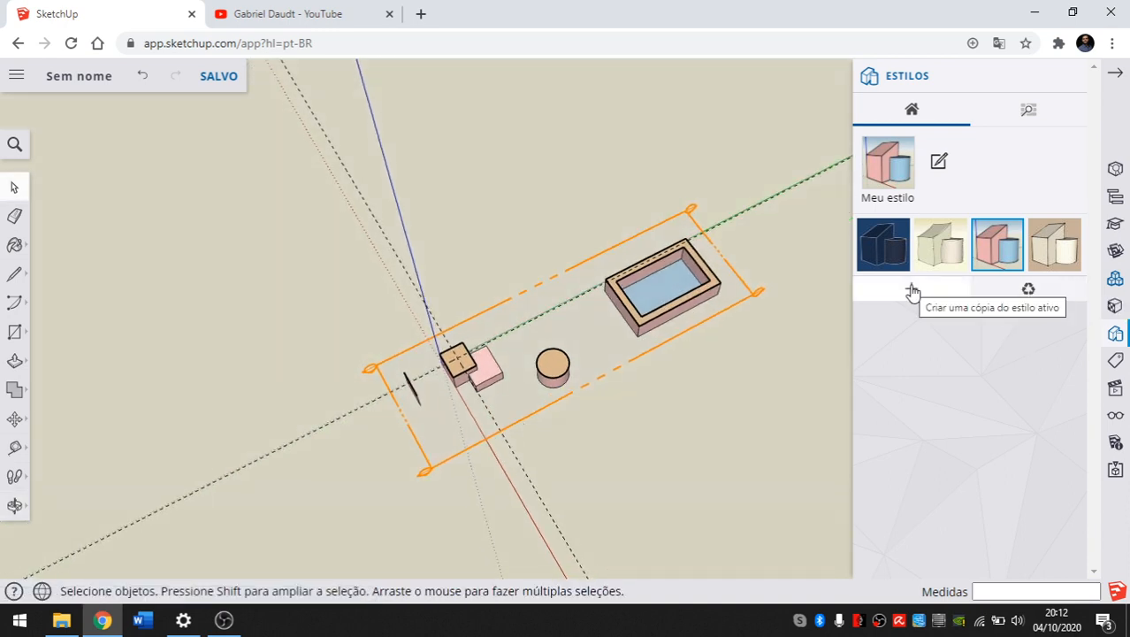
middle_drag(462, 396, 423, 288)
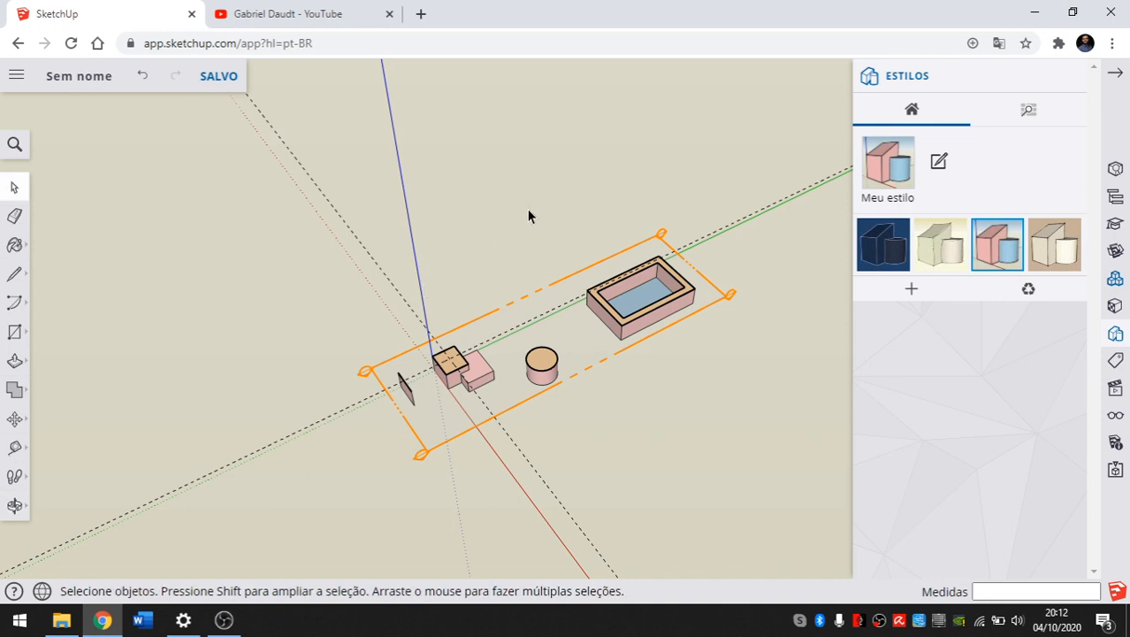
scroll(592, 353, up, 5)
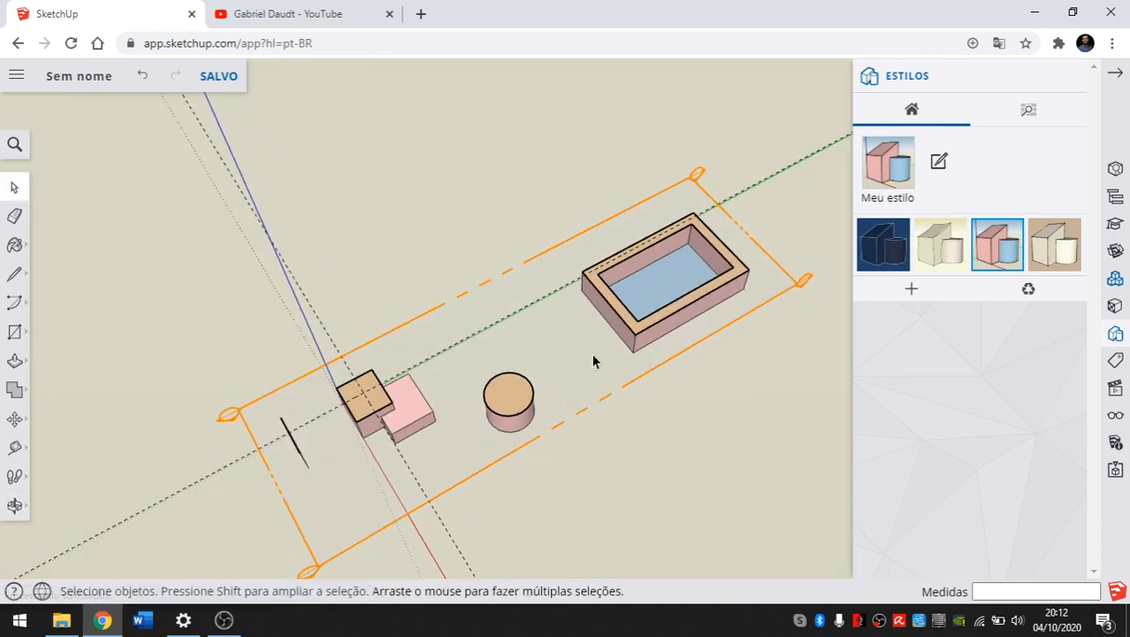